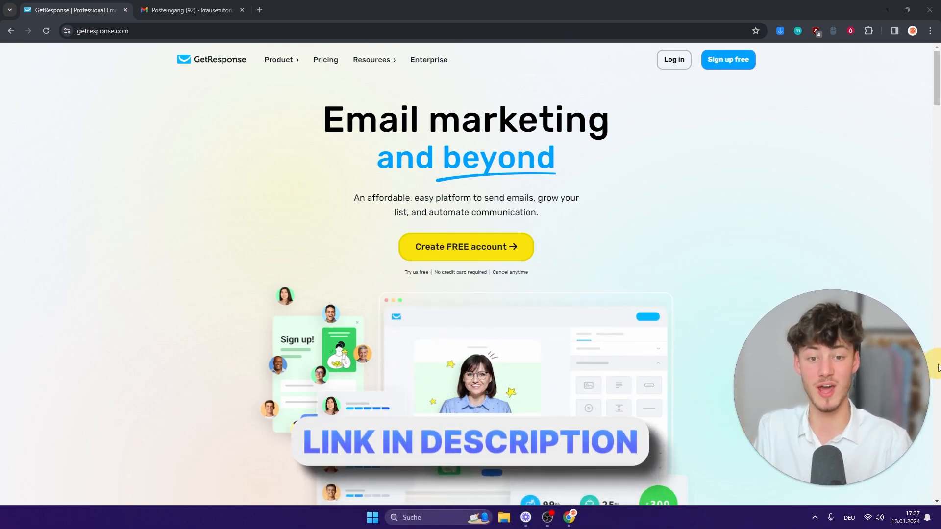
Open the free account sign-up form and enter the account holder's full name.
{"action": "left_click", "coordinate": [495, 238]}
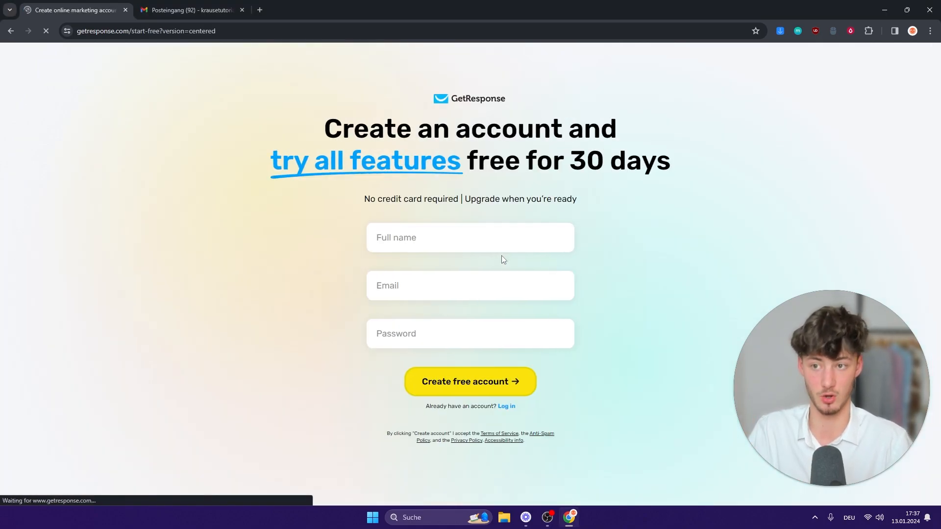
{"action": "left_click", "coordinate": [435, 241]}
{"action": "type", "text": "Elias"}
{"action": "key", "text": "Tab"}
{"action": "left_click", "coordinate": [471, 245]}
{"action": "type", "text": "Krause"}
{"action": "key", "text": "Tab"}
{"action": "key", "text": "Tab"}
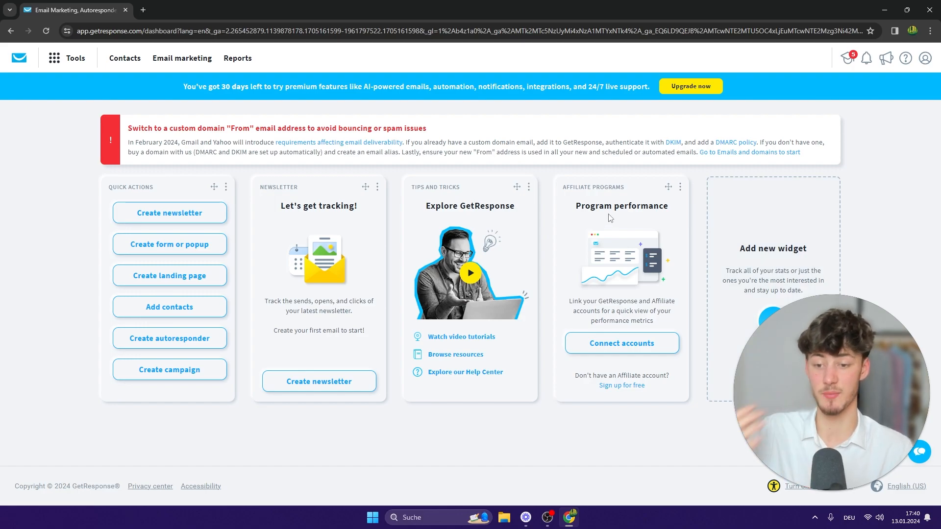
Open the Emails and domains page from the dashboard's custom-domain notice and examine the default sender address under gmail.com.
{"action": "left_click", "coordinate": [75, 63]}
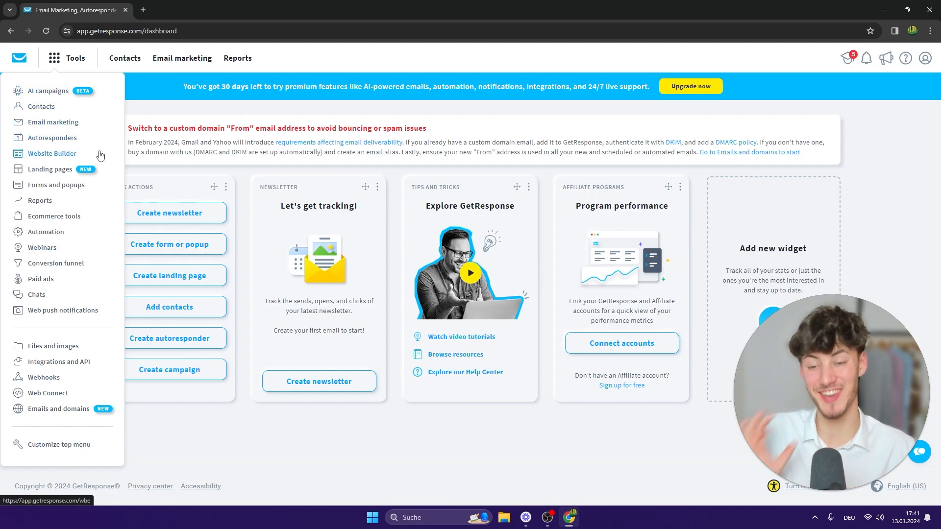
{"action": "left_click", "coordinate": [521, 109]}
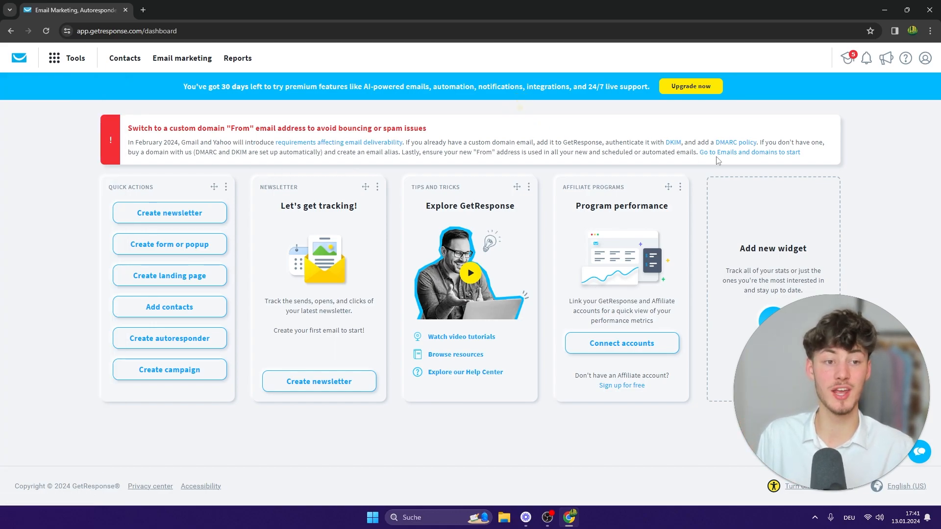
{"action": "left_click", "coordinate": [748, 153]}
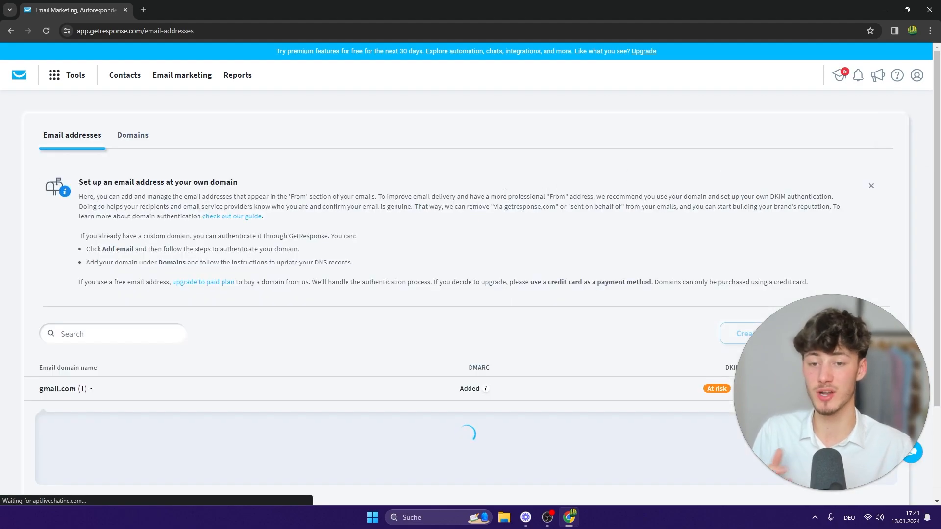
{"action": "scroll", "coordinate": [399, 188], "scroll_direction": "down", "scroll_amount": 2}
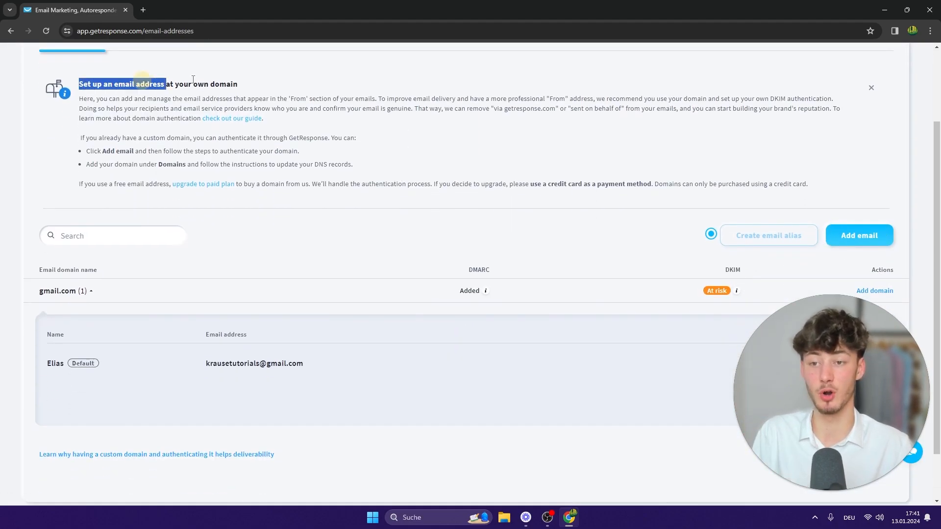
{"action": "scroll", "coordinate": [392, 176], "scroll_direction": "down", "scroll_amount": 2}
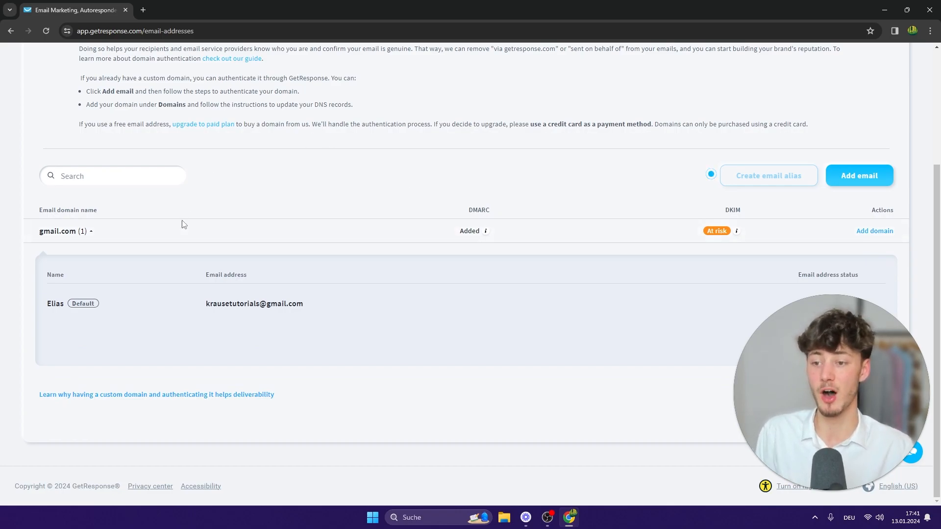
{"action": "left_click_drag", "start_coordinate": [348, 307], "coordinate": [202, 307]}
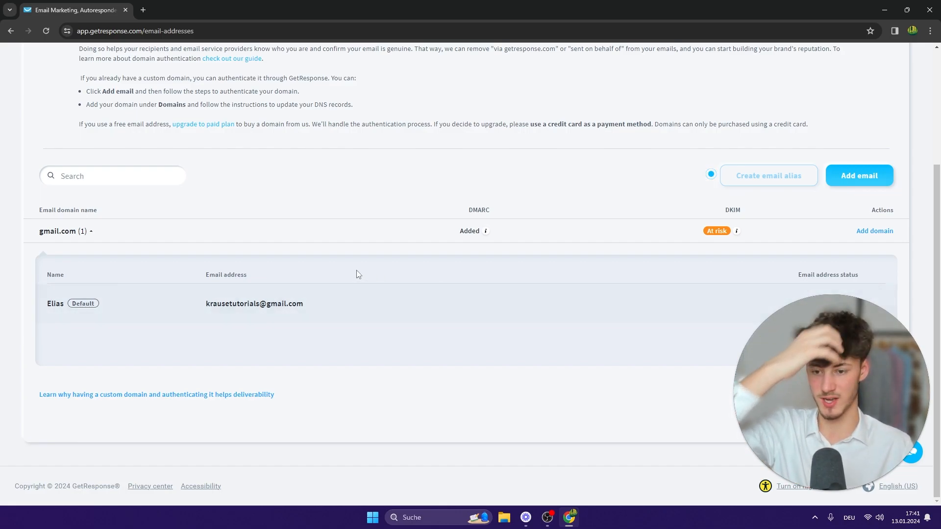
{"action": "left_click_drag", "start_coordinate": [204, 306], "coordinate": [336, 319]}
{"action": "left_click", "coordinate": [336, 319]}
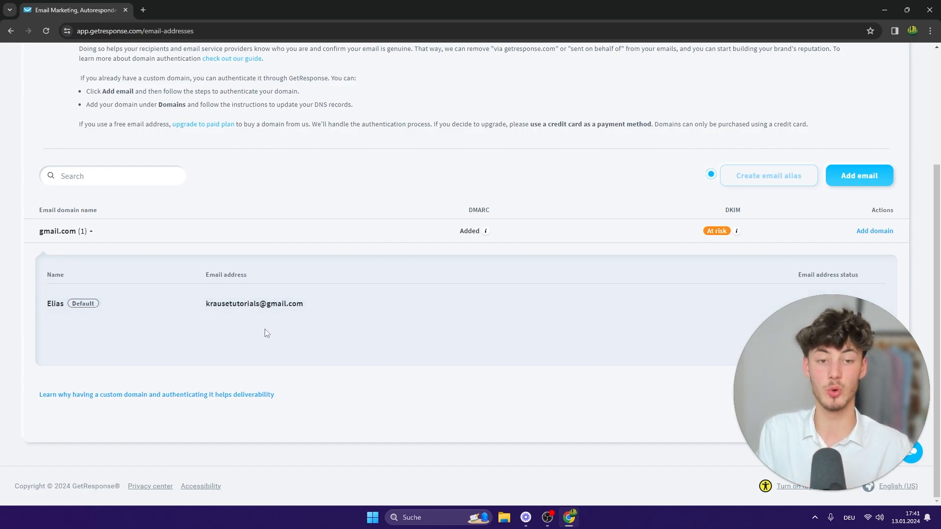
{"action": "left_click_drag", "start_coordinate": [292, 304], "coordinate": [353, 304]}
{"action": "left_click", "coordinate": [345, 300]}
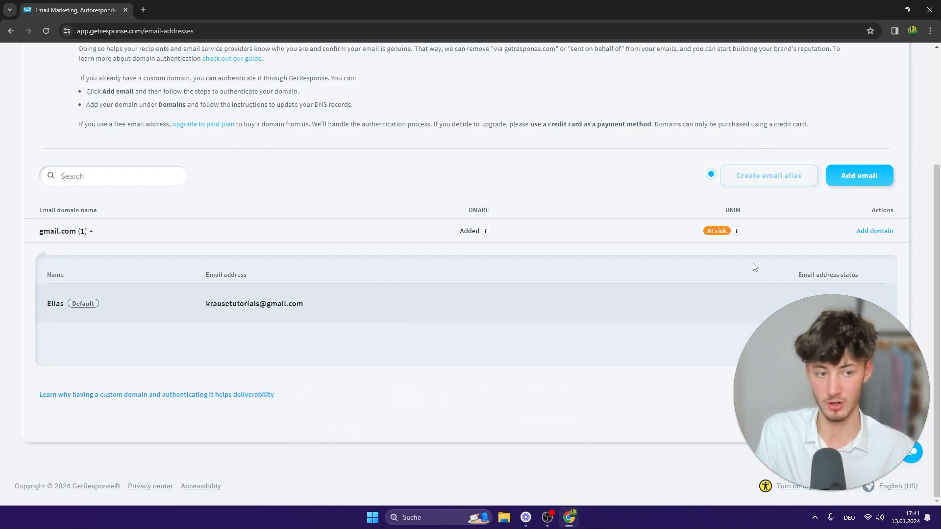
Add a custom-domain sender email address with the name KrauseTutorials and acknowledge the verification request.
{"action": "left_click", "coordinate": [857, 177]}
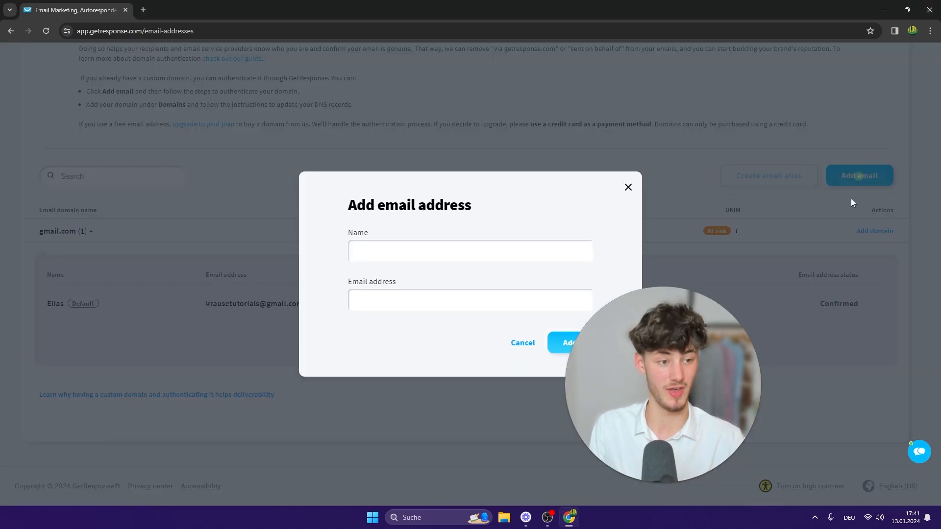
{"action": "left_click", "coordinate": [400, 249]}
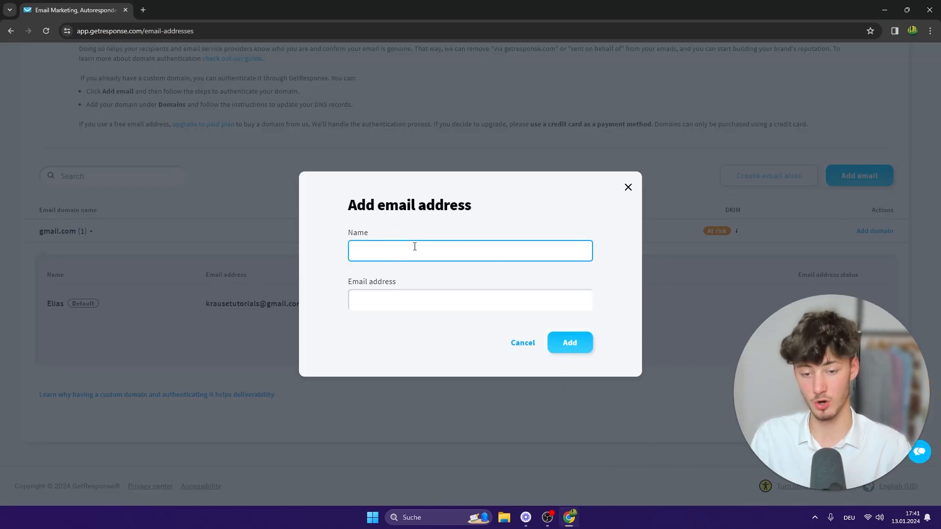
{"action": "type", "text": "KrauseTutorials"}
{"action": "key", "text": "Tab"}
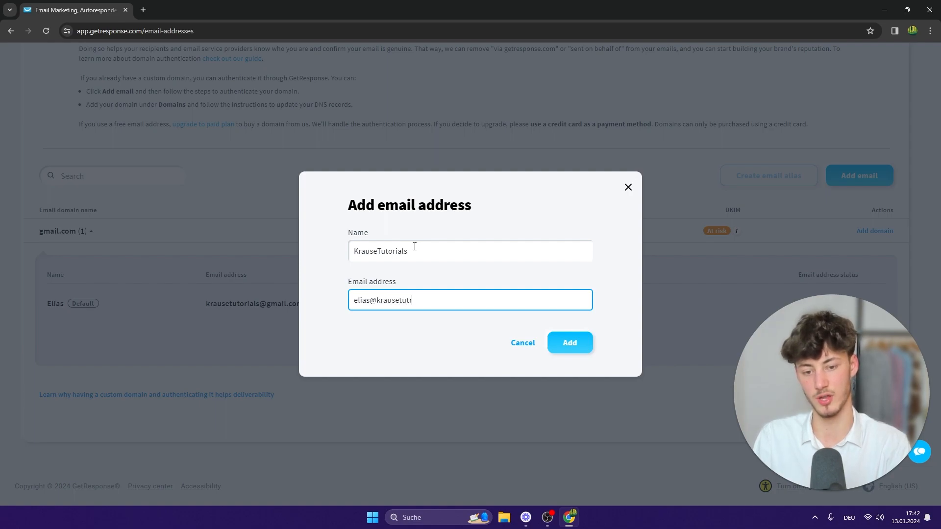
{"action": "left_click", "coordinate": [560, 346]}
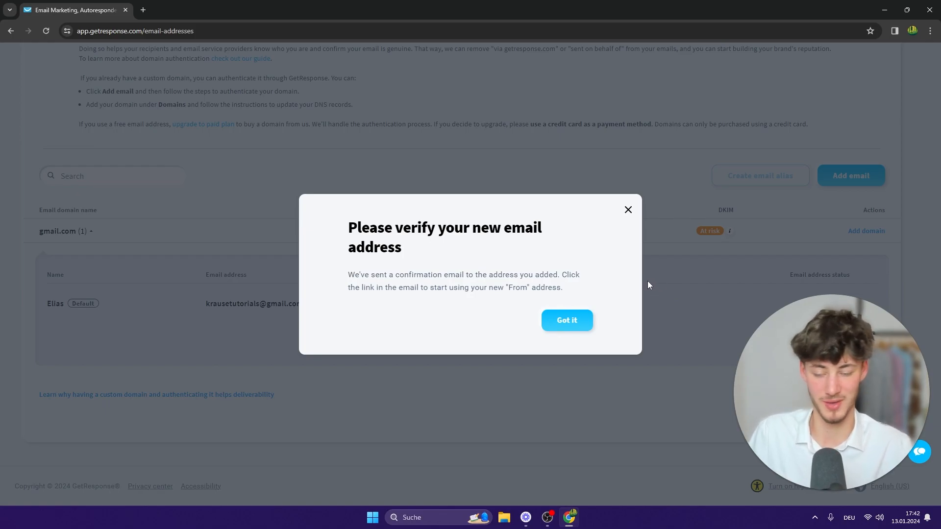
{"action": "left_click", "coordinate": [570, 319]}
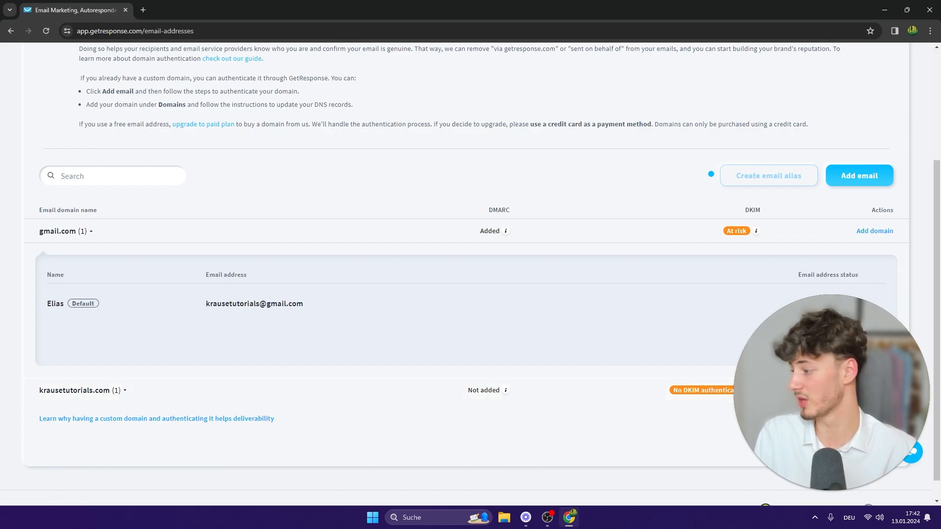
{"action": "scroll", "coordinate": [235, 366], "scroll_direction": "down", "scroll_amount": 1}
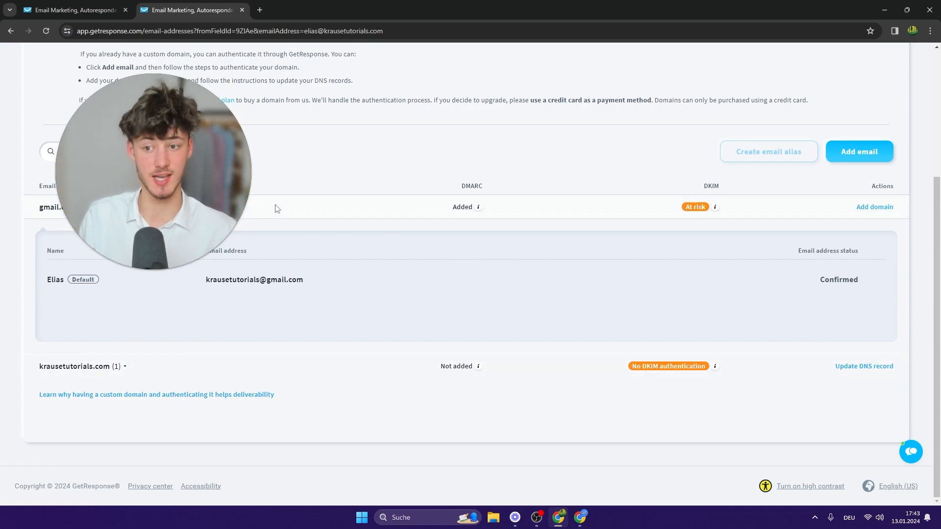
{"action": "left_click_drag", "start_coordinate": [190, 210], "coordinate": [868, 419]}
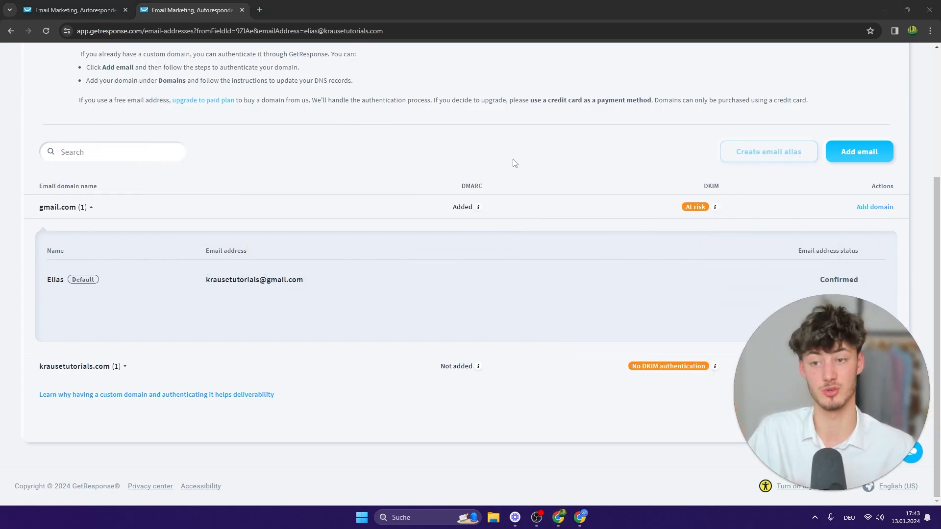
Open the Domains settings, read the custom domain information and start connecting an existing domain.
{"action": "scroll", "coordinate": [519, 195], "scroll_direction": "up", "scroll_amount": 5}
{"action": "left_click", "coordinate": [134, 136]}
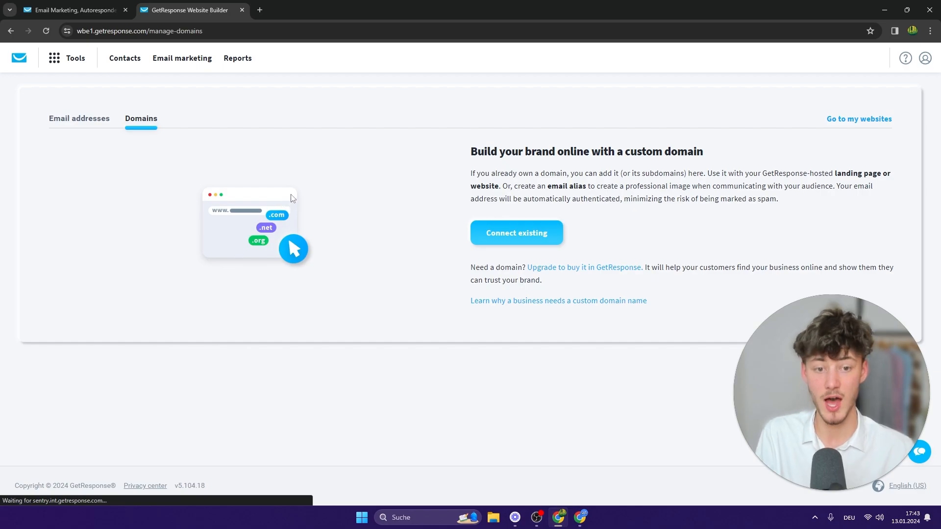
{"action": "left_click_drag", "start_coordinate": [523, 173], "coordinate": [609, 172]}
{"action": "left_click", "coordinate": [609, 172]}
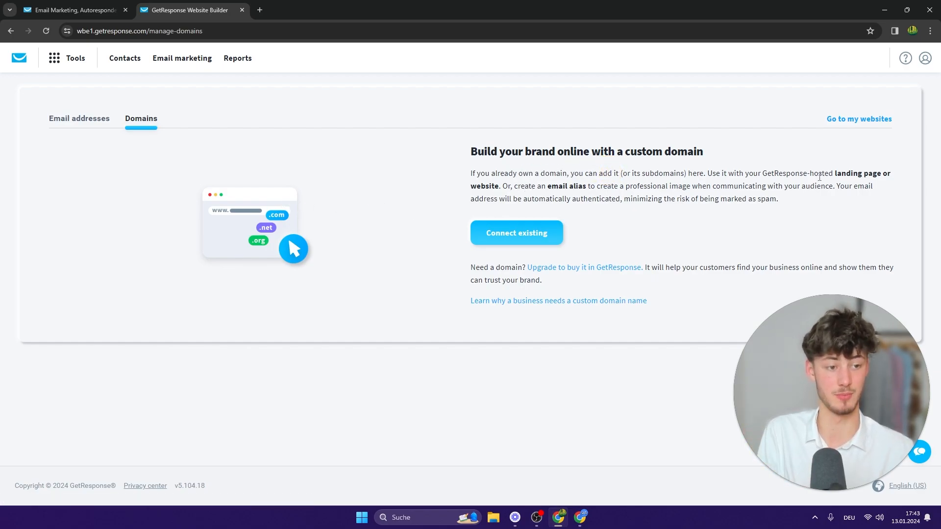
{"action": "left_click", "coordinate": [505, 234]}
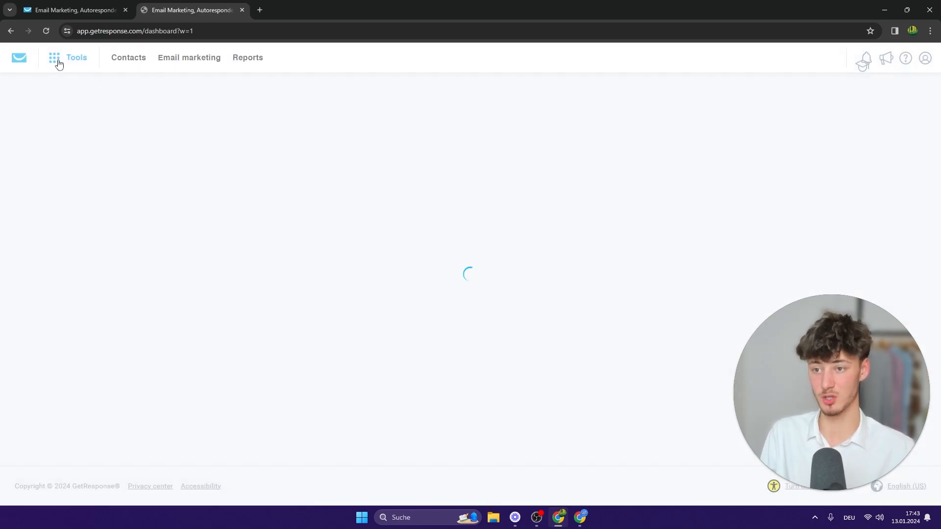
Open the contact lists overview and check the free account's contact limit.
{"action": "left_click", "coordinate": [63, 61]}
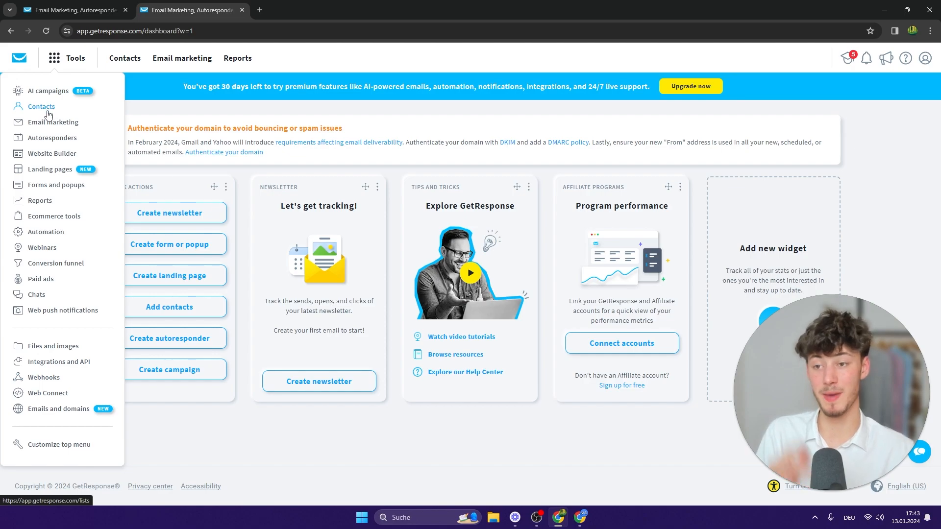
{"action": "left_click", "coordinate": [44, 112]}
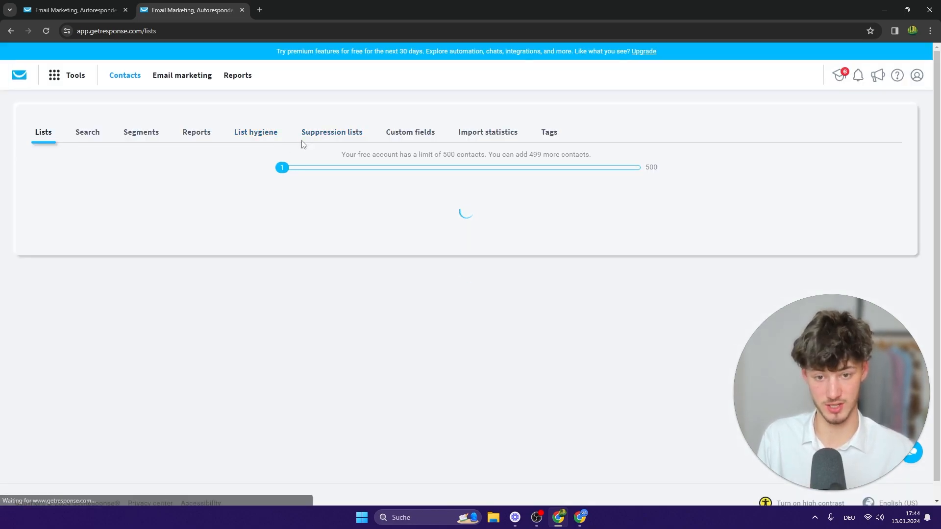
{"action": "scroll", "coordinate": [429, 226], "scroll_direction": "up", "scroll_amount": 1}
{"action": "left_click_drag", "start_coordinate": [332, 153], "coordinate": [596, 160]}
{"action": "left_click", "coordinate": [596, 161]}
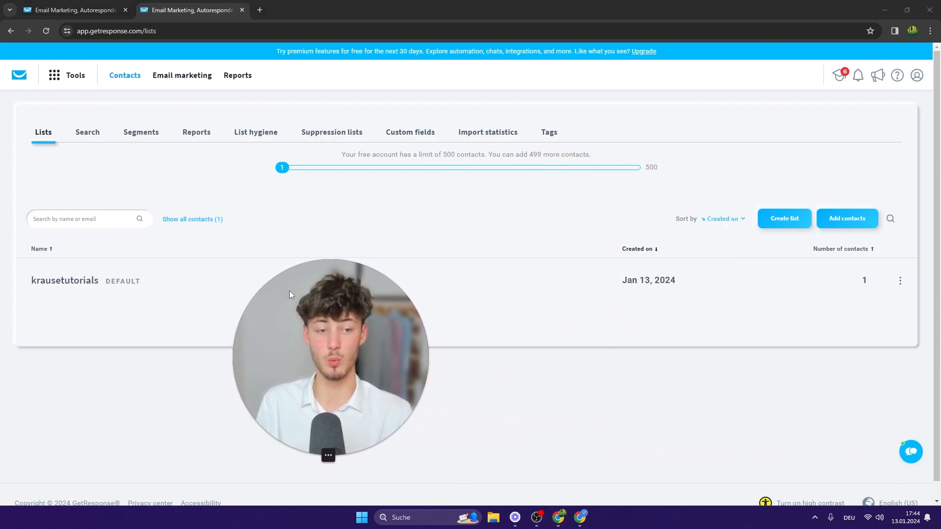
Start adding contacts to the krausetutorials list, choosing to upload a file, use an external service, or paste rows.
{"action": "left_click", "coordinate": [839, 219]}
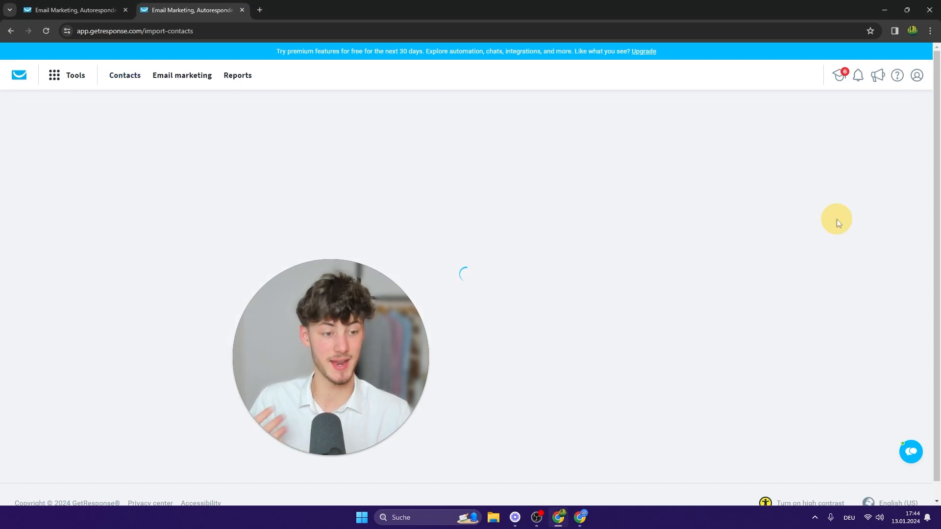
{"action": "left_click_drag", "start_coordinate": [340, 161], "coordinate": [373, 160]}
{"action": "left_click", "coordinate": [385, 189]}
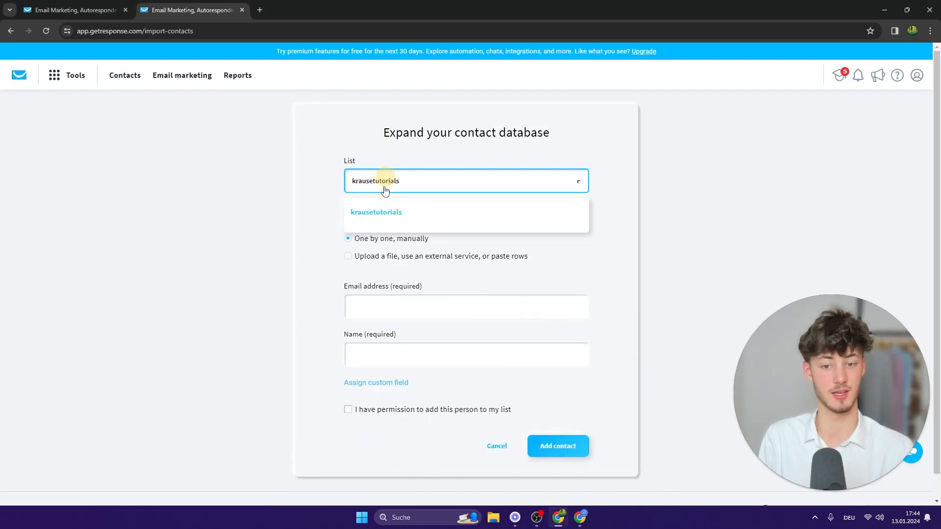
{"action": "left_click", "coordinate": [381, 217]}
{"action": "scroll", "coordinate": [461, 217], "scroll_direction": "down", "scroll_amount": 1}
{"action": "left_click_drag", "start_coordinate": [343, 195], "coordinate": [417, 191]}
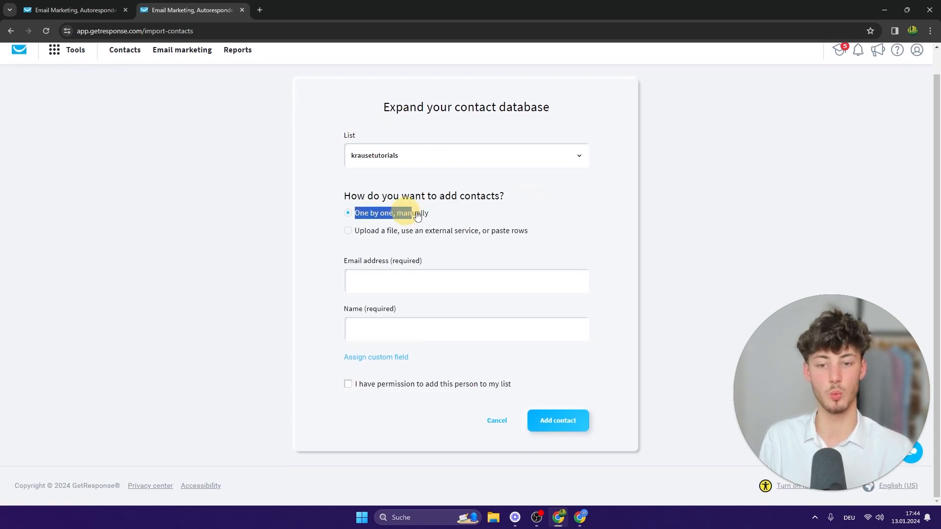
{"action": "left_click", "coordinate": [419, 239]}
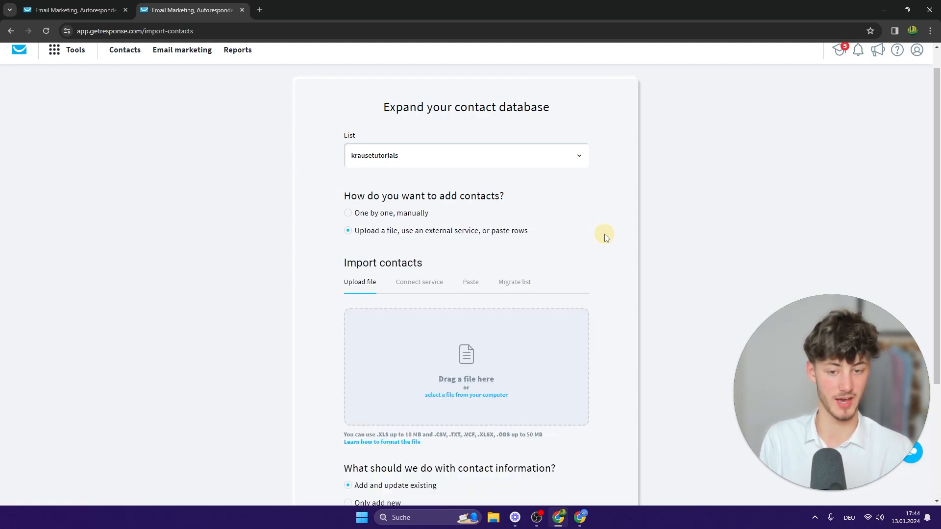
Look through the Connect service, Paste and Migrate list methods for importing contacts.
{"action": "scroll", "coordinate": [443, 193], "scroll_direction": "down", "scroll_amount": 2}
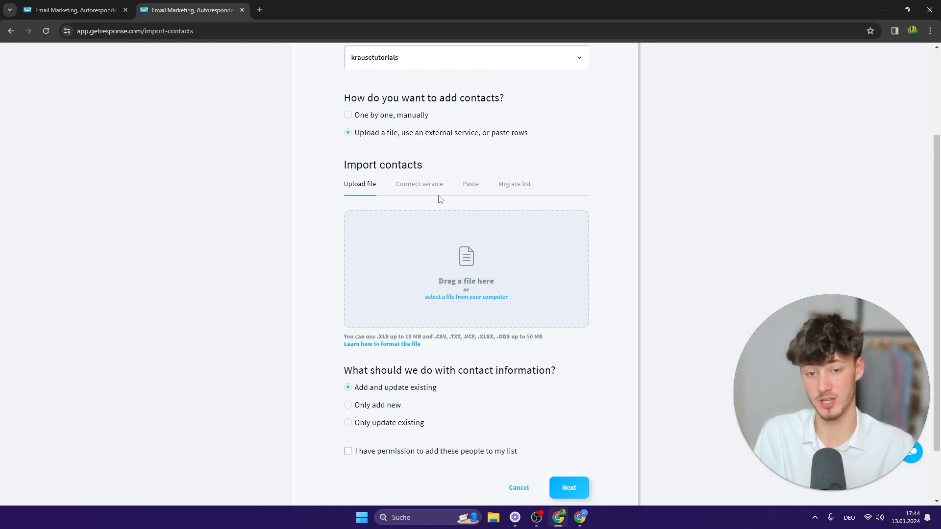
{"action": "left_click", "coordinate": [425, 190]}
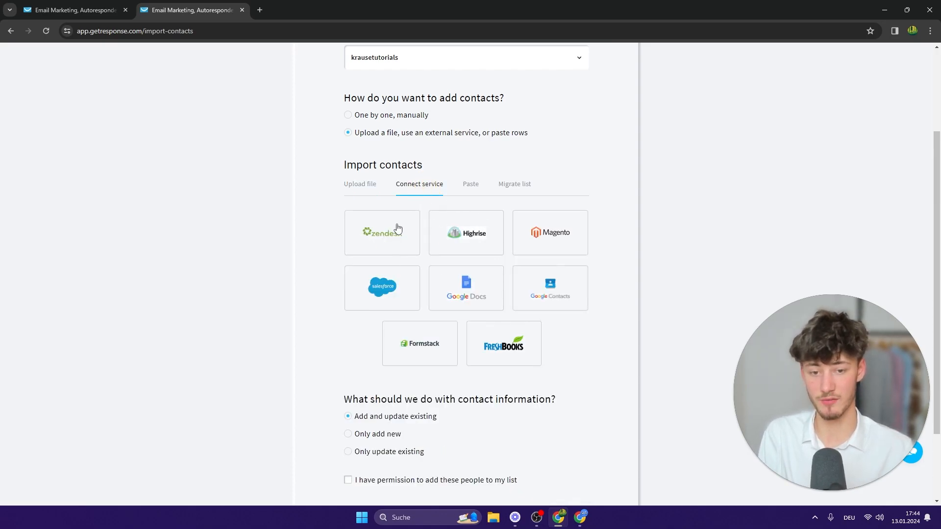
{"action": "left_click", "coordinate": [470, 192]}
{"action": "left_click", "coordinate": [525, 187]}
{"action": "left_click", "coordinate": [468, 189]}
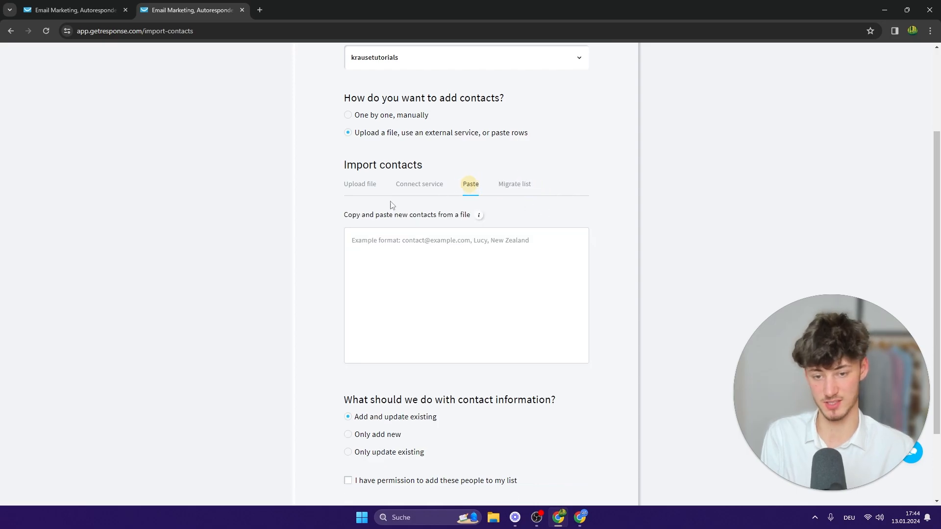
Return to the file upload method and choose ActiveCampaign Tutorial.csv as the contact file to import.
{"action": "left_click", "coordinate": [361, 185]}
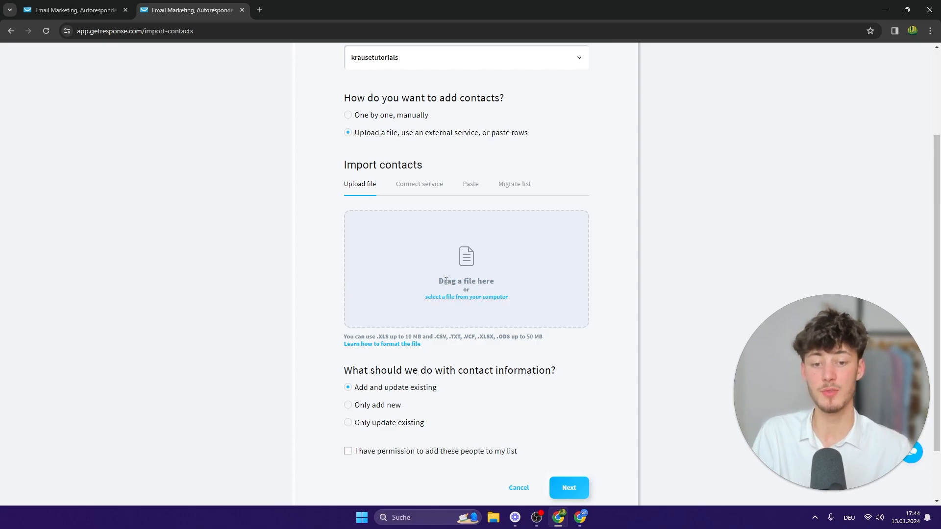
{"action": "left_click", "coordinate": [473, 297]}
{"action": "double_click", "coordinate": [378, 116]}
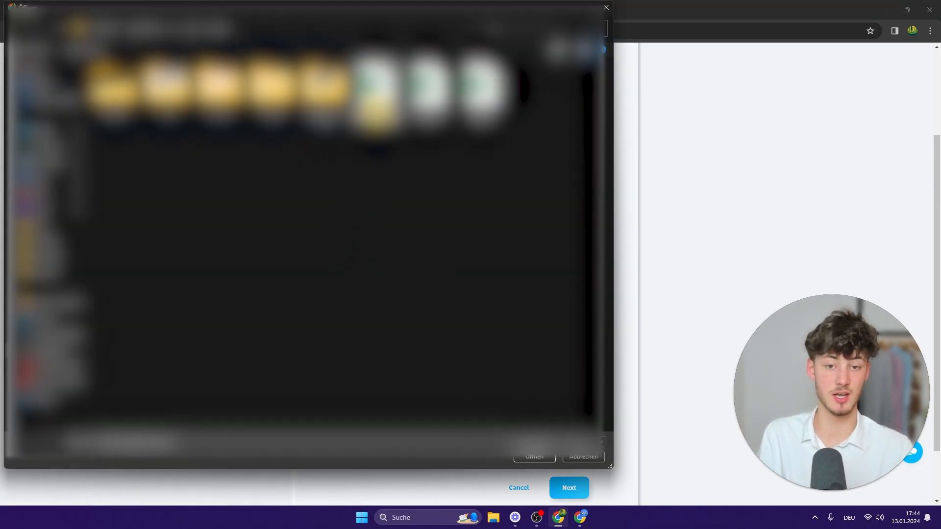
{"action": "scroll", "coordinate": [512, 292], "scroll_direction": "down", "scroll_amount": 2}
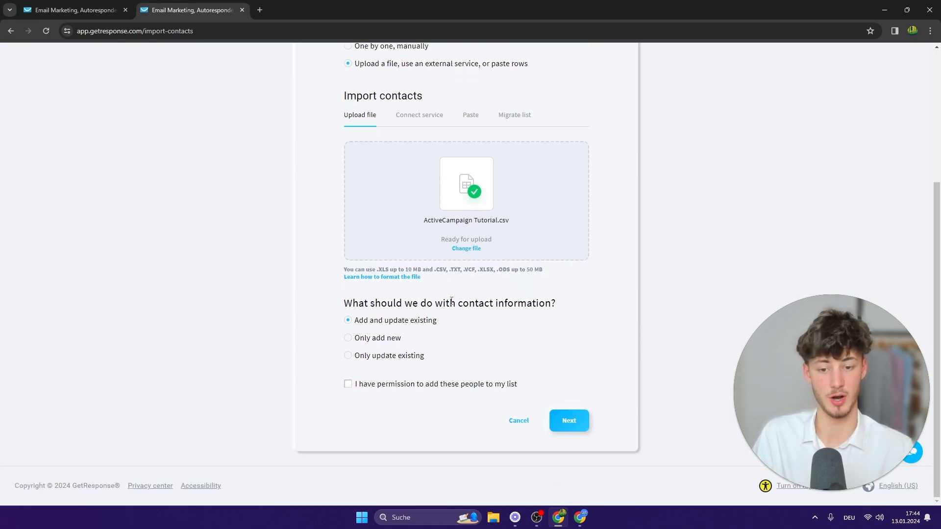
Keep the option to add and update existing contacts, confirm permission to add these people, and continue to column assignment.
{"action": "left_click_drag", "start_coordinate": [349, 305], "coordinate": [578, 293]}
{"action": "left_click_drag", "start_coordinate": [341, 304], "coordinate": [586, 302]}
{"action": "left_click", "coordinate": [586, 302]}
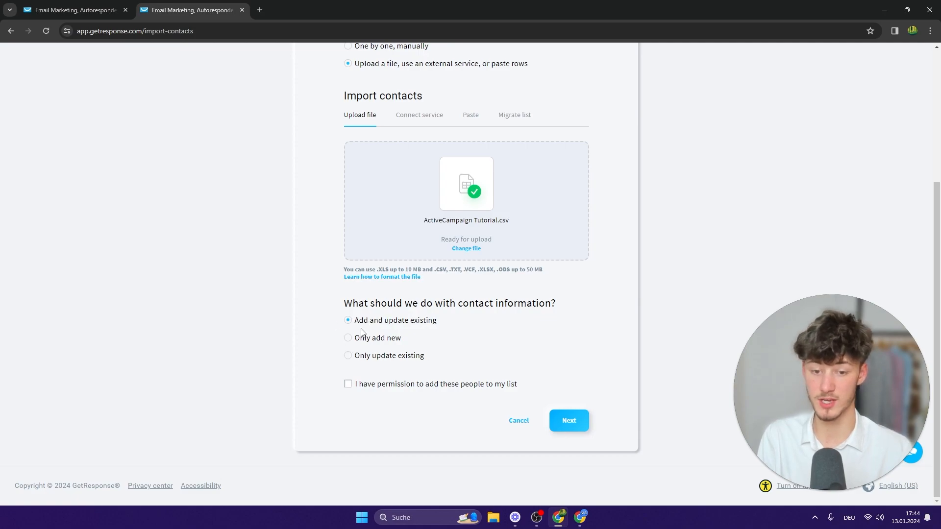
{"action": "left_click_drag", "start_coordinate": [354, 326], "coordinate": [502, 332]}
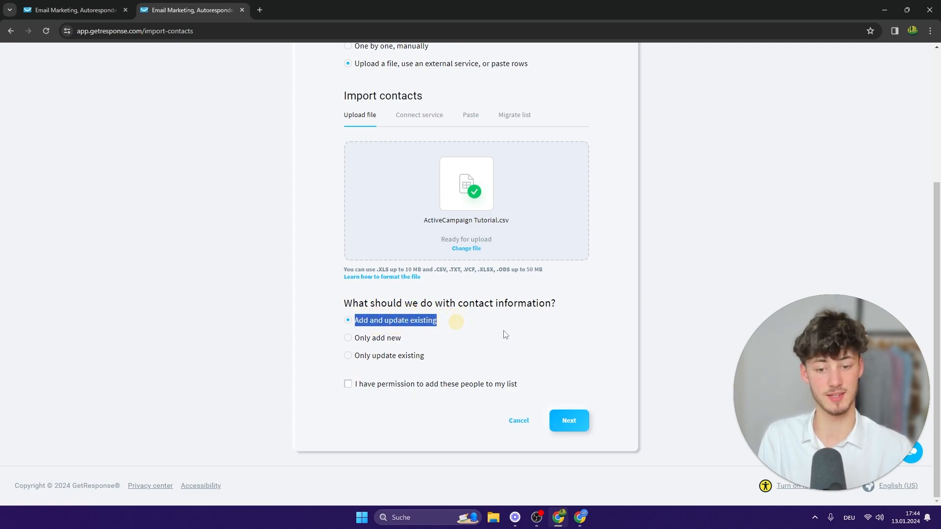
{"action": "left_click", "coordinate": [504, 330]}
{"action": "left_click", "coordinate": [348, 385]}
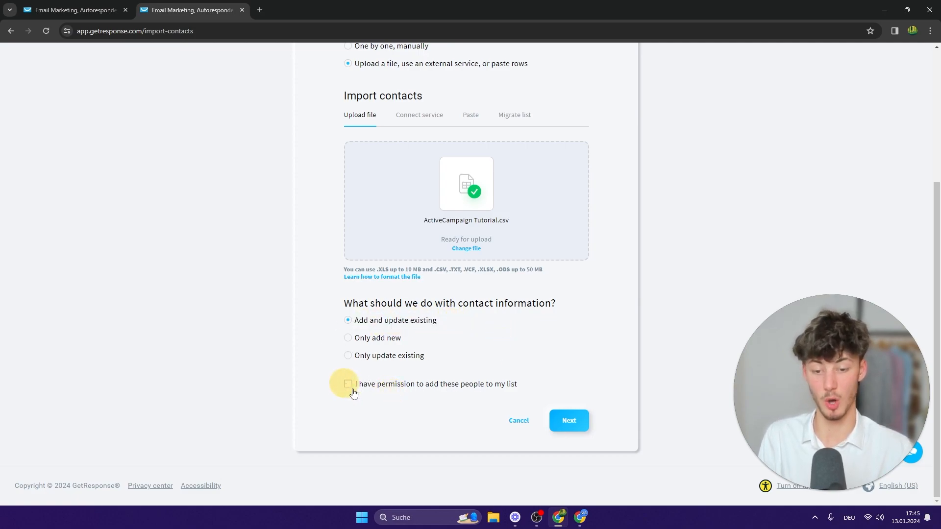
{"action": "left_click_drag", "start_coordinate": [357, 388], "coordinate": [537, 381]}
{"action": "left_click", "coordinate": [549, 385]}
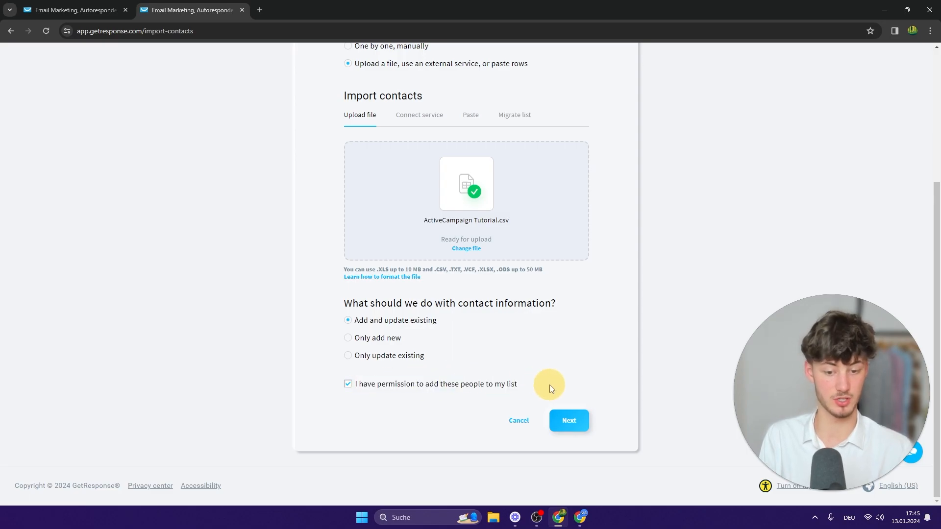
{"action": "left_click", "coordinate": [571, 414]}
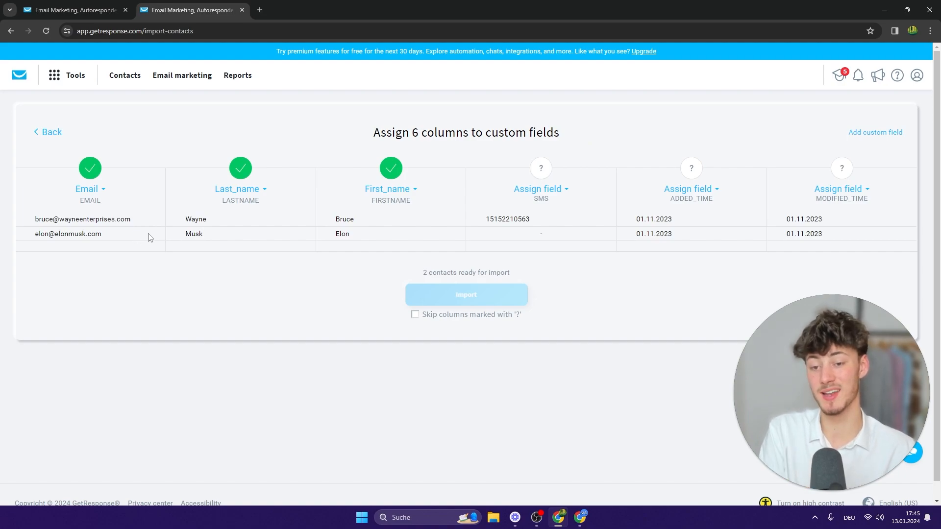
Check the field assigned to the Email column and the data in the SMS column.
{"action": "left_click", "coordinate": [101, 190]}
{"action": "left_click", "coordinate": [193, 296]}
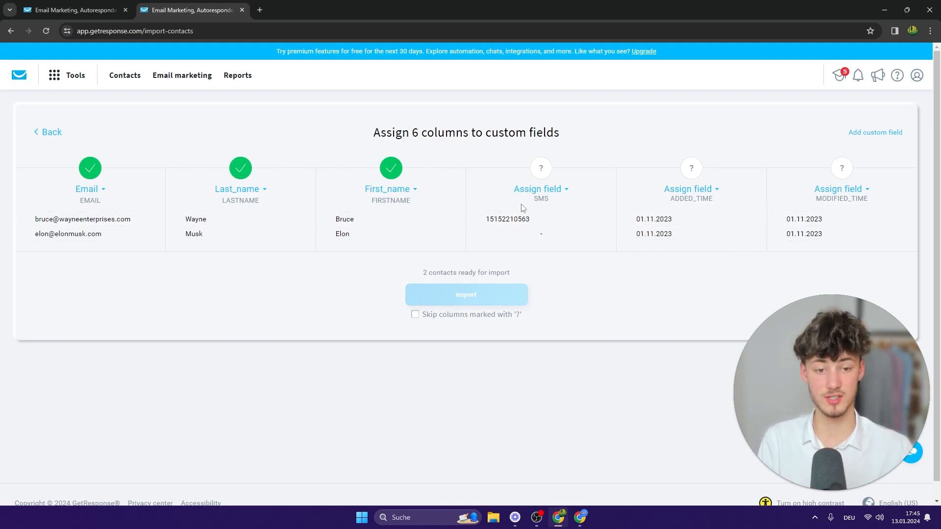
{"action": "double_click", "coordinate": [490, 221]}
{"action": "left_click", "coordinate": [543, 219]}
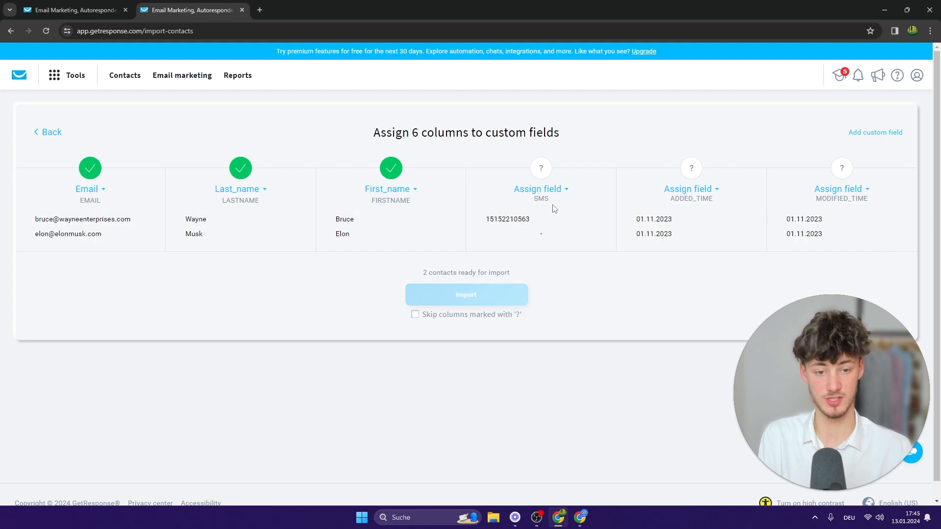
Assign the SMS column to the home_phone field.
{"action": "left_click", "coordinate": [552, 190]}
{"action": "scroll", "coordinate": [549, 274], "scroll_direction": "down", "scroll_amount": 2}
{"action": "scroll", "coordinate": [554, 287], "scroll_direction": "down", "scroll_amount": 1}
{"action": "scroll", "coordinate": [533, 279], "scroll_direction": "up", "scroll_amount": 1}
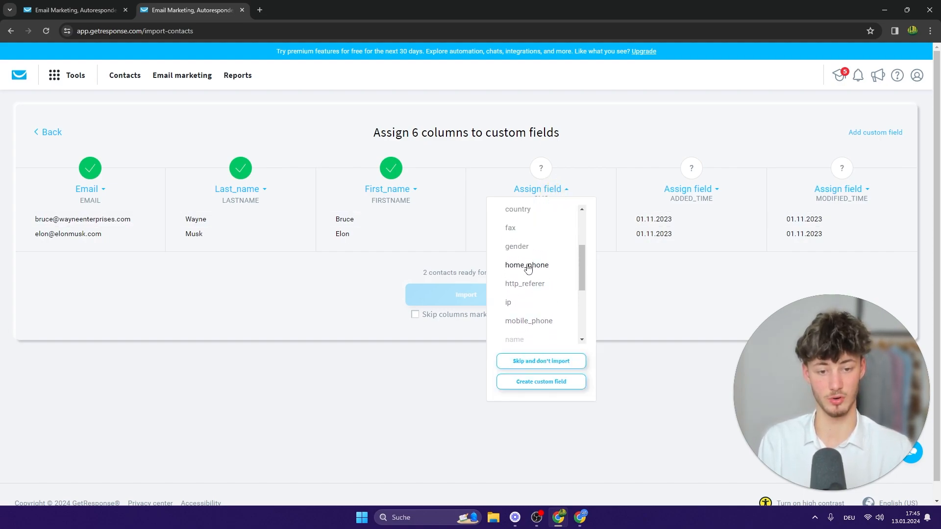
{"action": "left_click", "coordinate": [530, 270]}
Assign the SMS column to the phone field instead of home_phone.
{"action": "left_click", "coordinate": [560, 193]}
{"action": "scroll", "coordinate": [551, 275], "scroll_direction": "down", "scroll_amount": 3}
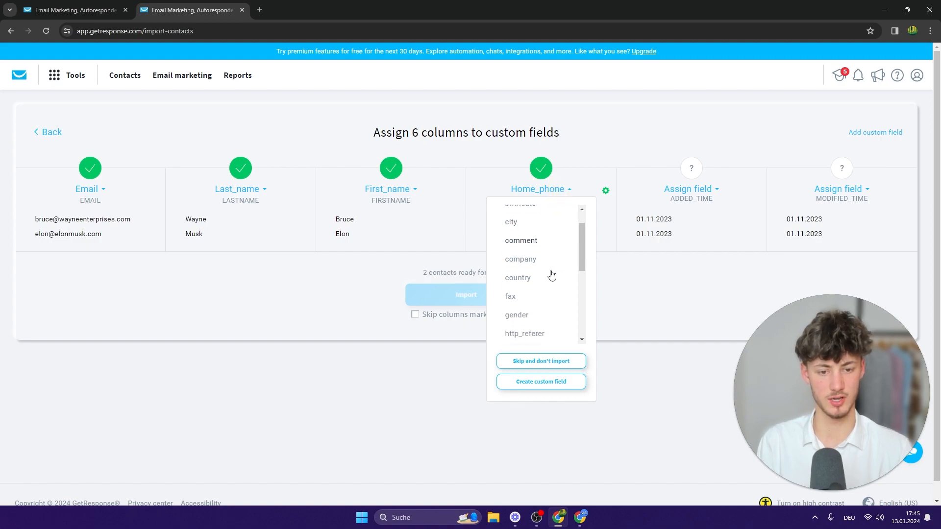
{"action": "scroll", "coordinate": [550, 280], "scroll_direction": "down", "scroll_amount": 2}
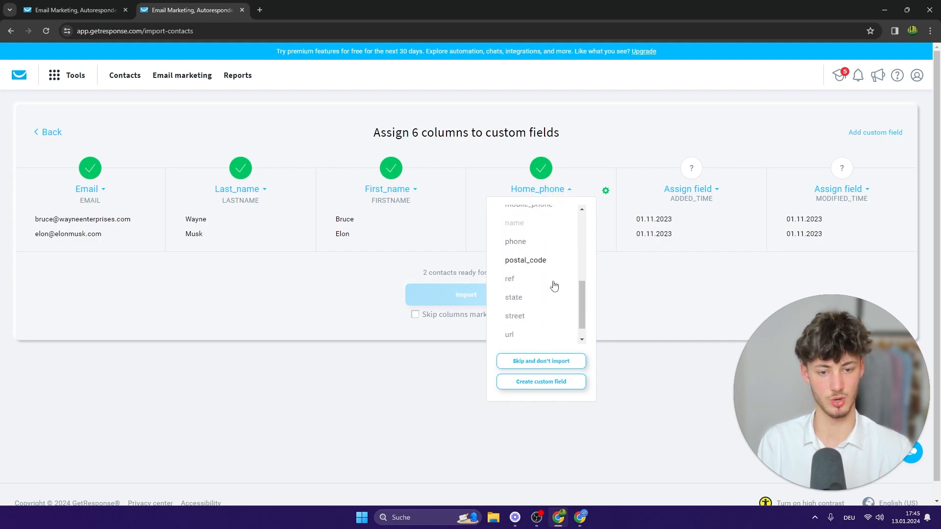
{"action": "left_click", "coordinate": [522, 243]}
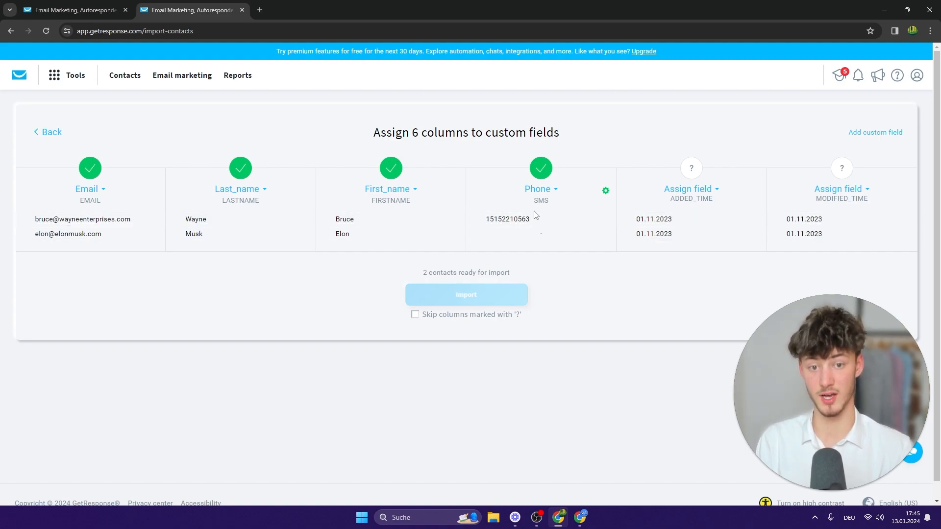
Create a custom field named added_time with the value 10.10.2020 for the ADDED_TIME column.
{"action": "left_click_drag", "start_coordinate": [716, 220], "coordinate": [735, 205]}
{"action": "left_click", "coordinate": [736, 201]}
{"action": "left_click_drag", "start_coordinate": [671, 201], "coordinate": [724, 201]}
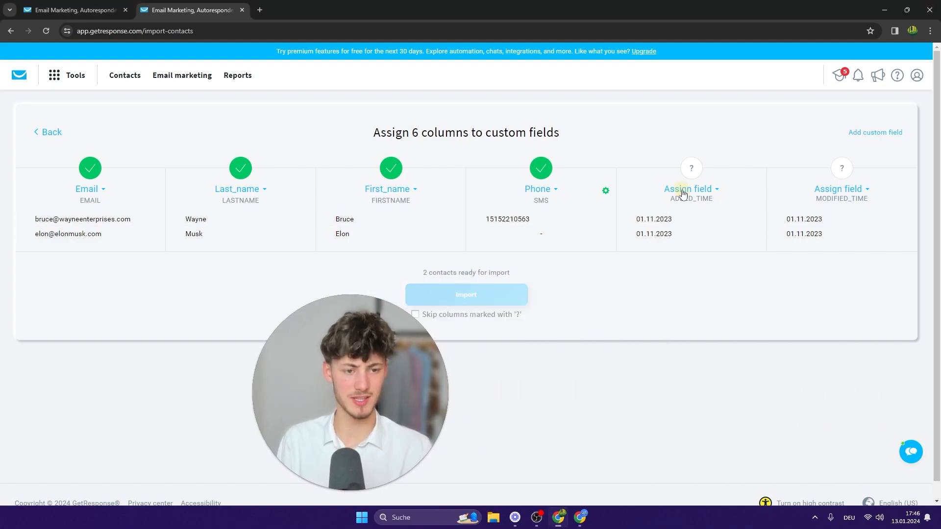
{"action": "left_click", "coordinate": [685, 189]}
{"action": "scroll", "coordinate": [686, 290], "scroll_direction": "down", "scroll_amount": 5}
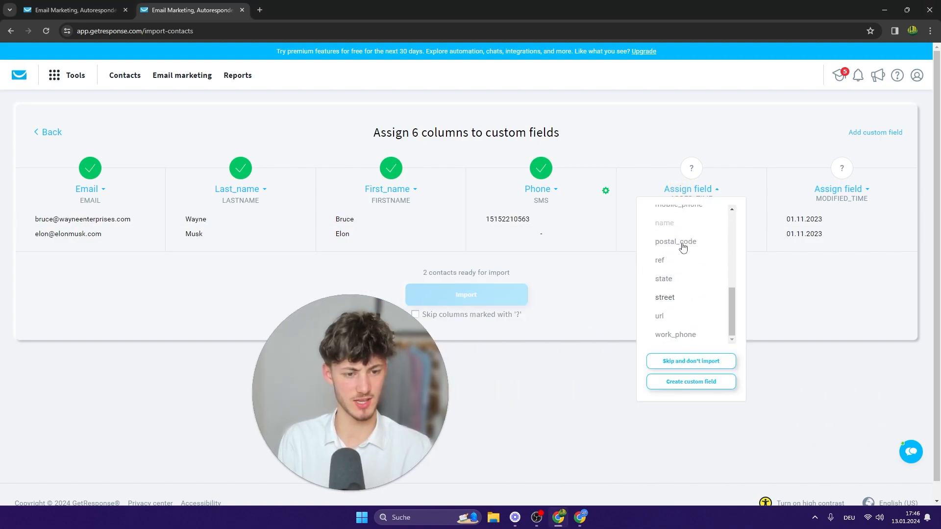
{"action": "scroll", "coordinate": [706, 319], "scroll_direction": "up", "scroll_amount": 5}
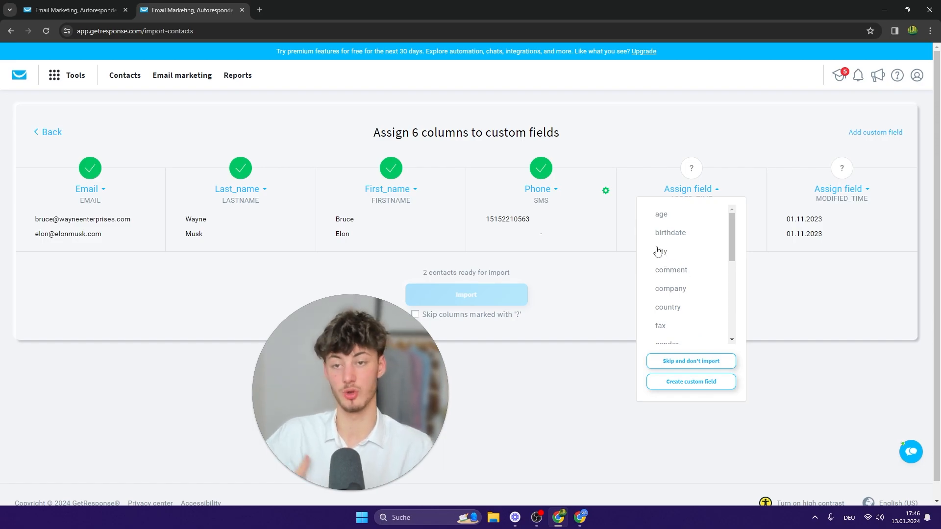
{"action": "left_click", "coordinate": [692, 386]}
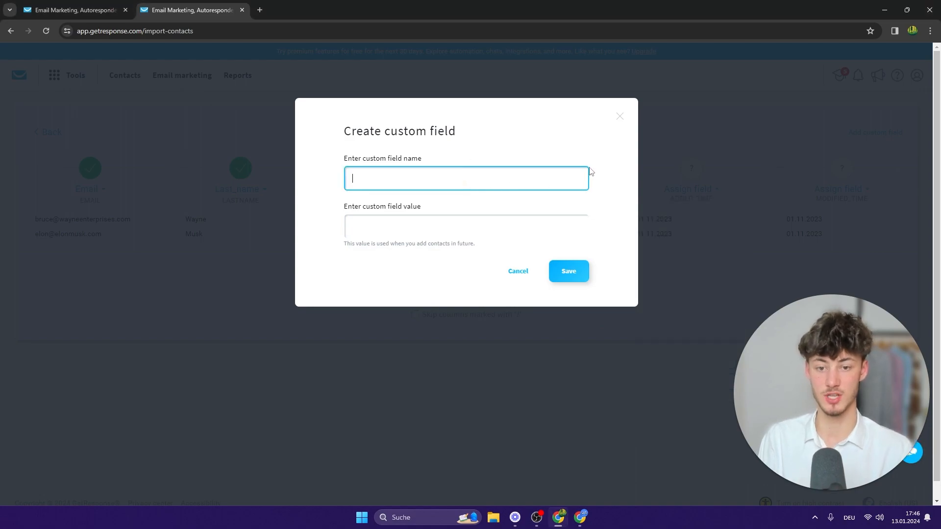
{"action": "type", "text": "Added time"}
{"action": "key", "text": "Tab"}
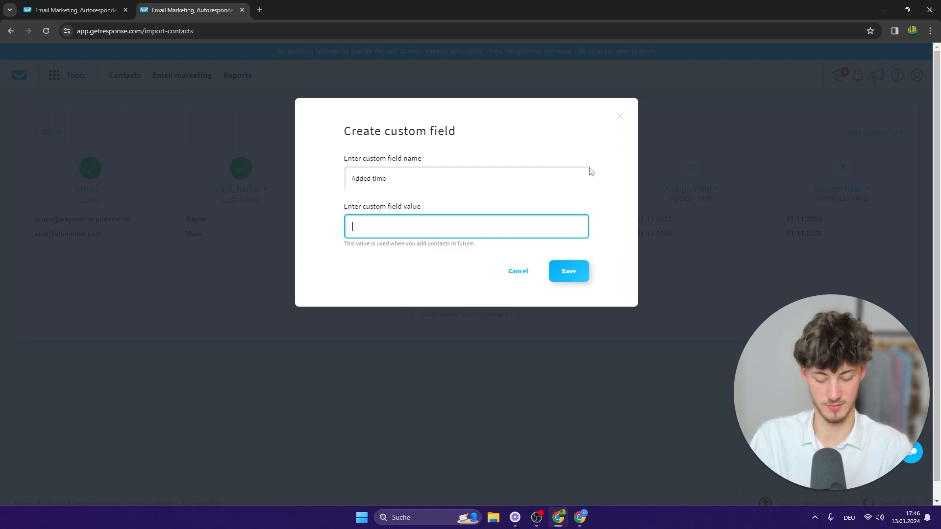
{"action": "type", "text": "10."}
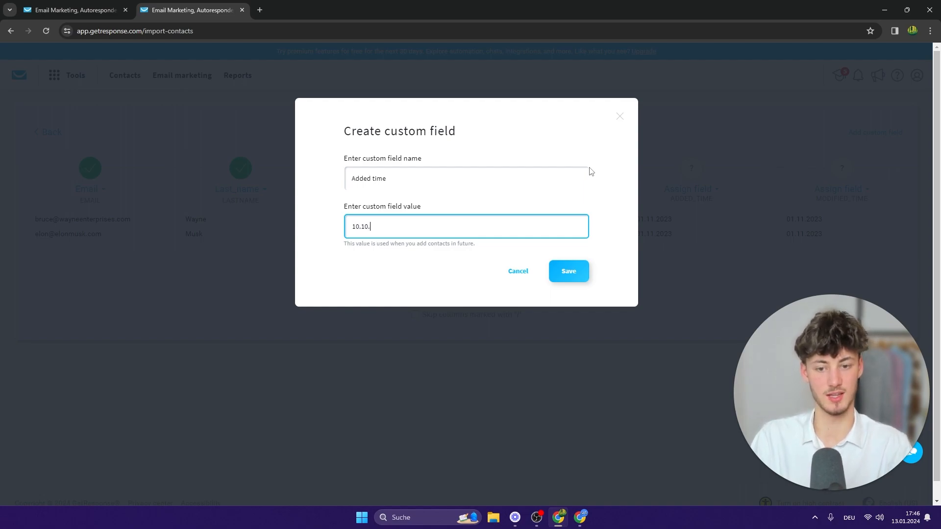
{"action": "type", "text": "010.2020"}
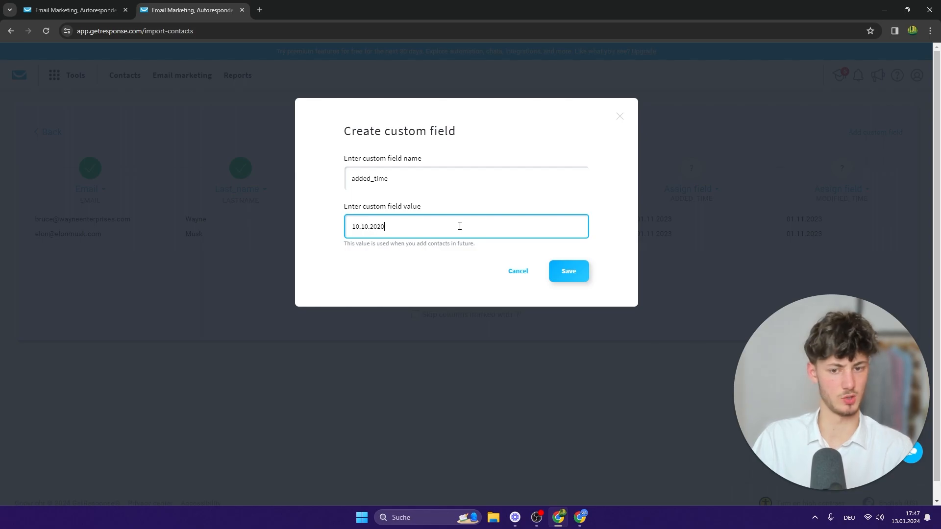
{"action": "left_click", "coordinate": [584, 279]}
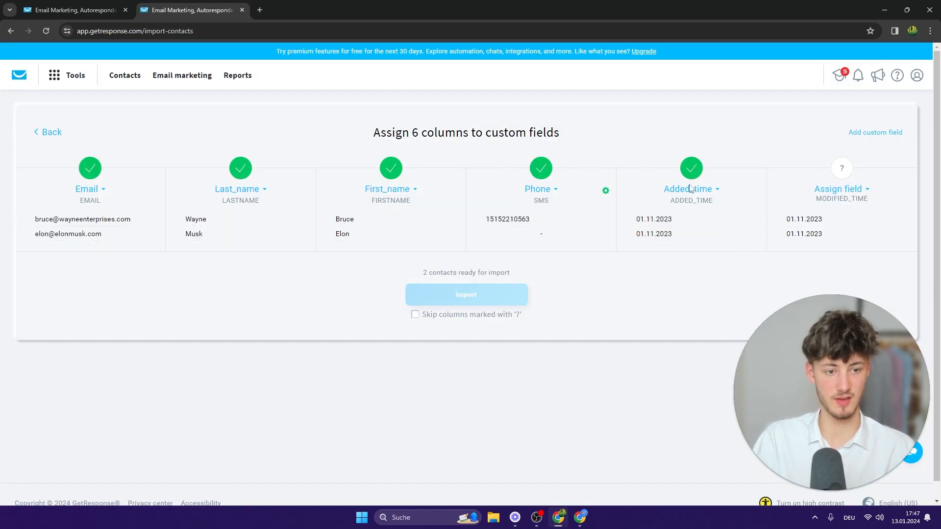
Skip the unassigned MODIFIED_TIME column and import the contacts.
{"action": "left_click_drag", "start_coordinate": [650, 219], "coordinate": [719, 246]}
{"action": "left_click", "coordinate": [719, 246]}
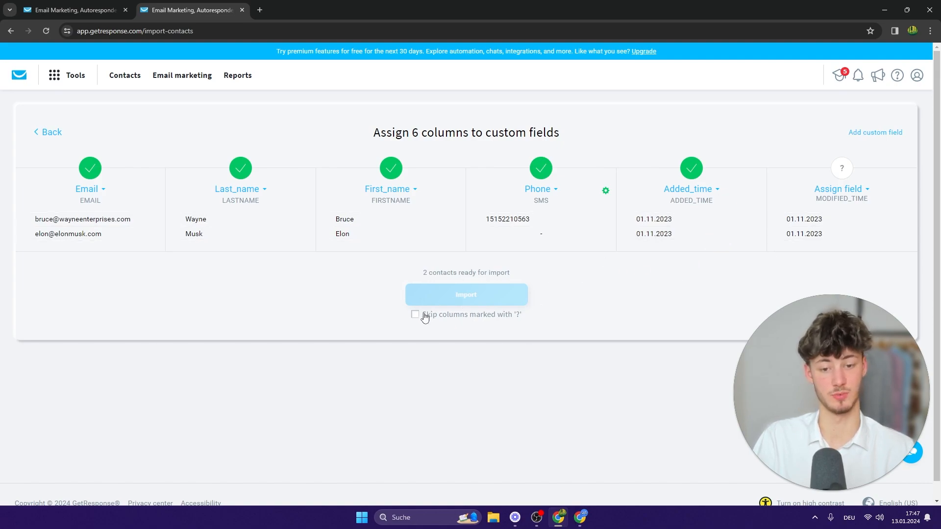
{"action": "left_click_drag", "start_coordinate": [816, 199], "coordinate": [904, 205]}
{"action": "left_click", "coordinate": [903, 207]}
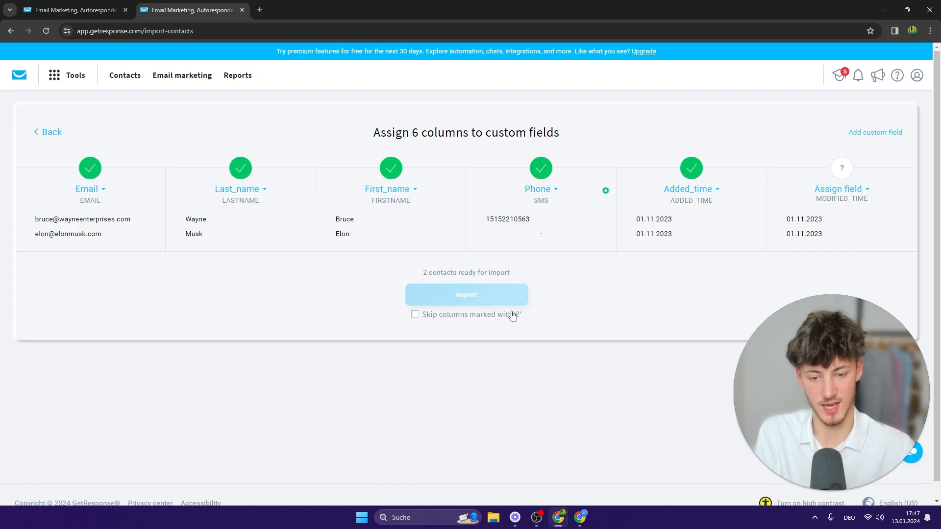
{"action": "left_click", "coordinate": [415, 316]}
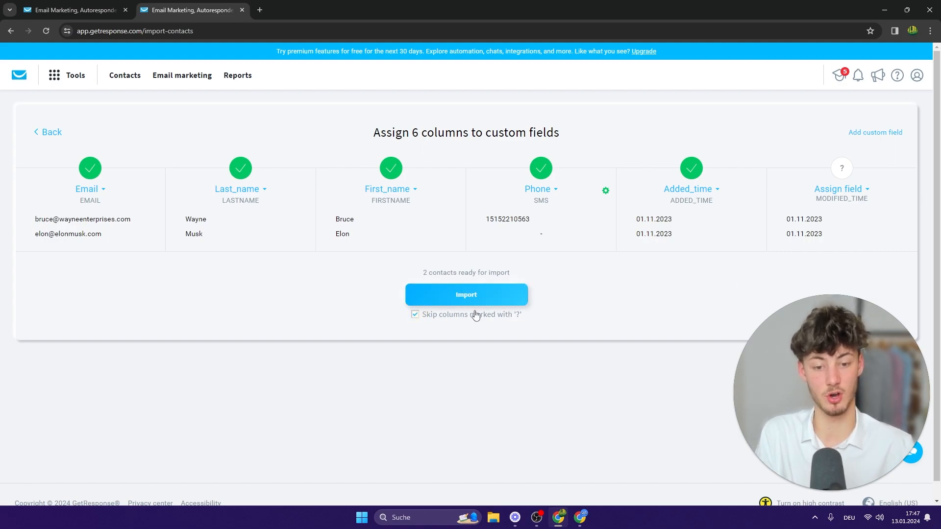
{"action": "double_click", "coordinate": [518, 315]}
{"action": "left_click", "coordinate": [474, 295]}
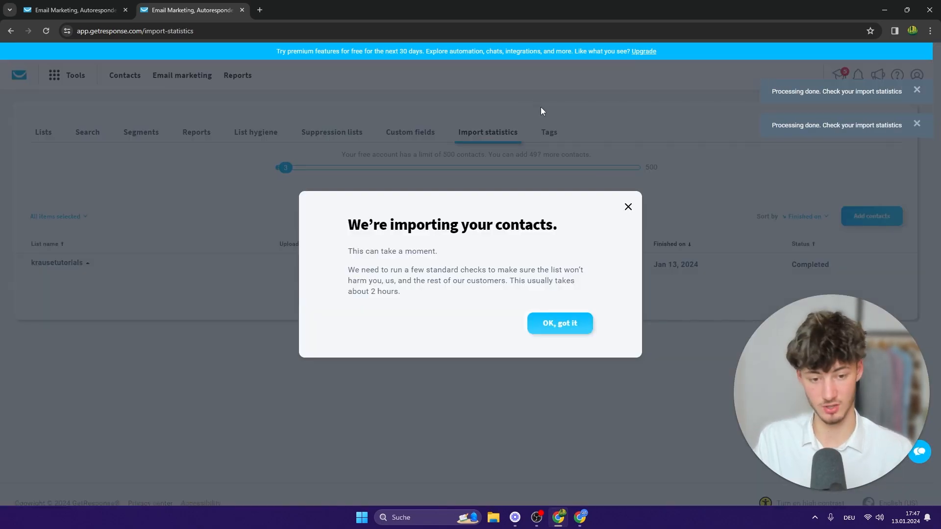
Acknowledge the import notice and return to the contact lists overview.
{"action": "left_click_drag", "start_coordinate": [347, 223], "coordinate": [468, 258]}
{"action": "left_click", "coordinate": [469, 258]}
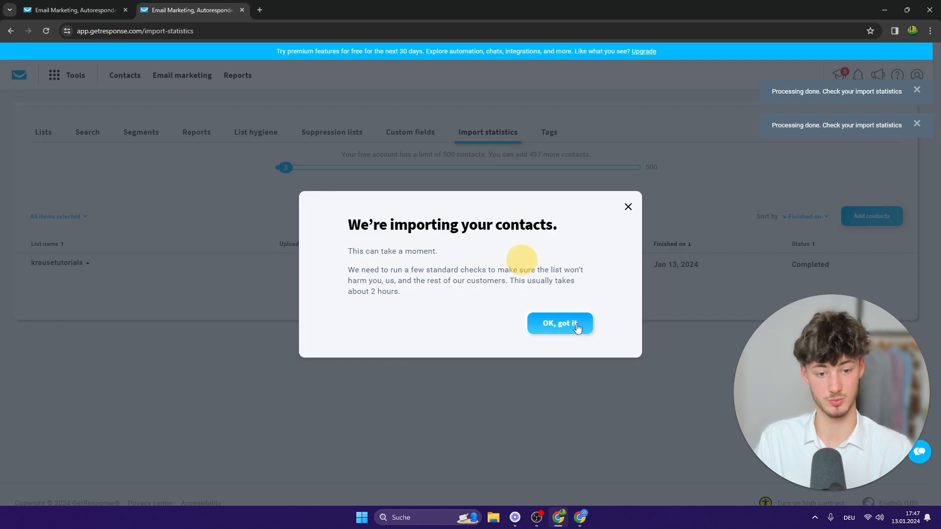
{"action": "left_click", "coordinate": [562, 322]}
{"action": "left_click", "coordinate": [43, 132]}
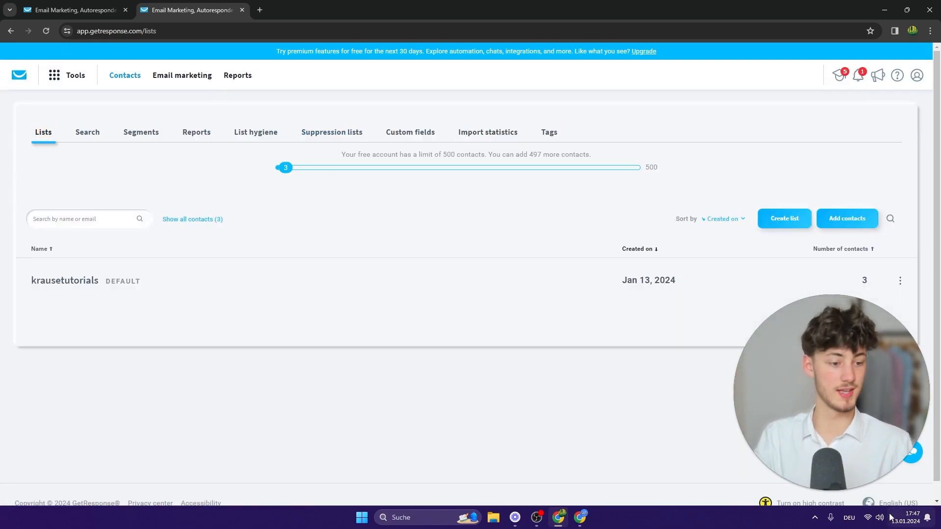
Show the contacts of the krausetutorials list.
{"action": "left_click", "coordinate": [823, 492]}
{"action": "left_click", "coordinate": [170, 278]}
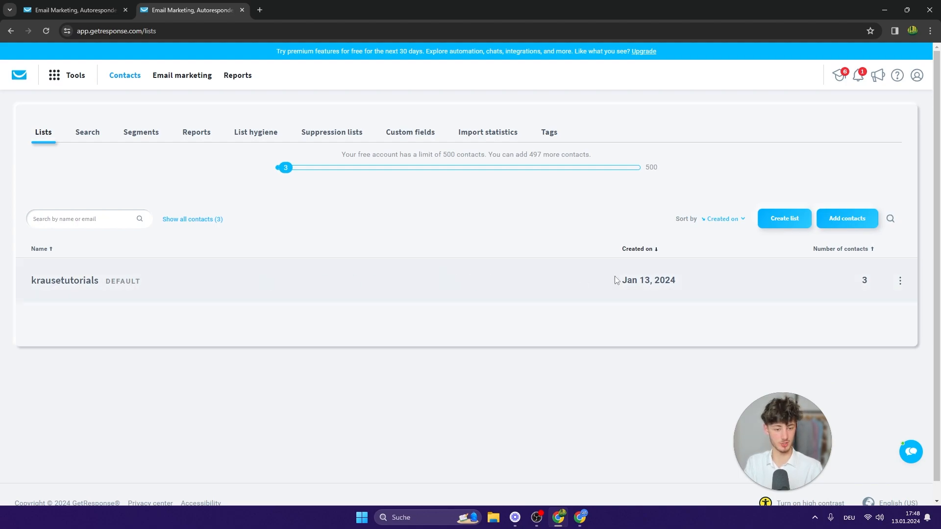
{"action": "left_click", "coordinate": [900, 282]}
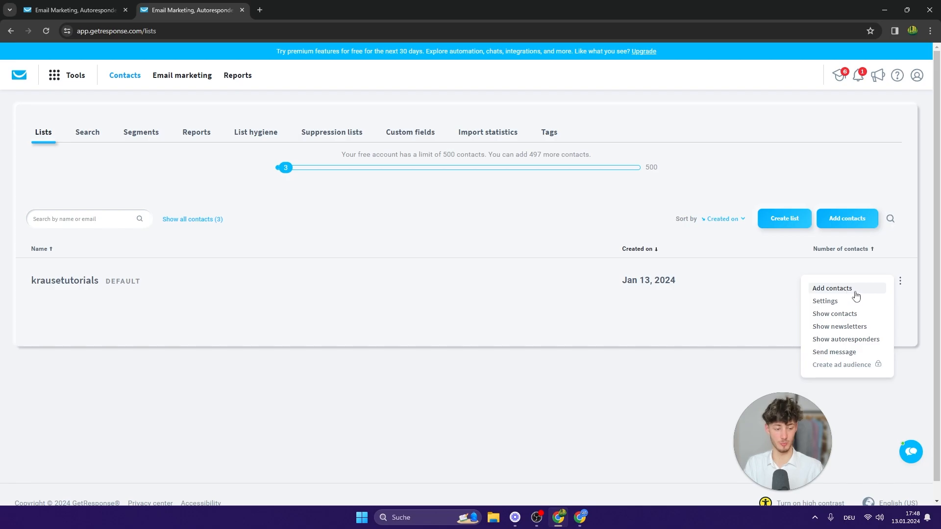
{"action": "left_click", "coordinate": [843, 314]}
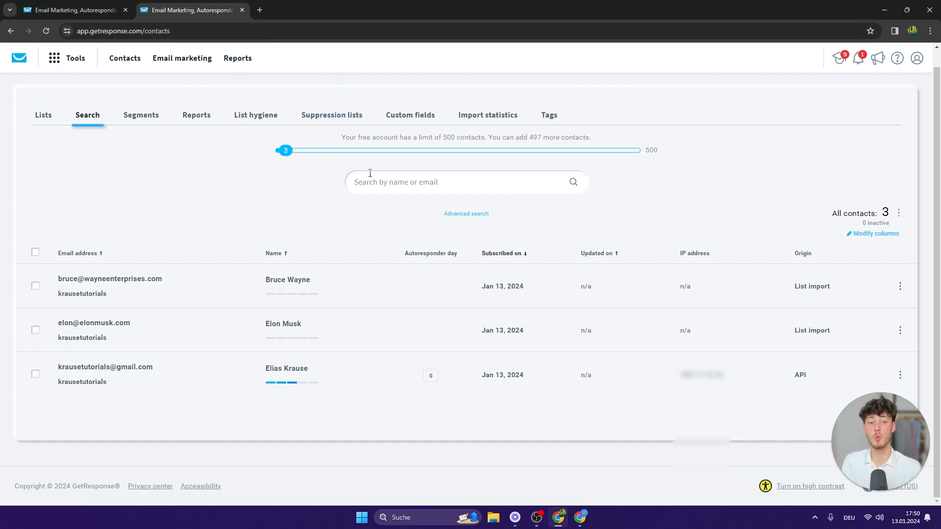
Create a contact tag named Import.
{"action": "left_click", "coordinate": [541, 121]}
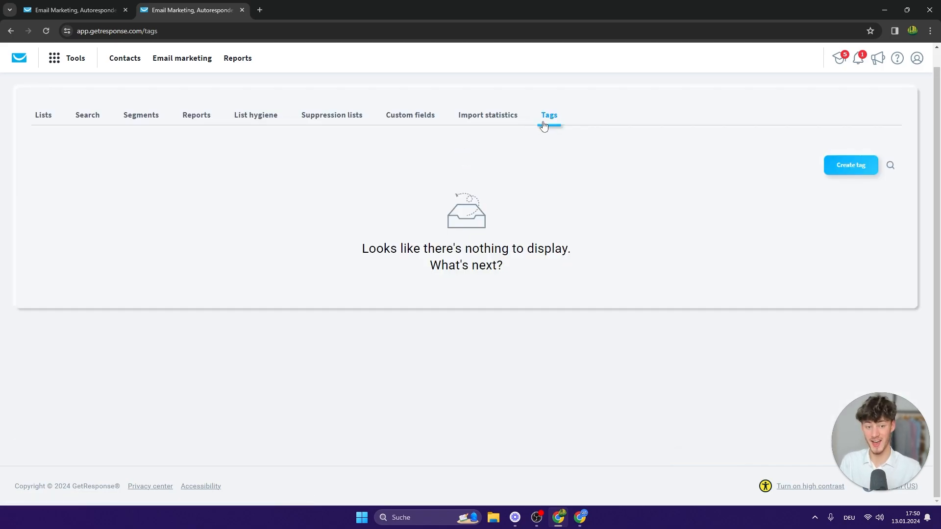
{"action": "left_click", "coordinate": [852, 168]}
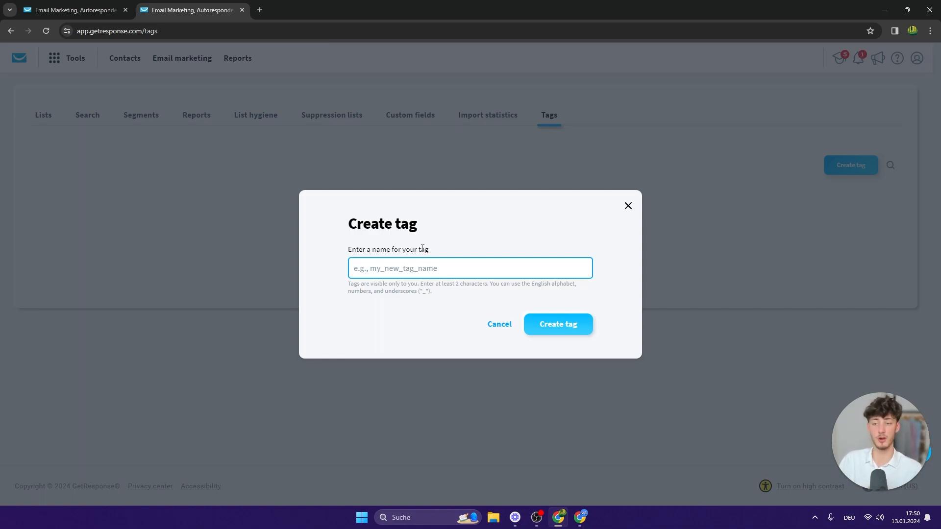
{"action": "type", "text": "l"}
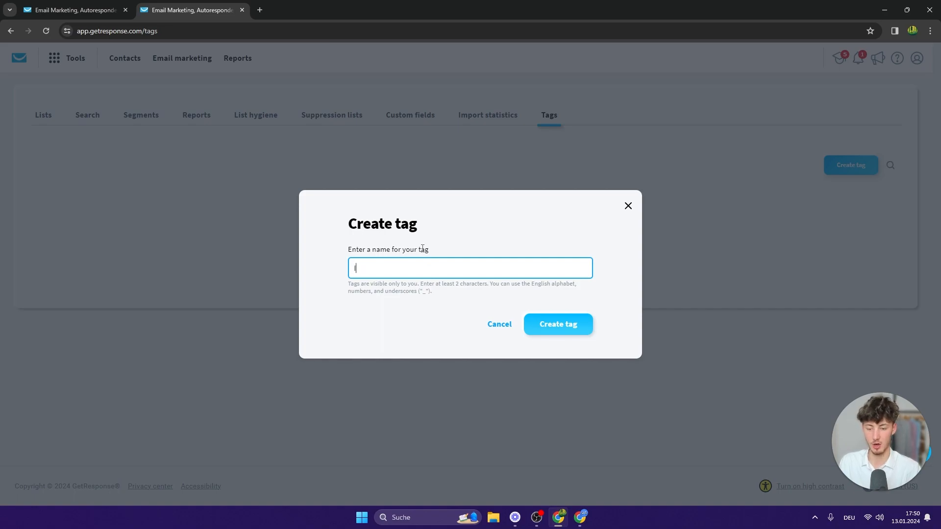
{"action": "left_click", "coordinate": [558, 325]}
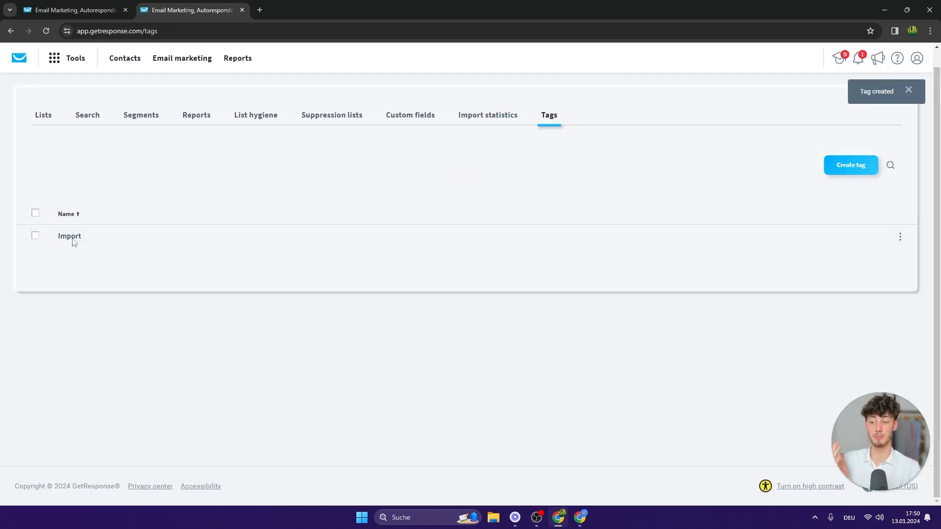
Create a second contact tag named Ecommerce.
{"action": "left_click", "coordinate": [835, 167]}
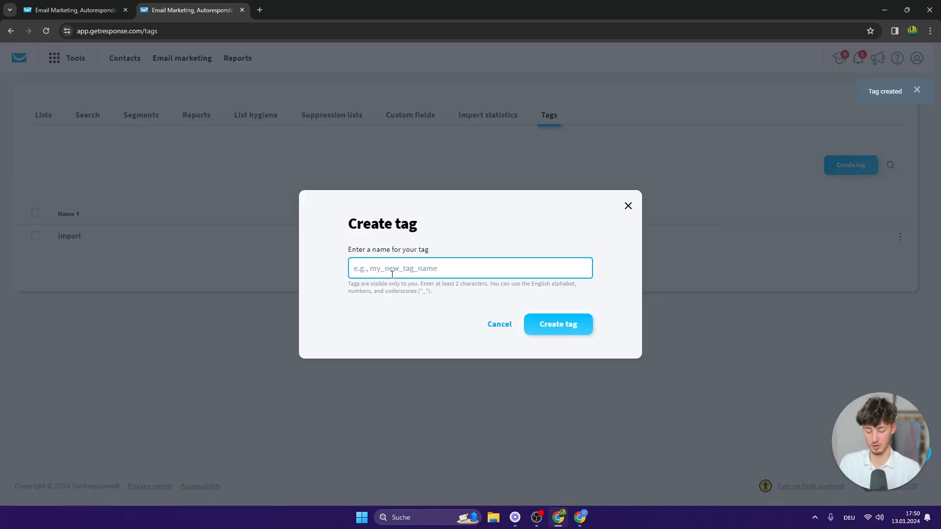
{"action": "type", "text": "Ecommerce"}
{"action": "left_click", "coordinate": [419, 300]}
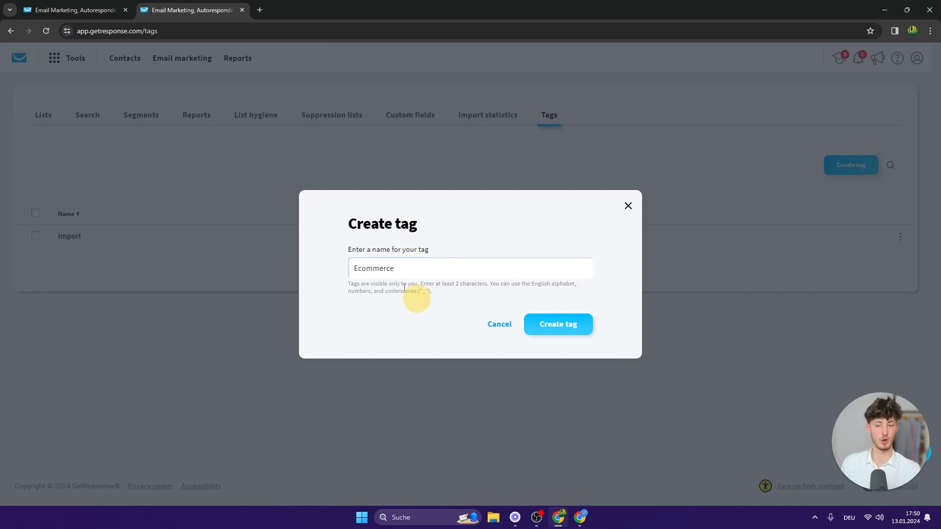
{"action": "left_click", "coordinate": [588, 325]}
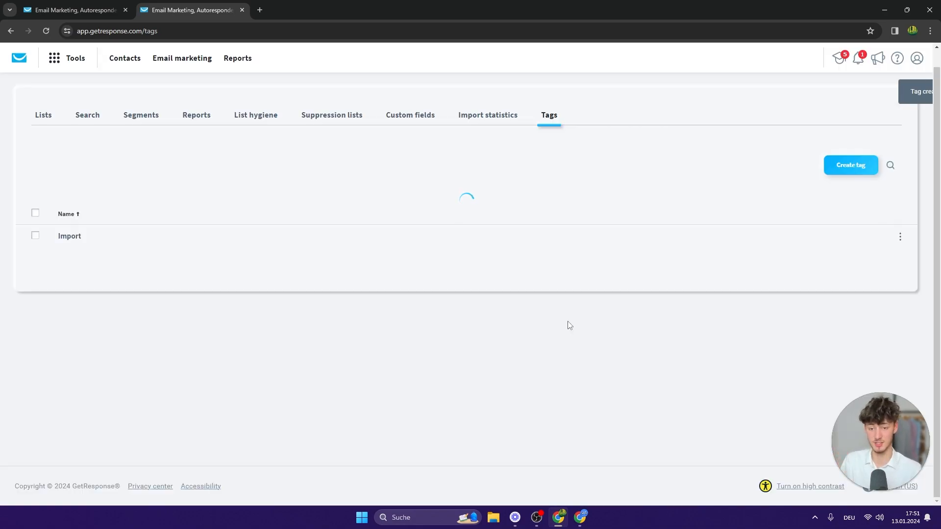
Return to the contact lists and display all contacts belonging to the krausetutorials list.
{"action": "left_click", "coordinate": [37, 235]}
{"action": "left_click", "coordinate": [39, 120]}
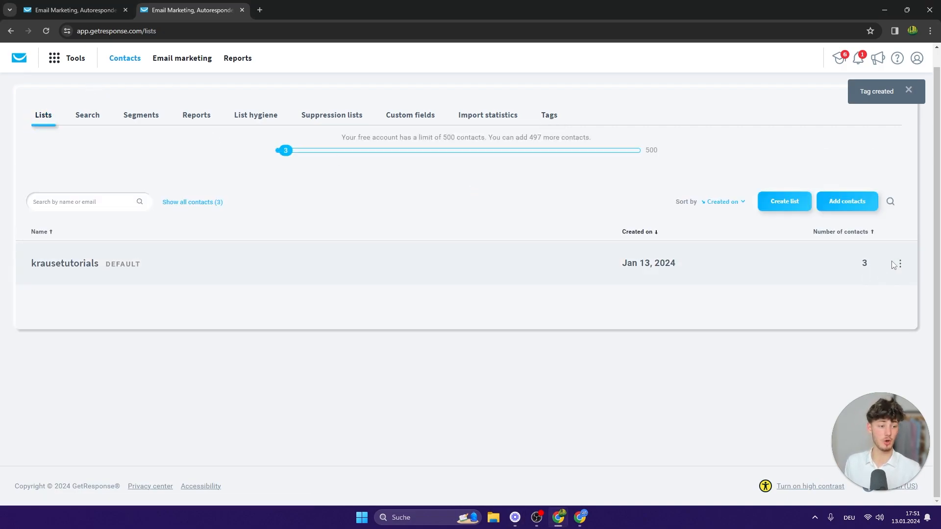
{"action": "left_click", "coordinate": [899, 264]}
{"action": "left_click", "coordinate": [900, 267]}
{"action": "left_click", "coordinate": [900, 267]}
{"action": "left_click", "coordinate": [853, 298]}
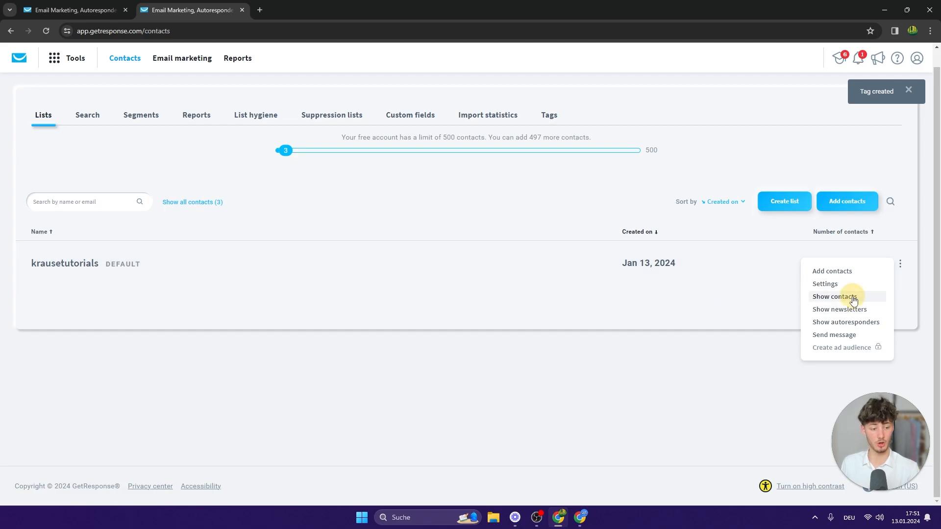
{"action": "left_click", "coordinate": [901, 289]}
{"action": "left_click", "coordinate": [854, 293]}
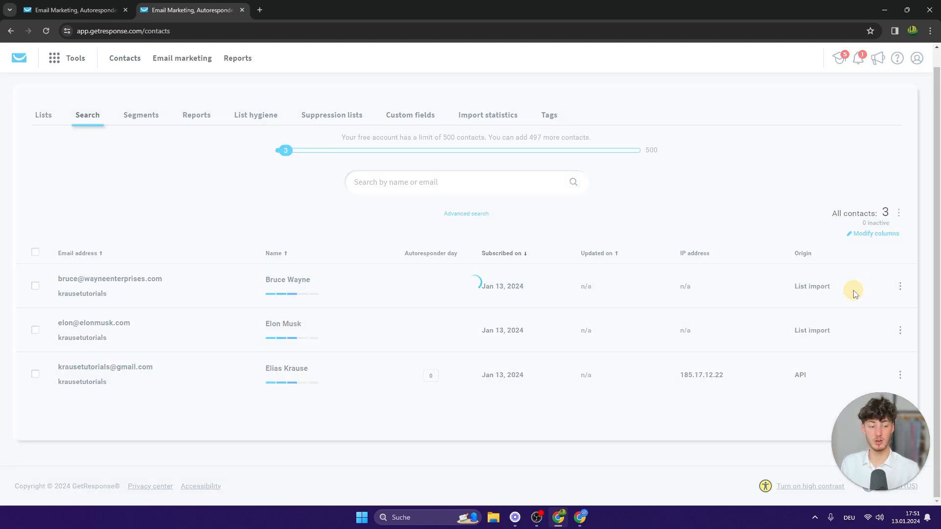
Open the profile of the first list-imported contact and go to its Tags section.
{"action": "scroll", "coordinate": [634, 228], "scroll_direction": "down", "scroll_amount": 2}
{"action": "scroll", "coordinate": [381, 216], "scroll_direction": "up", "scroll_amount": 3}
{"action": "scroll", "coordinate": [464, 269], "scroll_direction": "down", "scroll_amount": 8}
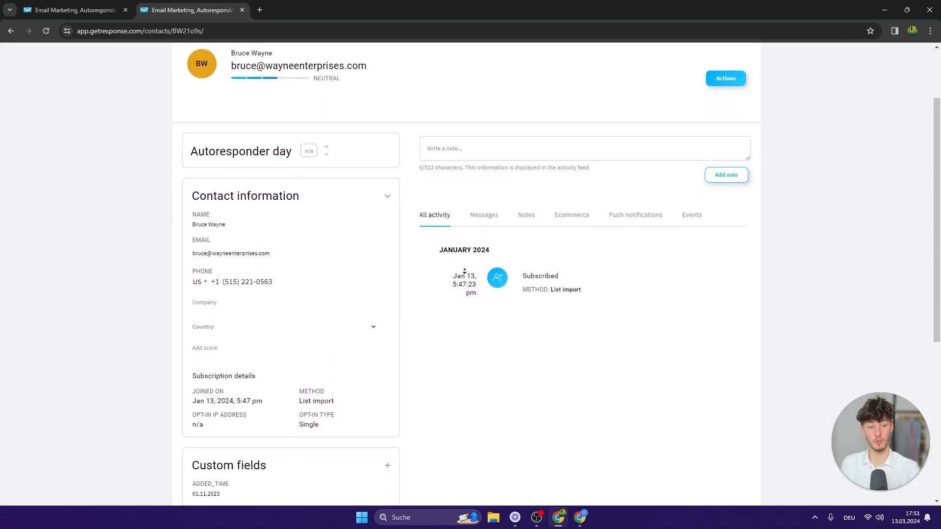
{"action": "scroll", "coordinate": [501, 206], "scroll_direction": "up", "scroll_amount": 4}
{"action": "scroll", "coordinate": [420, 314], "scroll_direction": "down", "scroll_amount": 4}
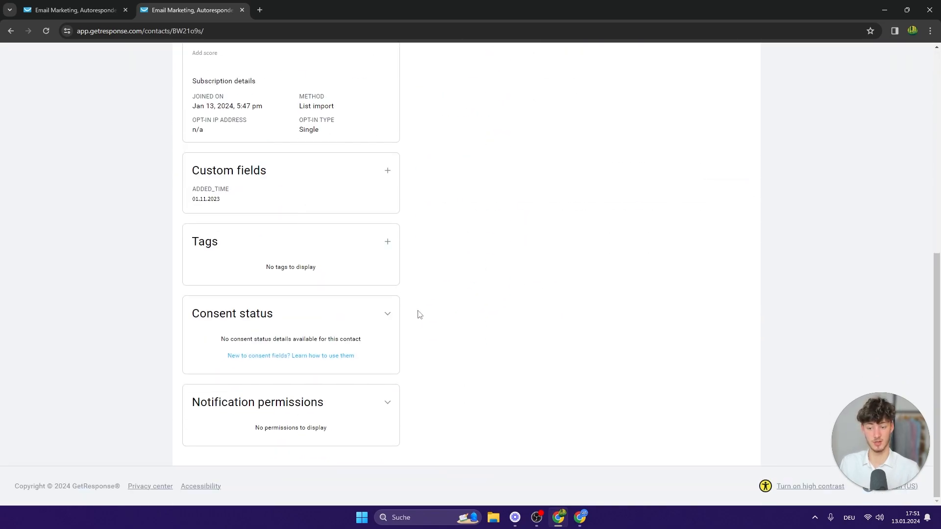
Assign the existing Ecommerce tag to the contact.
{"action": "left_click", "coordinate": [387, 242]}
{"action": "left_click", "coordinate": [390, 271]}
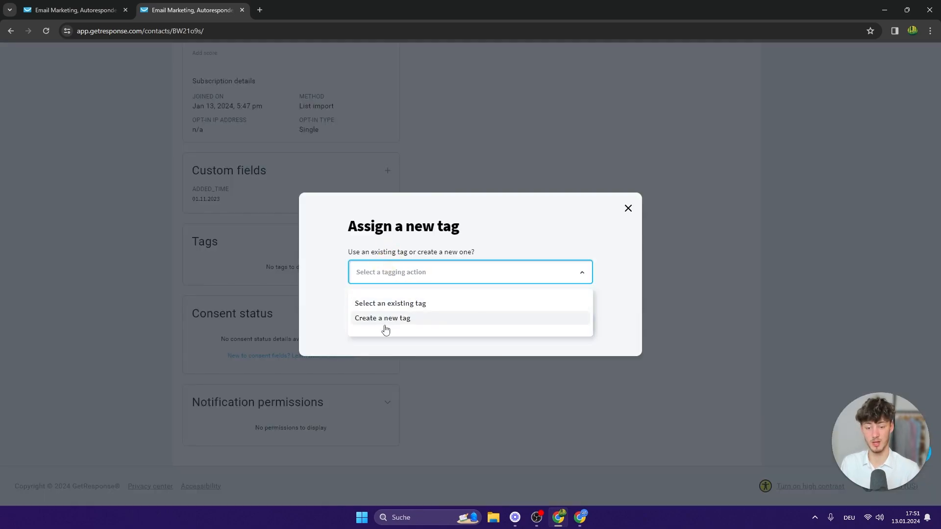
{"action": "left_click", "coordinate": [392, 303]}
{"action": "left_click", "coordinate": [398, 293]}
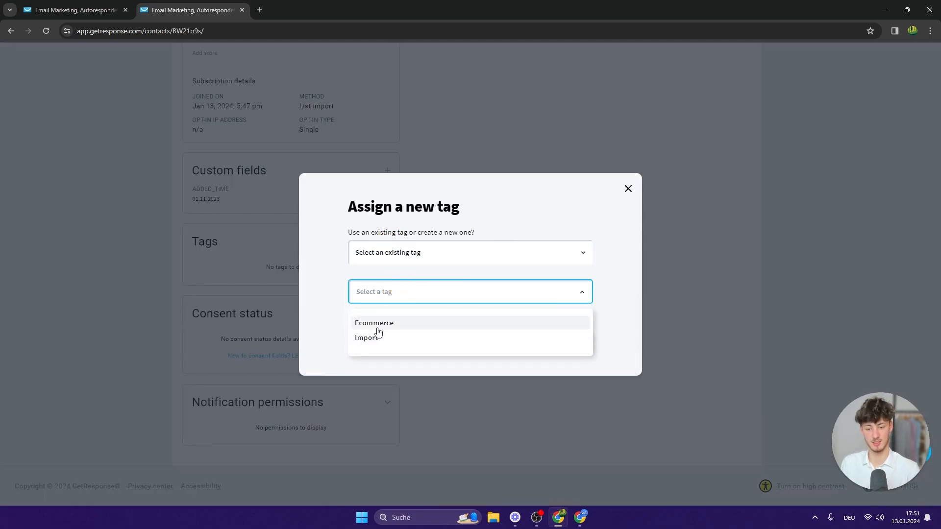
{"action": "left_click", "coordinate": [371, 337]}
{"action": "left_click", "coordinate": [401, 292]}
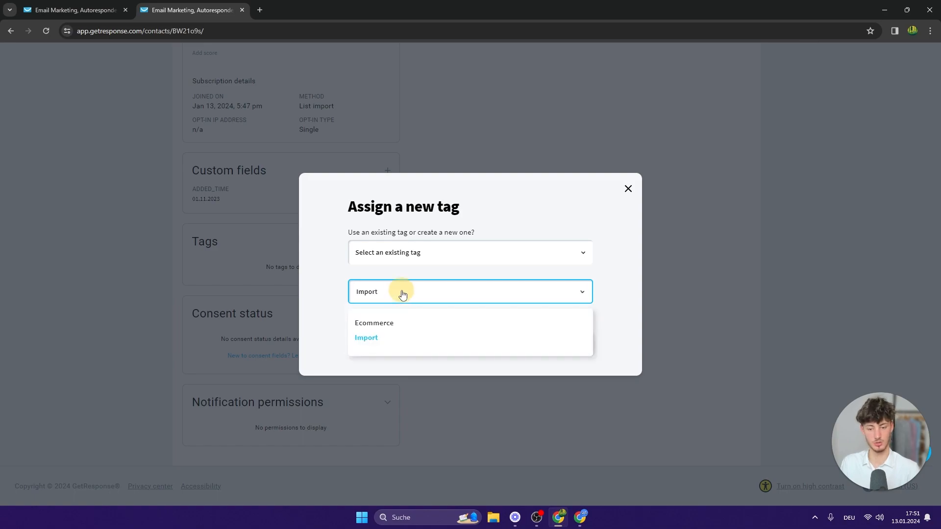
{"action": "left_click", "coordinate": [401, 324]}
{"action": "left_click", "coordinate": [564, 341]}
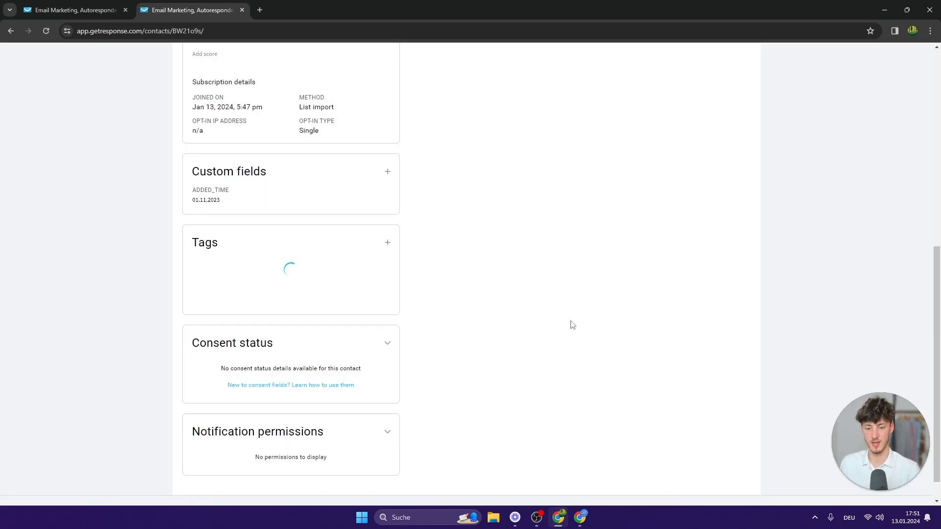
{"action": "scroll", "coordinate": [328, 323], "scroll_direction": "up", "scroll_amount": 2}
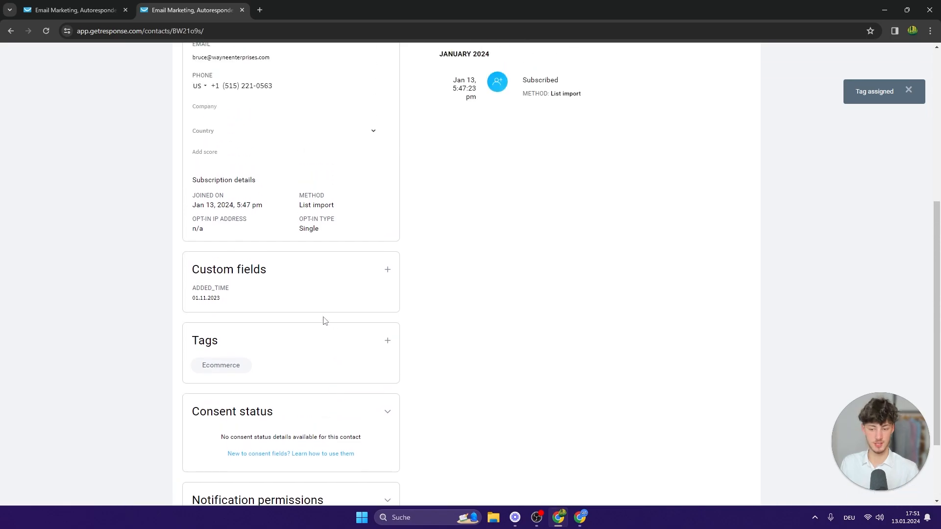
{"action": "left_click_drag", "start_coordinate": [198, 378], "coordinate": [252, 372]}
{"action": "left_click", "coordinate": [512, 351]}
{"action": "scroll", "coordinate": [511, 350], "scroll_direction": "down", "scroll_amount": 2}
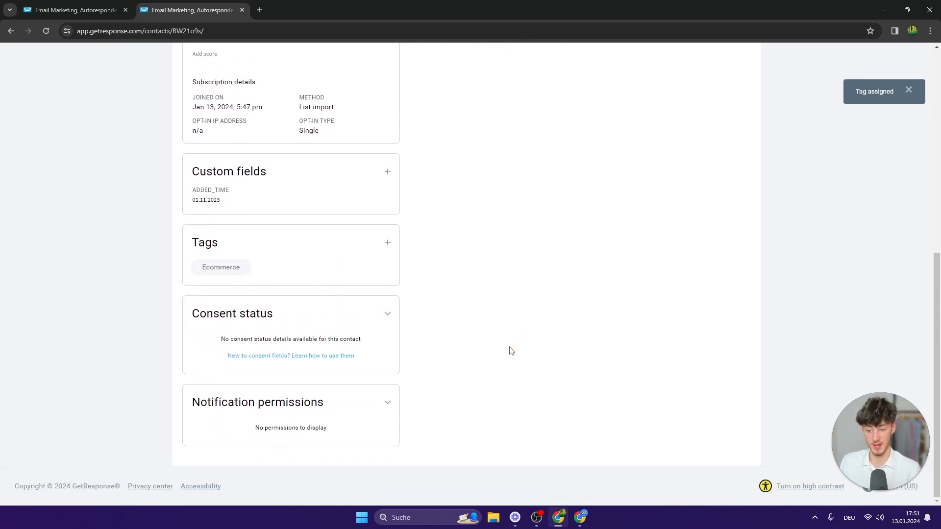
Review the contact's activity by messages, notes, ecommerce, push notifications and events.
{"action": "scroll", "coordinate": [268, 377], "scroll_direction": "up", "scroll_amount": 8}
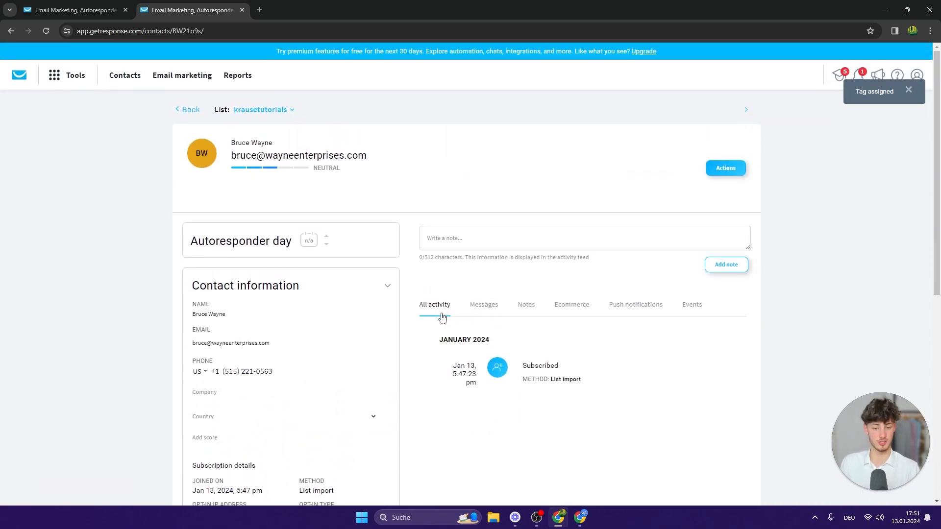
{"action": "left_click", "coordinate": [485, 307]}
{"action": "left_click", "coordinate": [534, 308]}
{"action": "left_click", "coordinate": [576, 308]}
{"action": "left_click", "coordinate": [647, 316]}
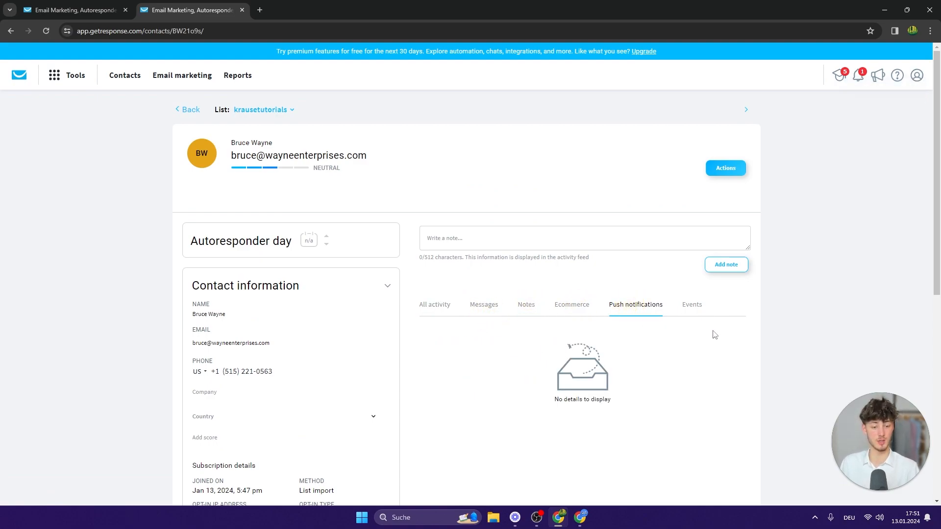
{"action": "left_click", "coordinate": [691, 312]}
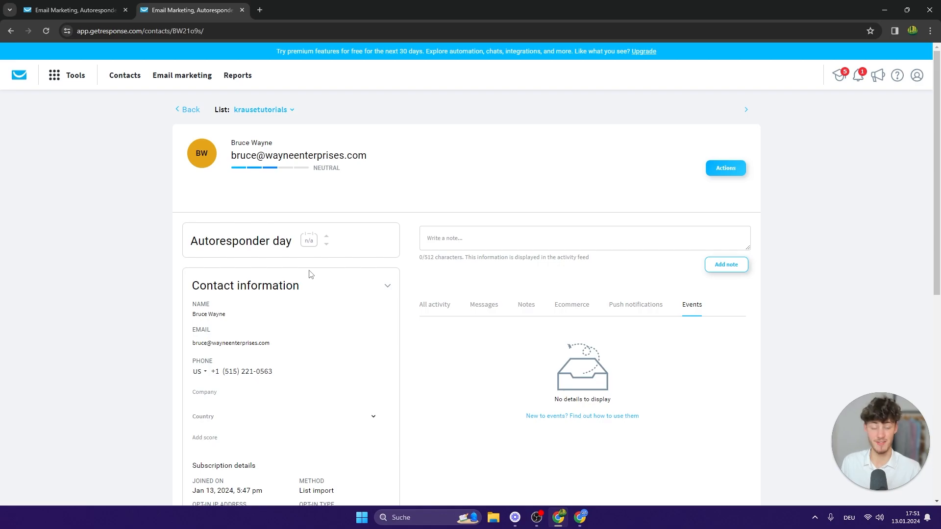
Return to the dashboard and start a new landing page in the Landing pages tool using a ready-made template.
{"action": "left_click", "coordinate": [19, 75]}
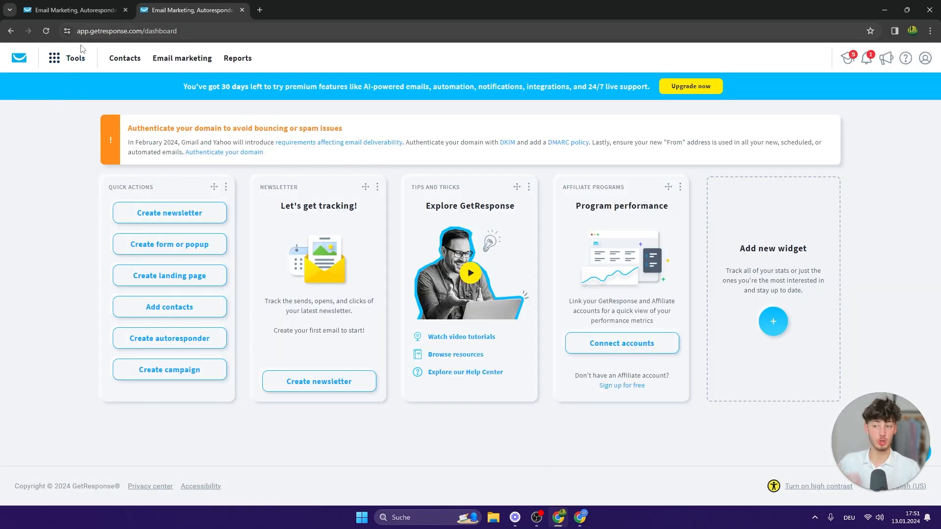
{"action": "left_click", "coordinate": [72, 57]}
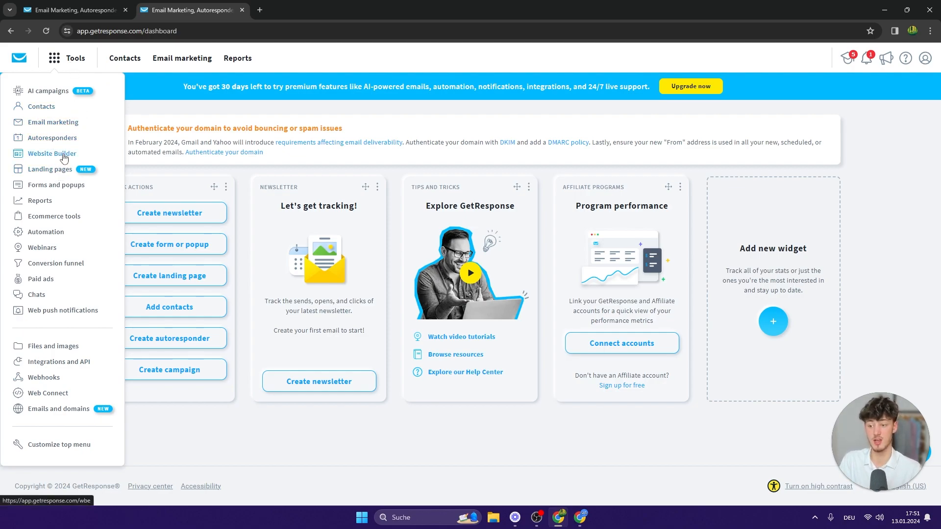
{"action": "left_click", "coordinate": [54, 176]}
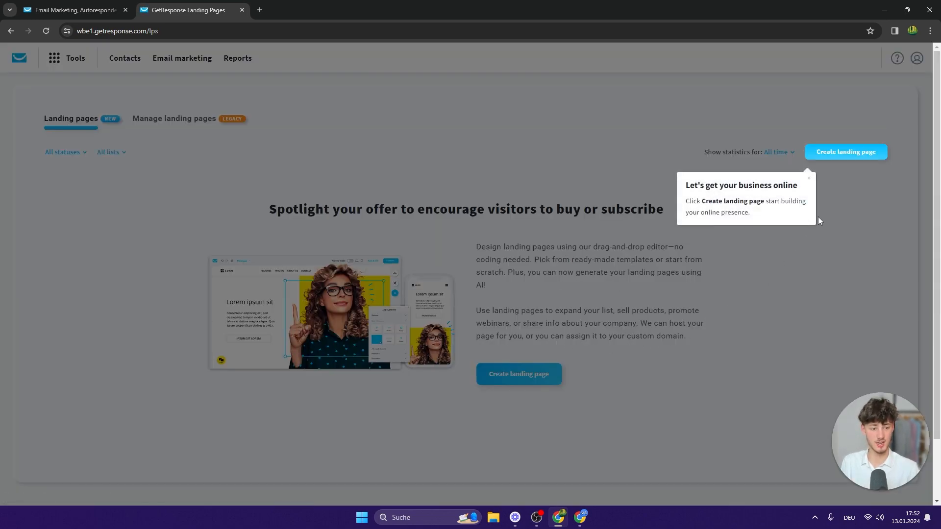
{"action": "left_click", "coordinate": [825, 156]}
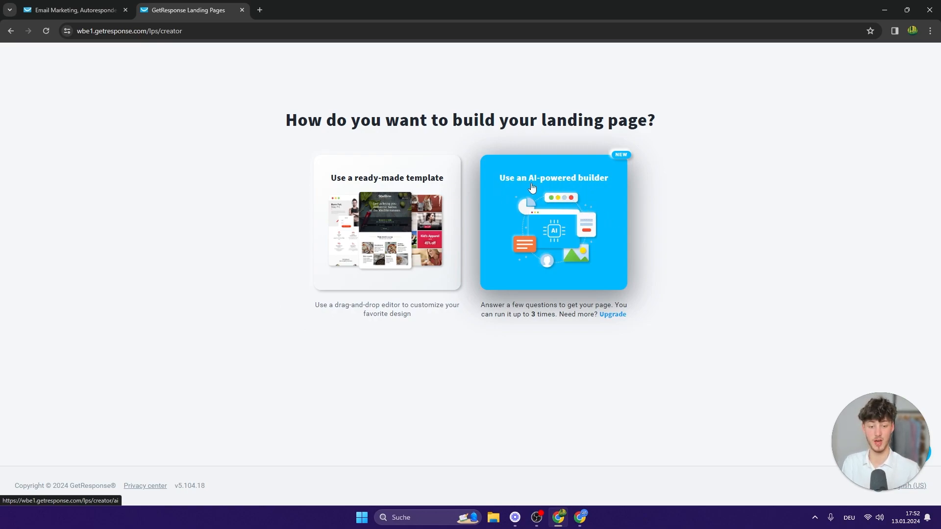
{"action": "left_click", "coordinate": [369, 187]}
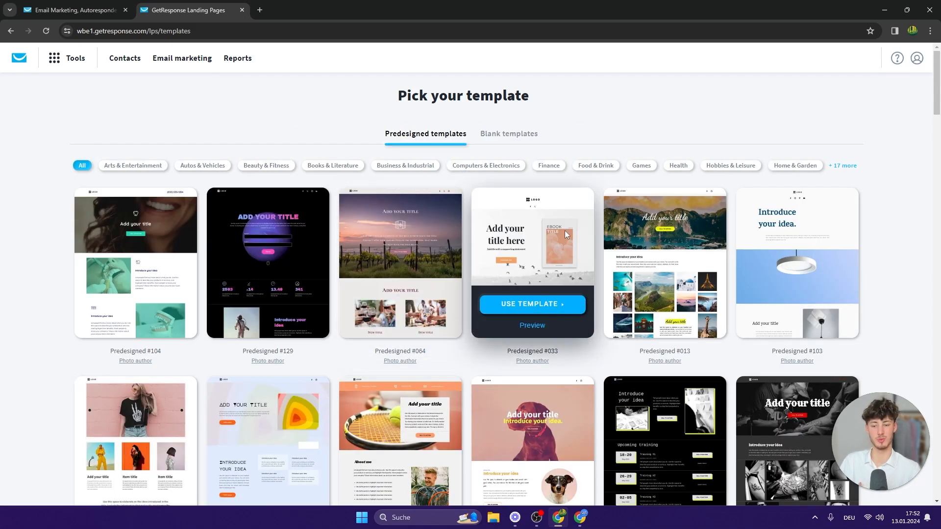
Browse the predesigned templates and use Predesigned #129 for the landing page.
{"action": "scroll", "coordinate": [436, 206], "scroll_direction": "down", "scroll_amount": 10}
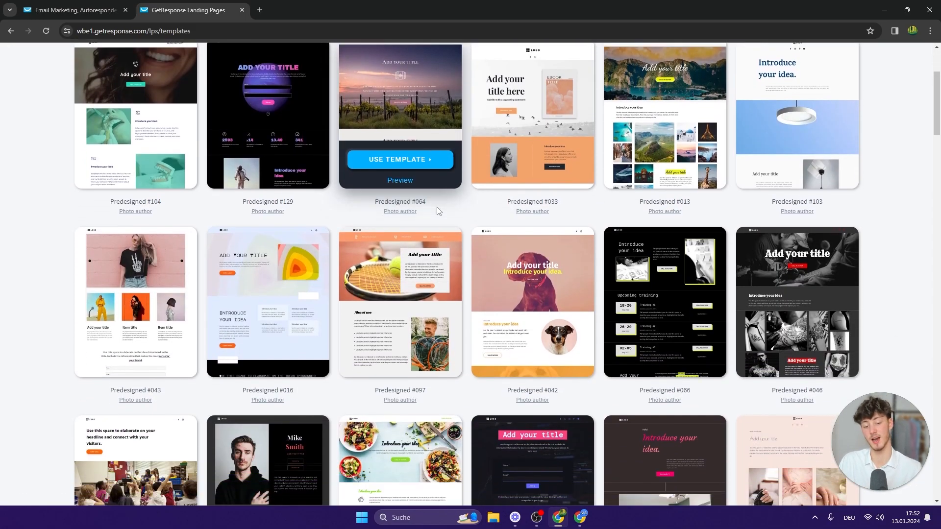
{"action": "scroll", "coordinate": [862, 294], "scroll_direction": "down", "scroll_amount": 15}
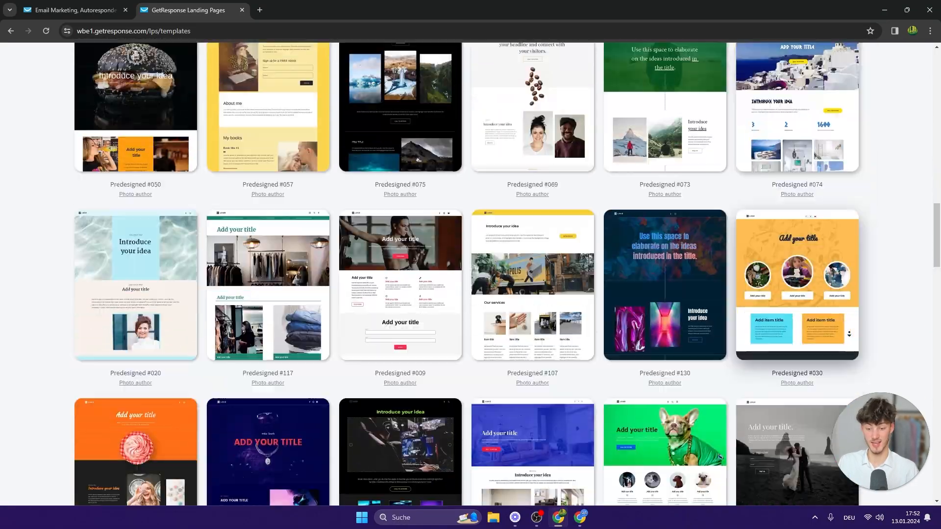
{"action": "mouse_move", "coordinate": [532, 240]}
{"action": "scroll", "coordinate": [524, 331], "scroll_direction": "down", "scroll_amount": 12}
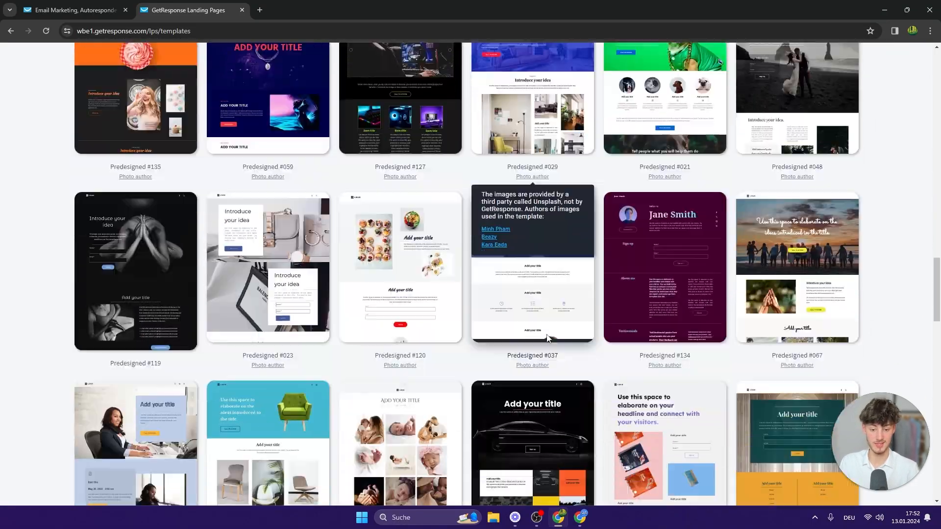
{"action": "scroll", "coordinate": [609, 391], "scroll_direction": "up", "scroll_amount": 20}
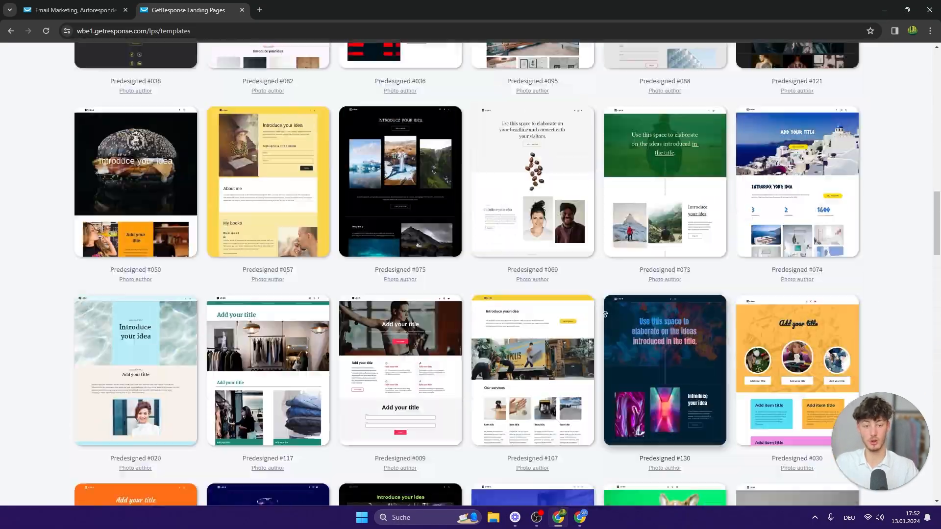
{"action": "scroll", "coordinate": [474, 322], "scroll_direction": "down", "scroll_amount": 3}
{"action": "scroll", "coordinate": [474, 322], "scroll_direction": "up", "scroll_amount": 3}
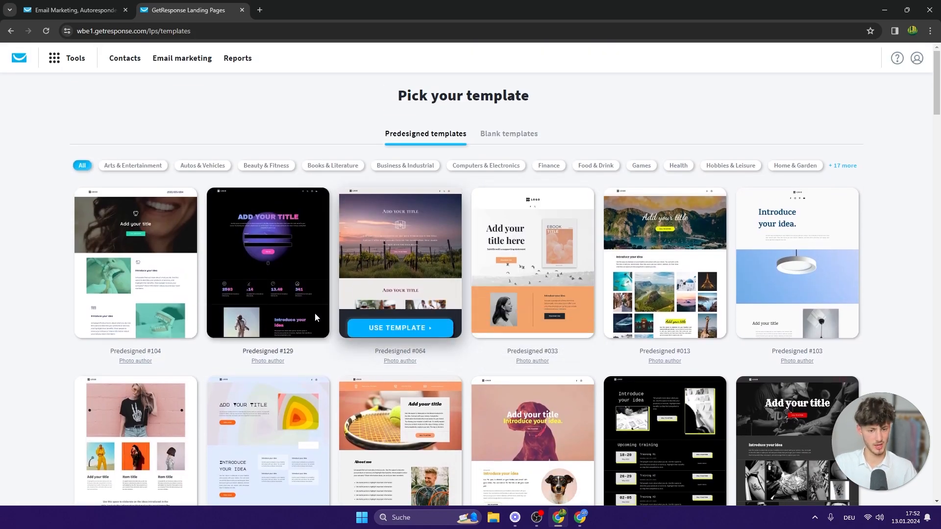
{"action": "left_click", "coordinate": [283, 306]}
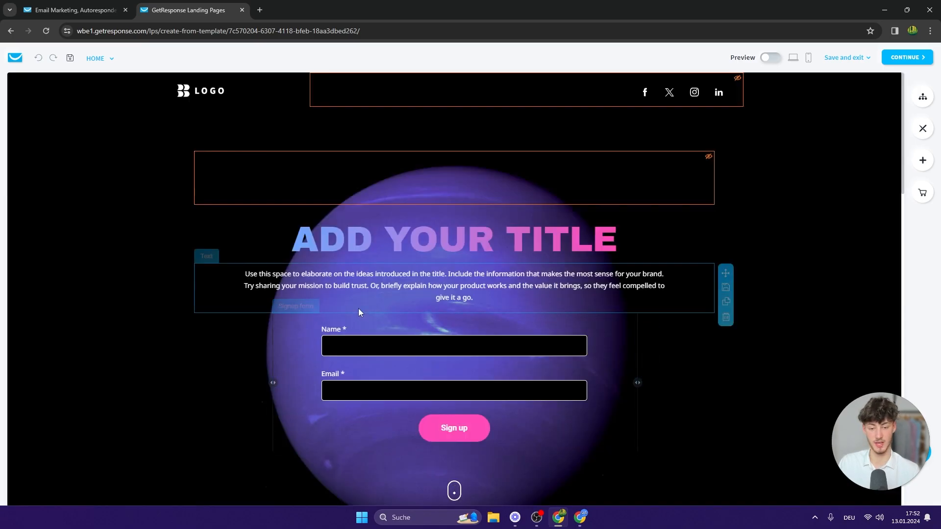
Replace the landing page's main title with "Get your FREE Shopify TRAINING!".
{"action": "scroll", "coordinate": [358, 308], "scroll_direction": "down", "scroll_amount": 4}
{"action": "scroll", "coordinate": [343, 289], "scroll_direction": "up", "scroll_amount": 4}
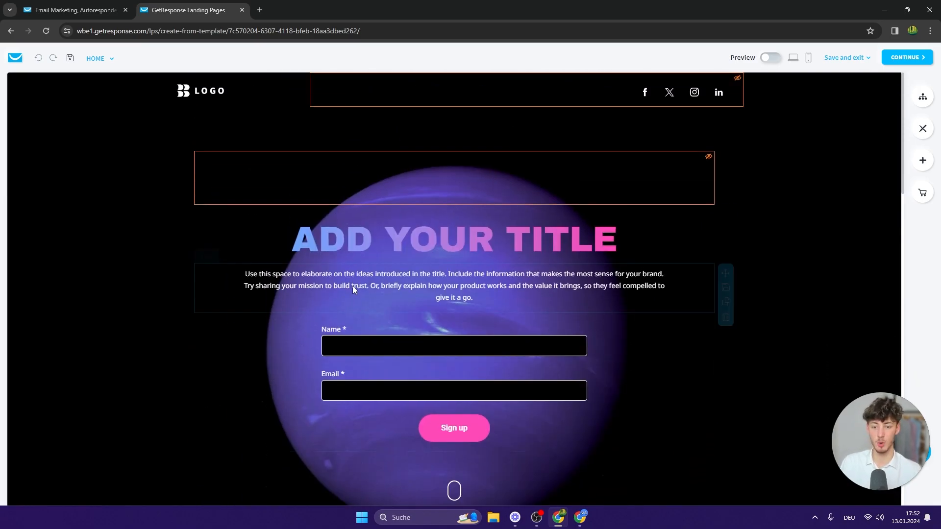
{"action": "triple_click", "coordinate": [359, 233]}
{"action": "left_click", "coordinate": [469, 223]}
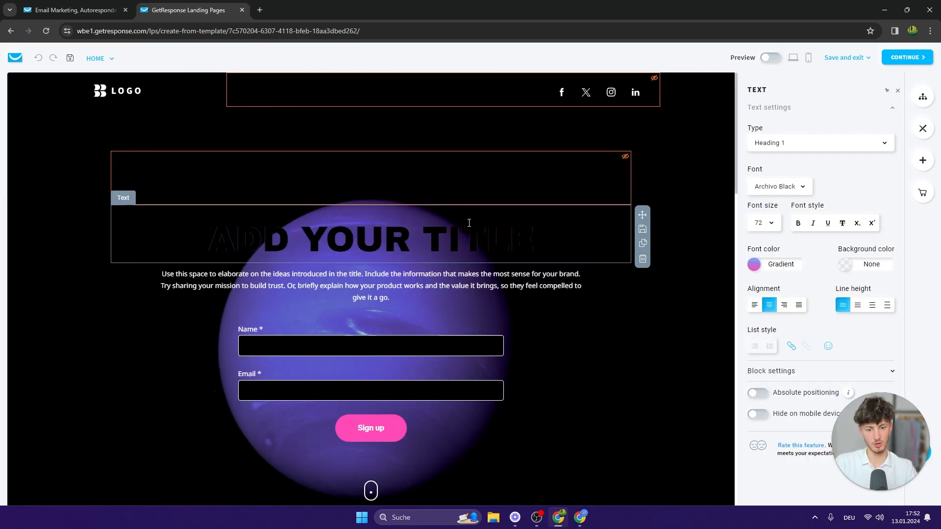
{"action": "left_click", "coordinate": [490, 311]}
{"action": "left_click", "coordinate": [365, 220]}
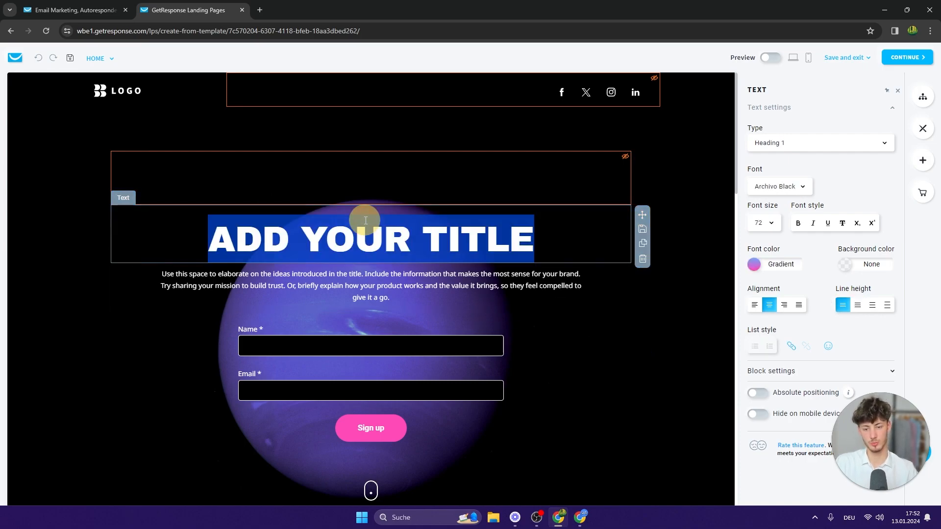
{"action": "key", "text": "BackSpace"}
{"action": "type", "text": "Get "}
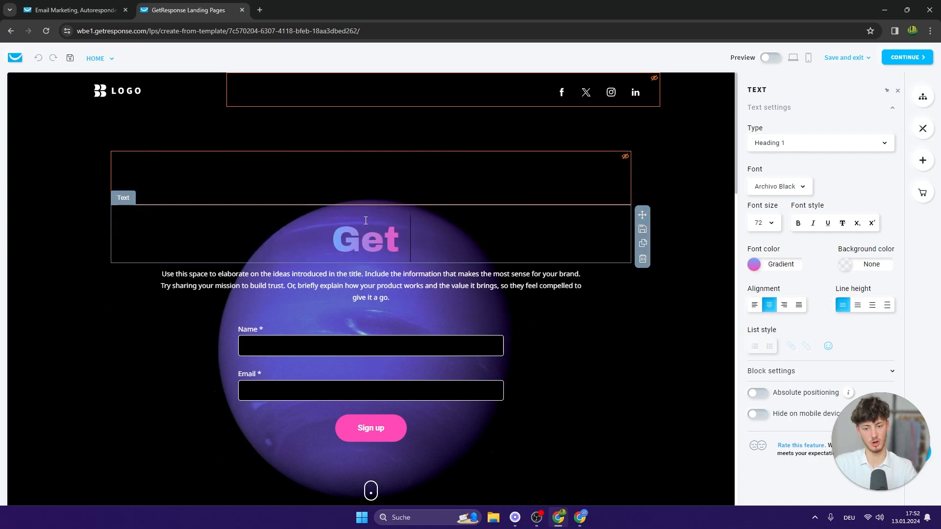
{"action": "type", "text": "your FREE"}
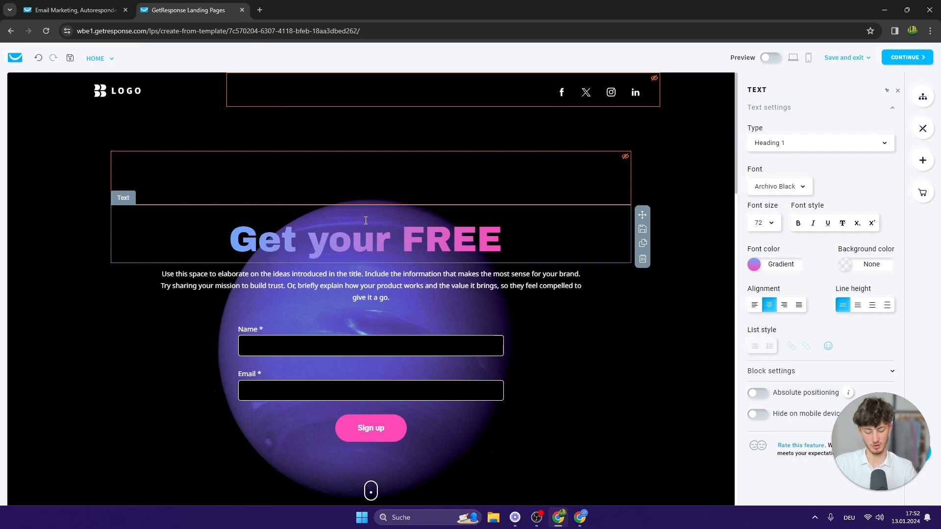
{"action": "type", "text": " Shopify TRAINING!"}
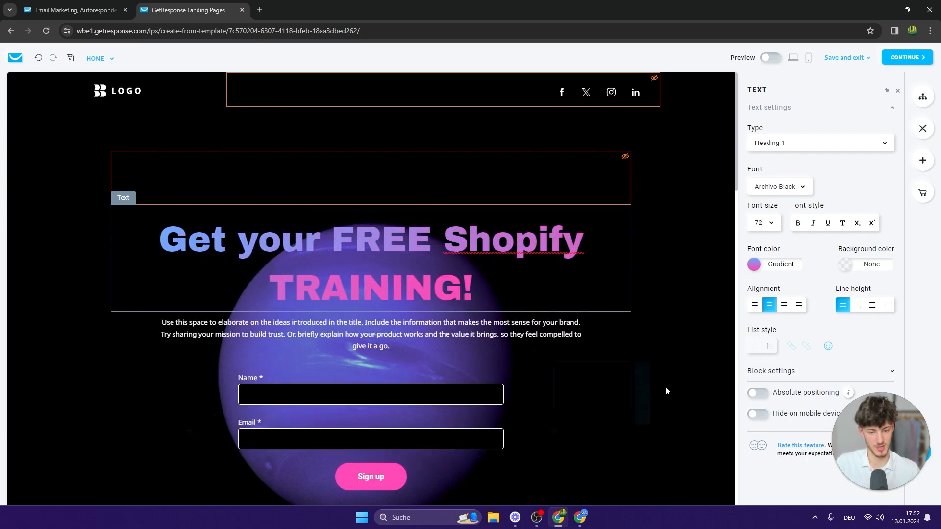
{"action": "left_click", "coordinate": [666, 388]}
Open the signup form's settings and expand its Fields section.
{"action": "scroll", "coordinate": [247, 333], "scroll_direction": "down", "scroll_amount": 1}
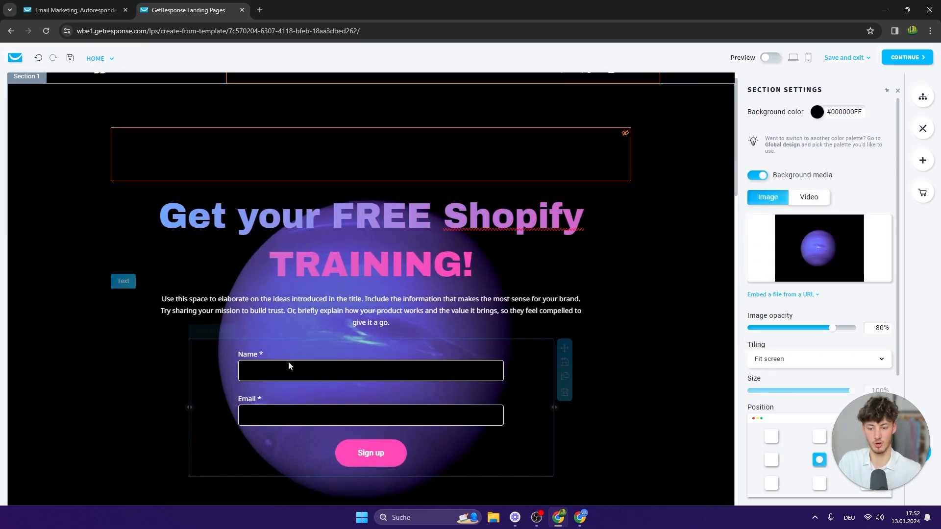
{"action": "left_click", "coordinate": [230, 329]}
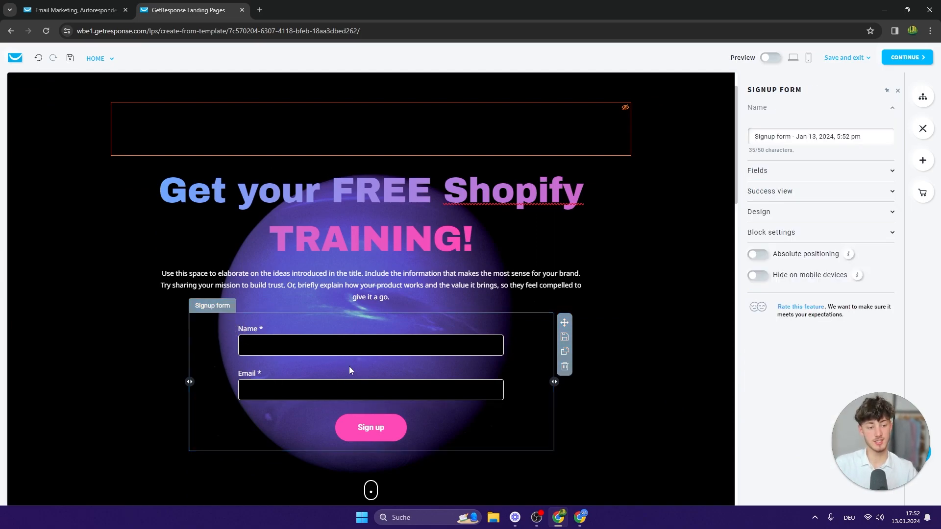
{"action": "left_click_drag", "start_coordinate": [886, 408], "coordinate": [58, 440]}
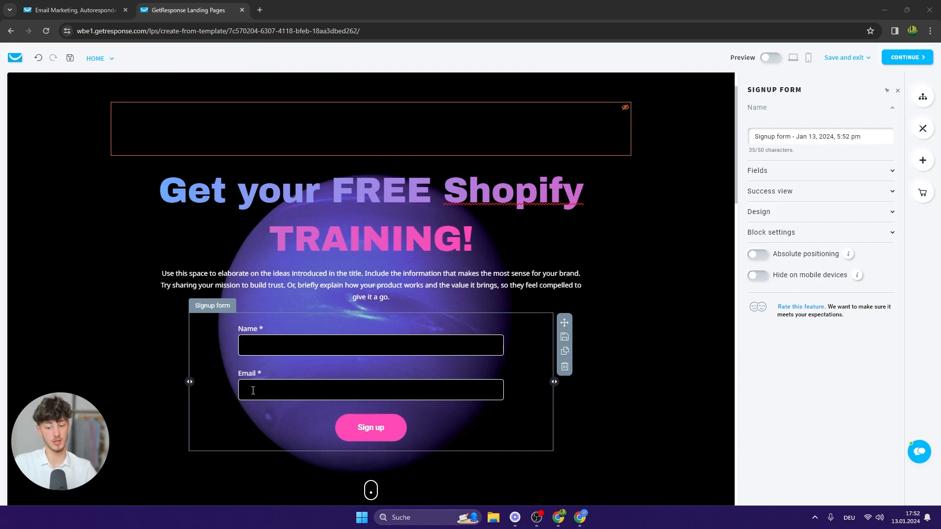
{"action": "left_click", "coordinate": [892, 171]}
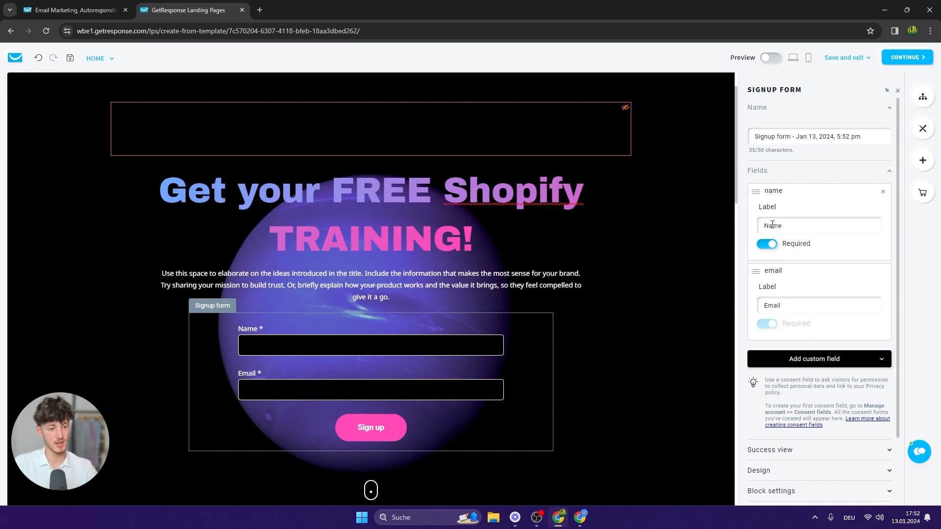
Add a birthdate custom field to the signup form below the email field.
{"action": "left_click", "coordinate": [843, 370]}
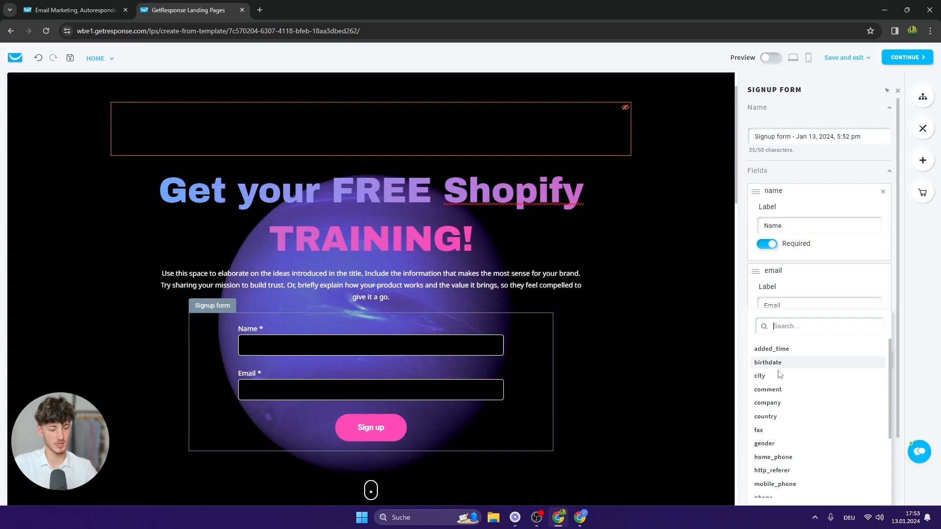
{"action": "left_click", "coordinate": [775, 368]}
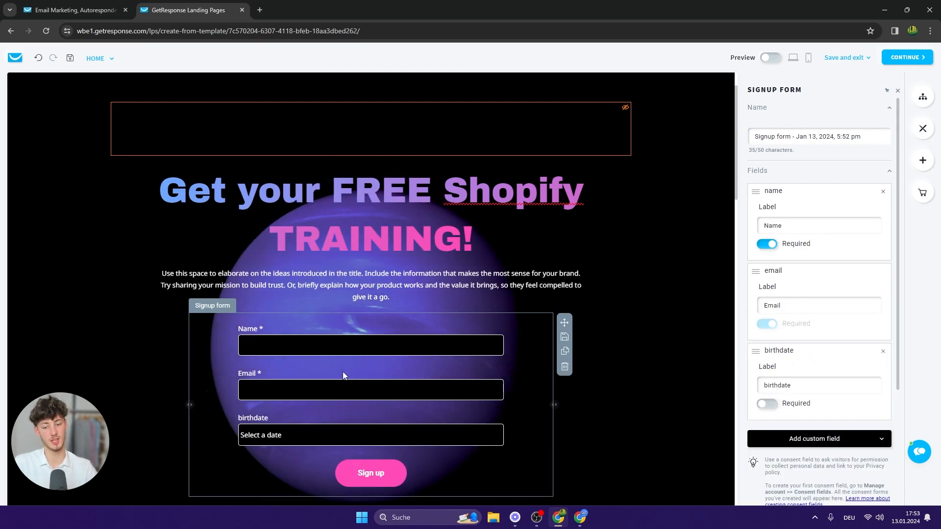
{"action": "scroll", "coordinate": [411, 401], "scroll_direction": "down", "scroll_amount": 1}
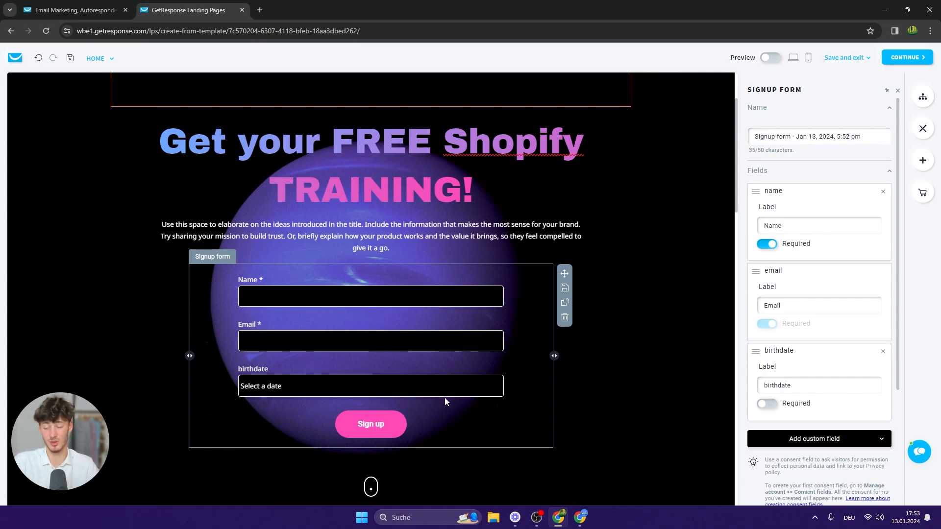
{"action": "scroll", "coordinate": [466, 366], "scroll_direction": "down", "scroll_amount": 2}
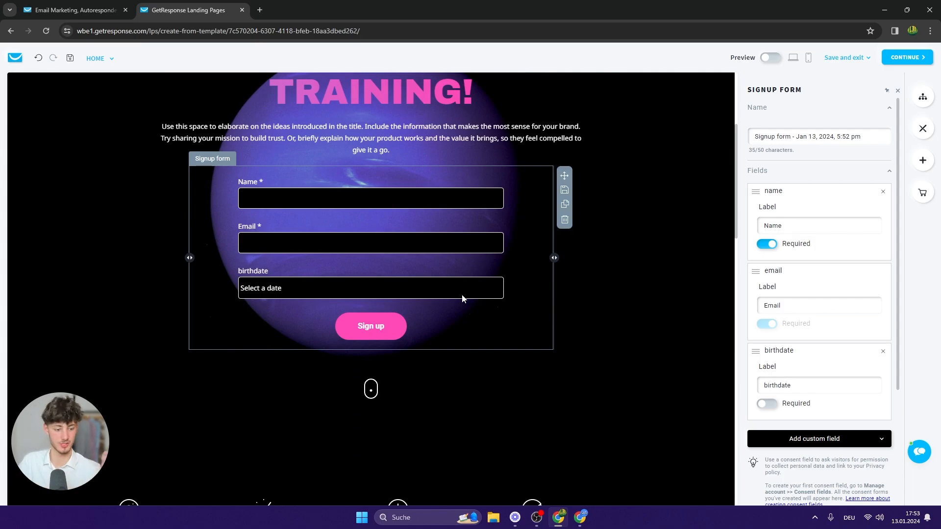
{"action": "scroll", "coordinate": [865, 254], "scroll_direction": "down", "scroll_amount": 1}
{"action": "scroll", "coordinate": [857, 256], "scroll_direction": "up", "scroll_amount": 1}
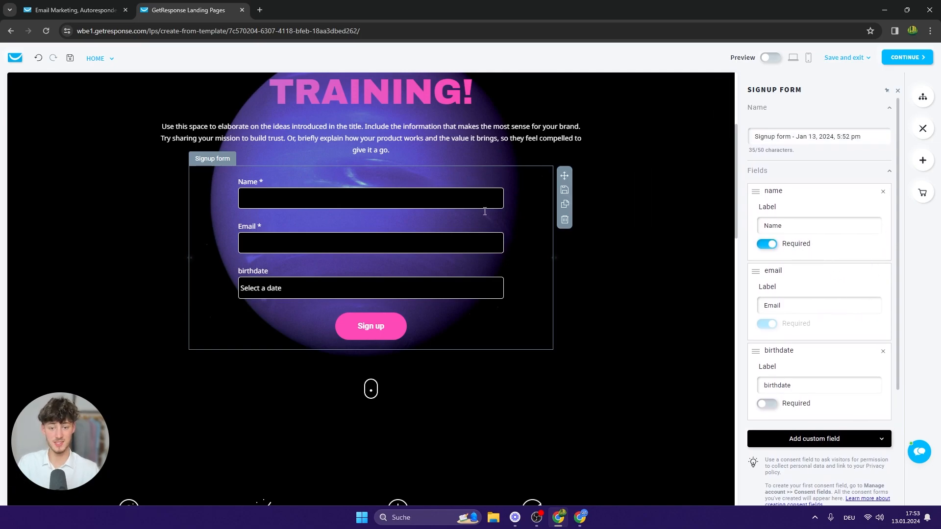
{"action": "scroll", "coordinate": [552, 219], "scroll_direction": "up", "scroll_amount": 1}
{"action": "scroll", "coordinate": [552, 219], "scroll_direction": "up", "scroll_amount": 2}
Examine the text settings of the "13.49" heading in the statistics section, including its font color, size and alignment options.
{"action": "left_click", "coordinate": [413, 224]}
{"action": "left_click", "coordinate": [558, 296]}
{"action": "scroll", "coordinate": [548, 285], "scroll_direction": "down", "scroll_amount": 3}
{"action": "left_click", "coordinate": [548, 285]}
{"action": "scroll", "coordinate": [545, 300], "scroll_direction": "down", "scroll_amount": 6}
{"action": "left_click", "coordinate": [435, 303]}
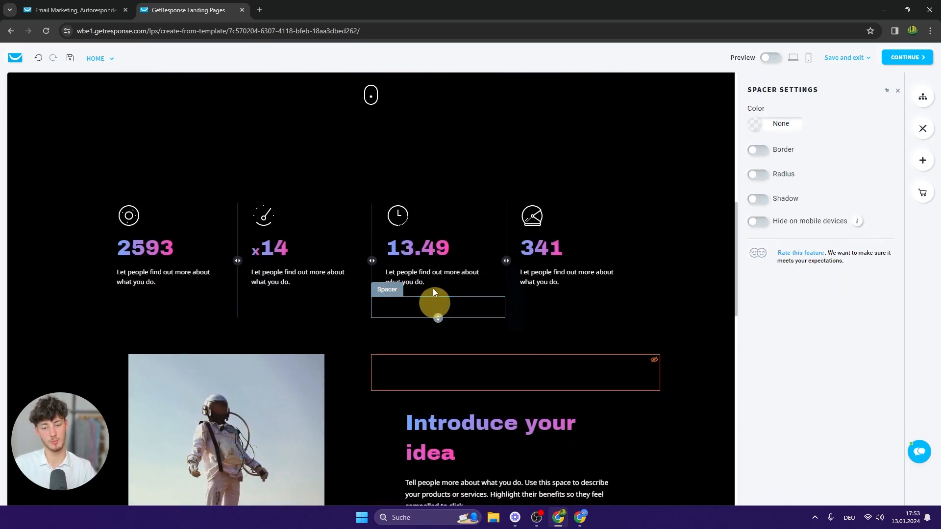
{"action": "left_click", "coordinate": [331, 231]}
{"action": "left_click", "coordinate": [460, 215]}
{"action": "left_click", "coordinate": [438, 258]}
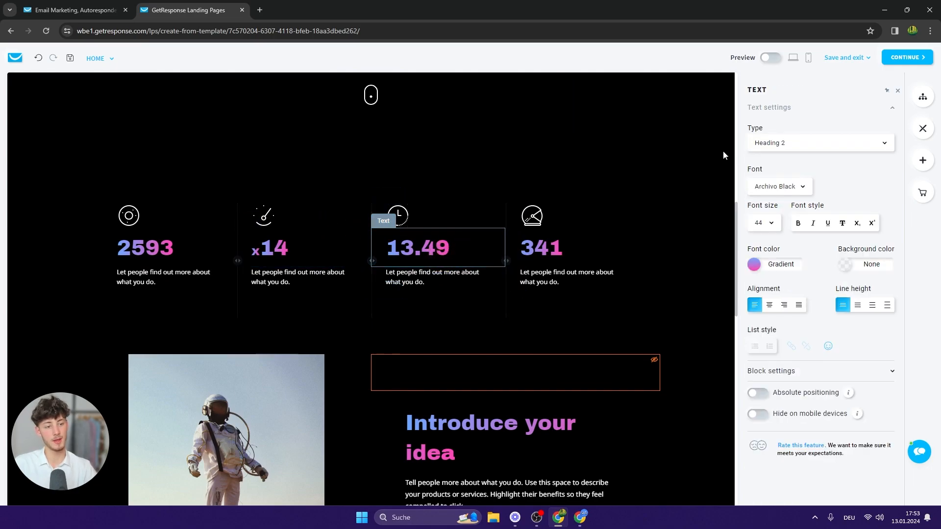
{"action": "left_click_drag", "start_coordinate": [745, 129], "coordinate": [790, 131]}
{"action": "left_click", "coordinate": [755, 265]}
{"action": "left_click_drag", "start_coordinate": [686, 373], "coordinate": [736, 345]}
{"action": "left_click", "coordinate": [769, 223]}
{"action": "left_click", "coordinate": [801, 228]}
{"action": "left_click", "coordinate": [769, 305]}
{"action": "left_click", "coordinate": [754, 305]}
Look over the "Introduce your idea" section and view the list of pages that belong to the landing page.
{"action": "scroll", "coordinate": [548, 287], "scroll_direction": "down", "scroll_amount": 6}
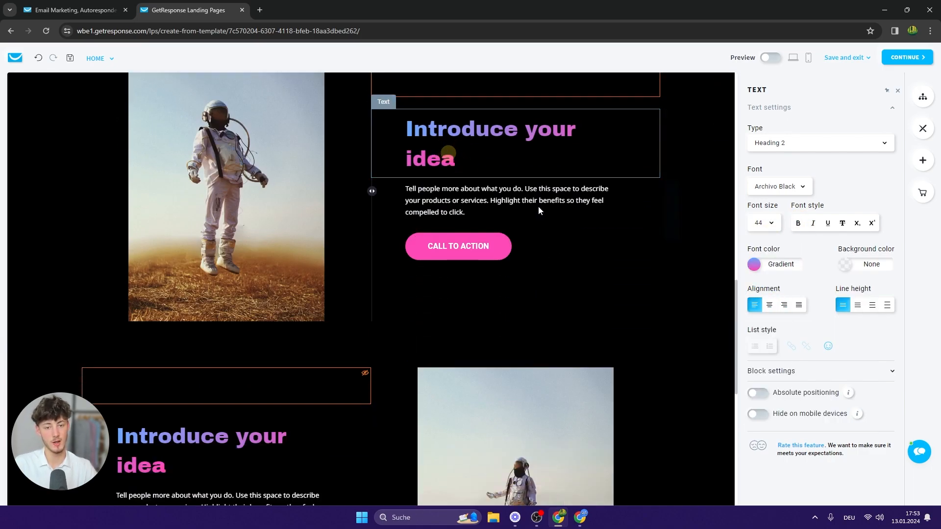
{"action": "scroll", "coordinate": [590, 234], "scroll_direction": "up", "scroll_amount": 8}
{"action": "left_click", "coordinate": [898, 91]}
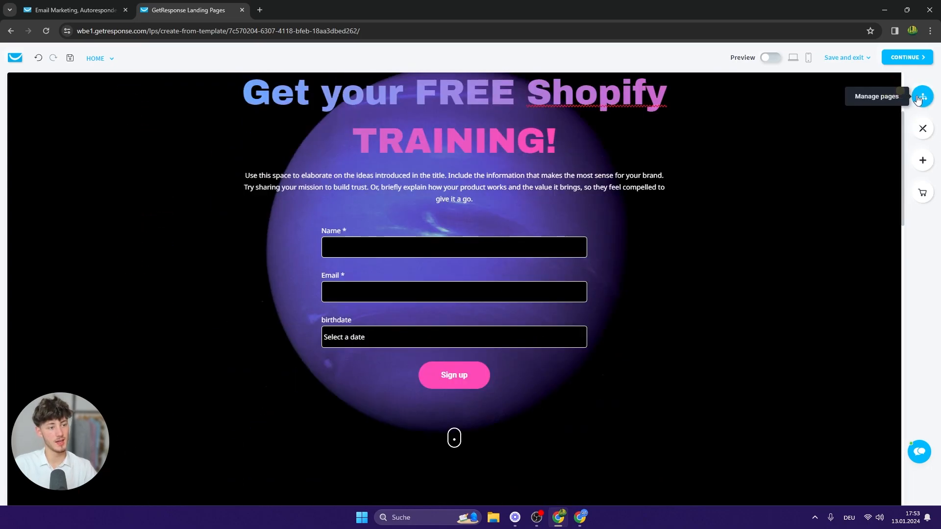
{"action": "left_click", "coordinate": [923, 97]}
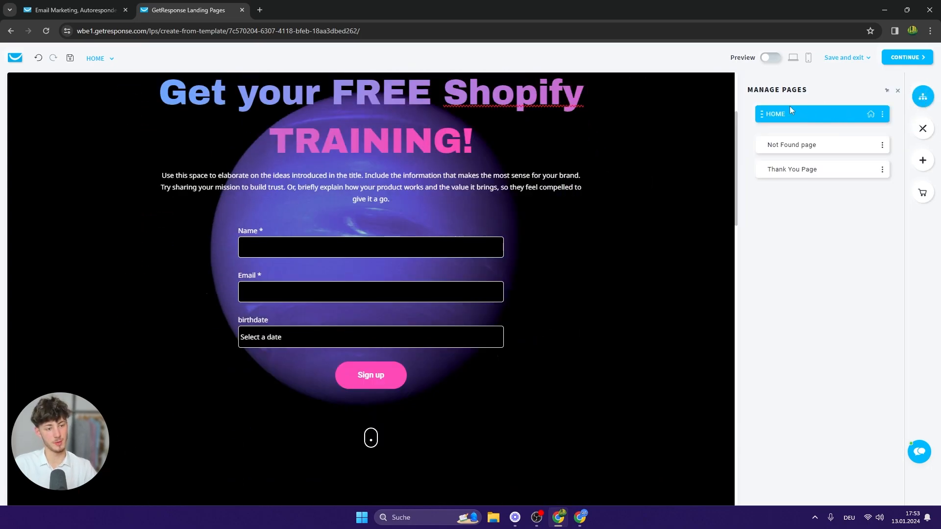
Change the light blue color in the landing page's global color palette to #035DE3FF.
{"action": "left_click", "coordinate": [930, 128]}
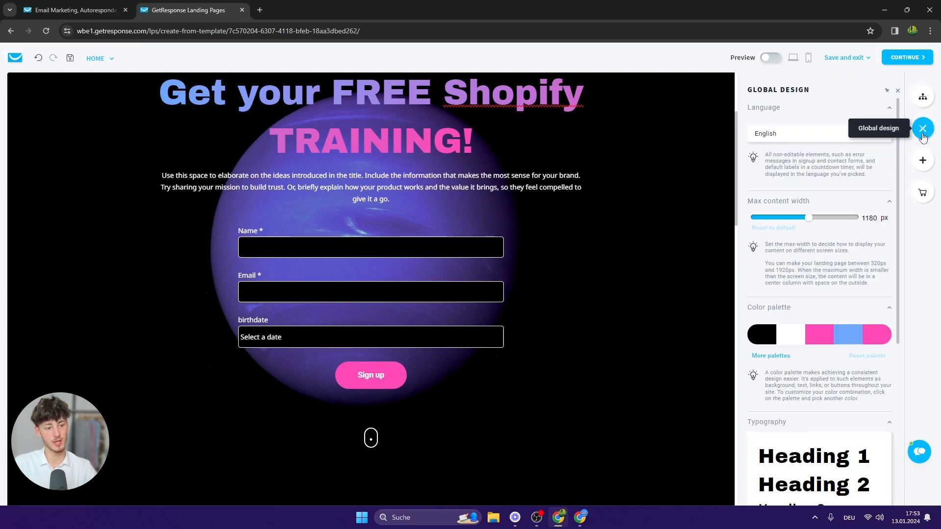
{"action": "scroll", "coordinate": [538, 206], "scroll_direction": "up", "scroll_amount": 3}
{"action": "scroll", "coordinate": [564, 226], "scroll_direction": "down", "scroll_amount": 1}
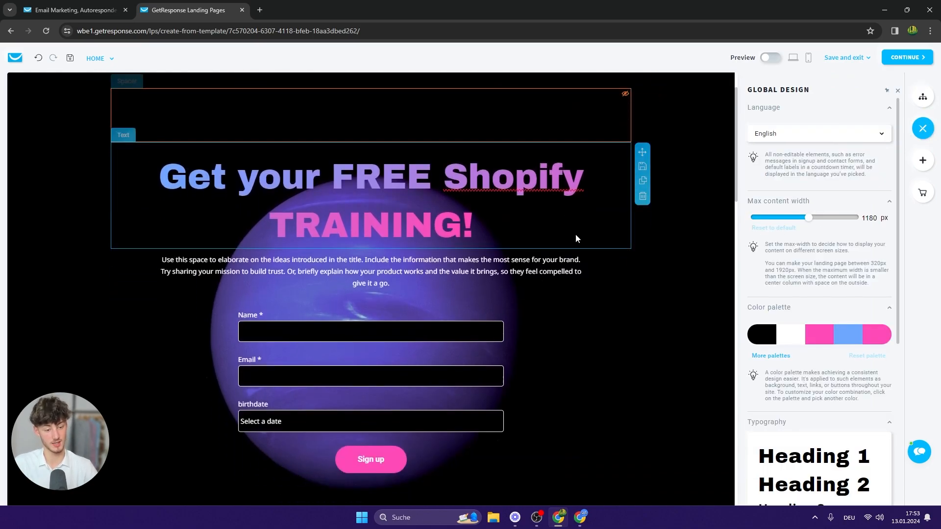
{"action": "scroll", "coordinate": [529, 294], "scroll_direction": "up", "scroll_amount": 1}
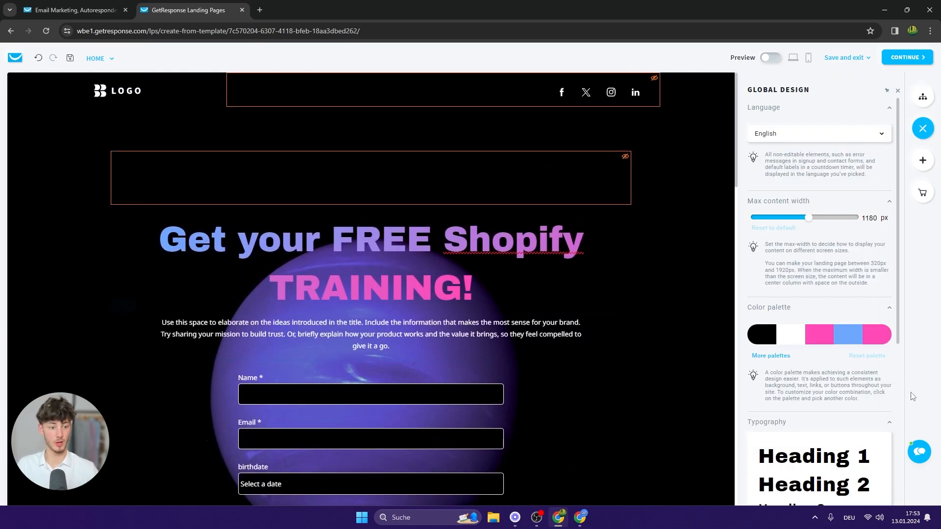
{"action": "left_click", "coordinate": [859, 336]}
{"action": "left_click", "coordinate": [855, 175]}
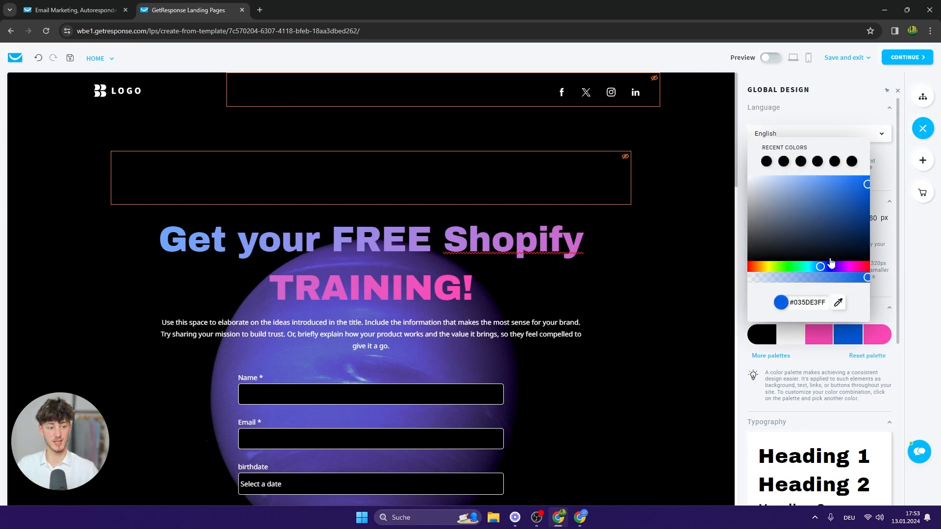
Add a Timer element to the landing page between the description text and the signup form.
{"action": "left_click", "coordinate": [923, 160]}
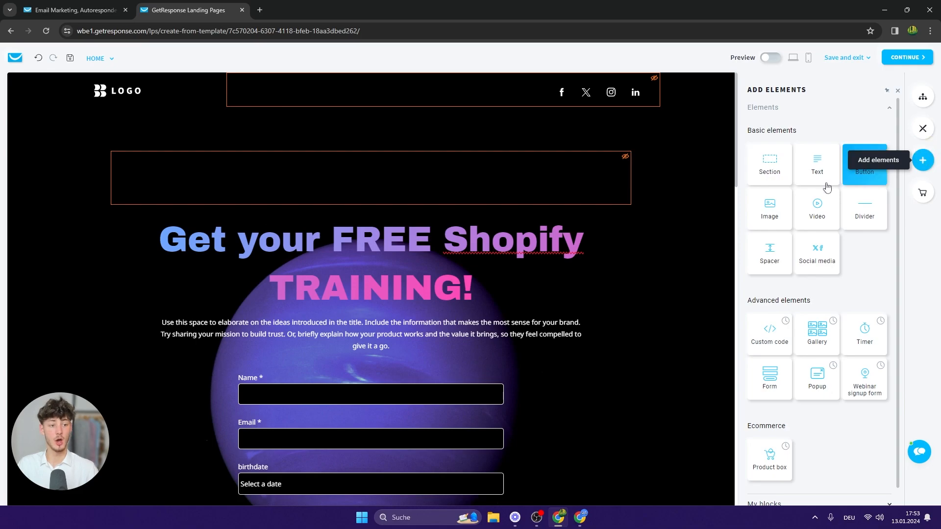
{"action": "scroll", "coordinate": [567, 254], "scroll_direction": "down", "scroll_amount": 7}
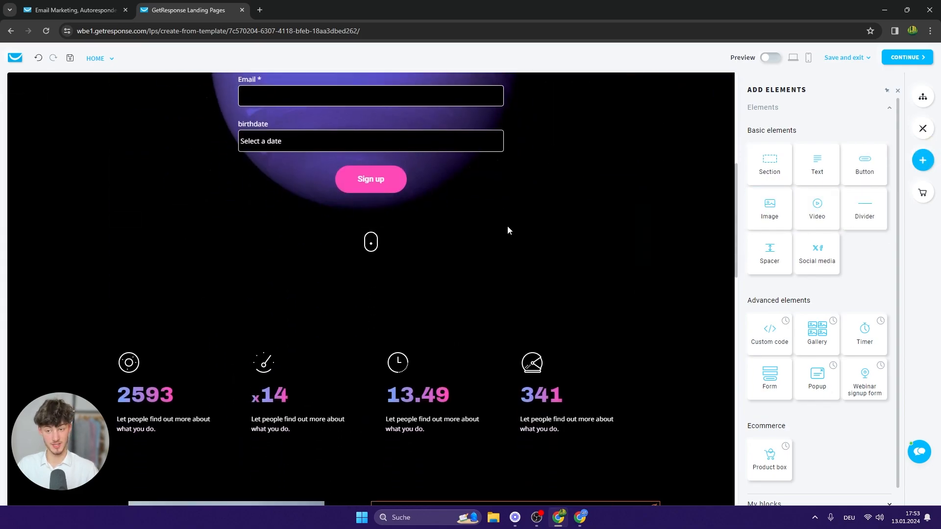
{"action": "scroll", "coordinate": [570, 218], "scroll_direction": "up", "scroll_amount": 7}
{"action": "scroll", "coordinate": [622, 264], "scroll_direction": "down", "scroll_amount": 4}
{"action": "scroll", "coordinate": [623, 300], "scroll_direction": "up", "scroll_amount": 3}
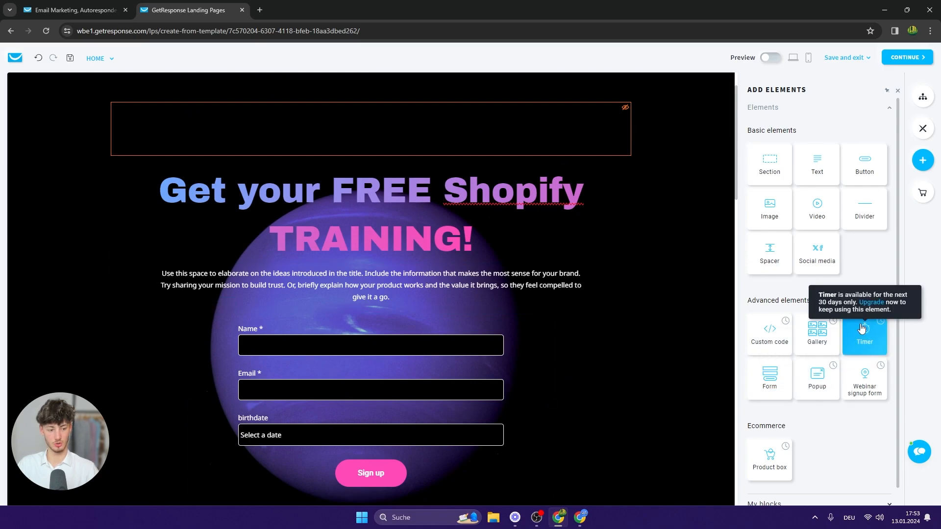
{"action": "left_click_drag", "start_coordinate": [802, 332], "coordinate": [396, 331]}
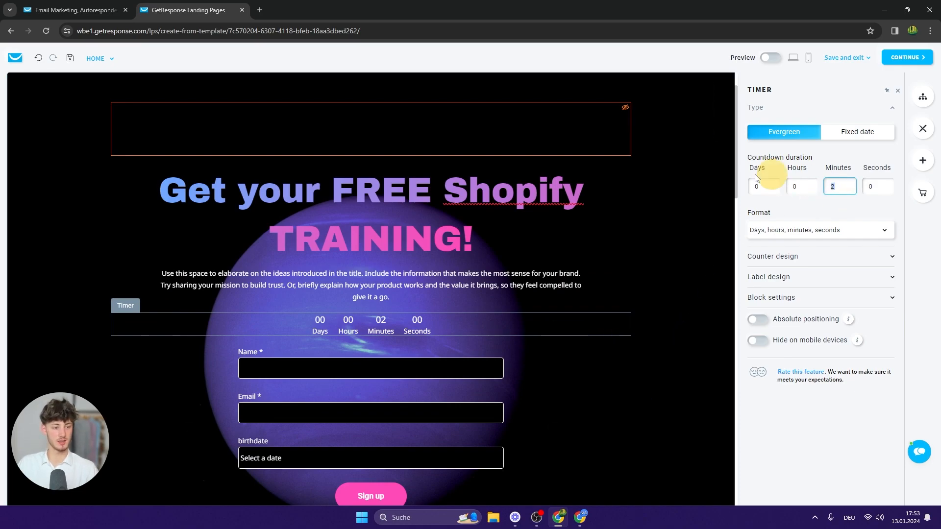
Set the evergreen timer's countdown duration to 1 hour, 10 minutes and 20 seconds.
{"action": "left_click", "coordinate": [788, 187]}
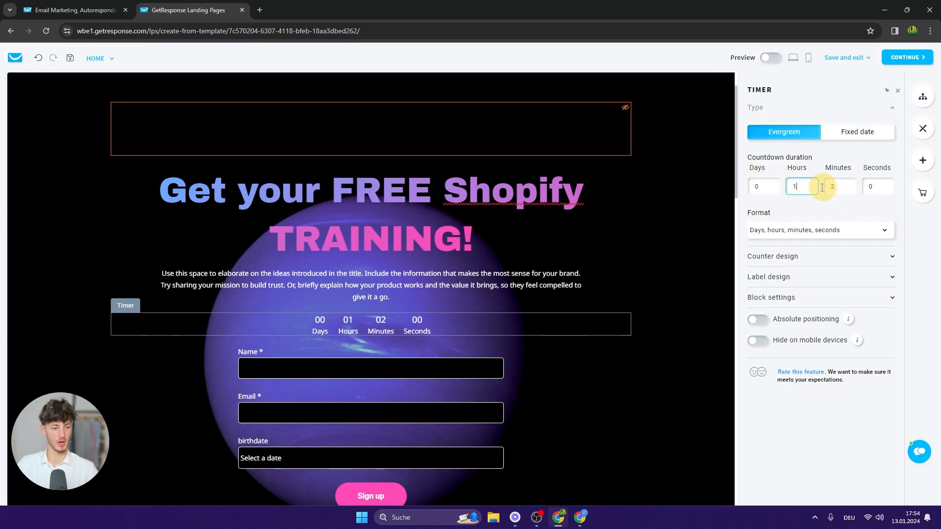
{"action": "left_click", "coordinate": [865, 187]}
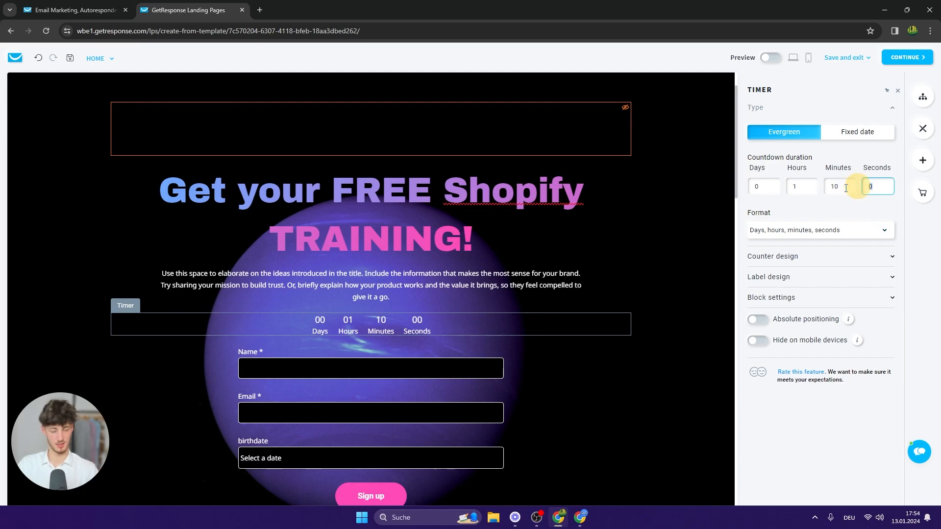
{"action": "left_click", "coordinate": [829, 209]}
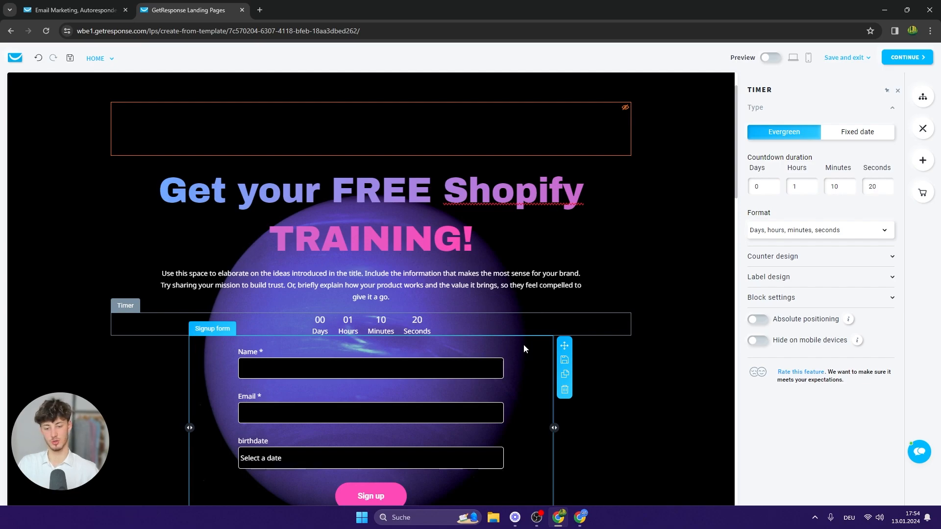
Open the signup form's Success view settings and review the options for what happens after submission.
{"action": "scroll", "coordinate": [524, 348], "scroll_direction": "down", "scroll_amount": 4}
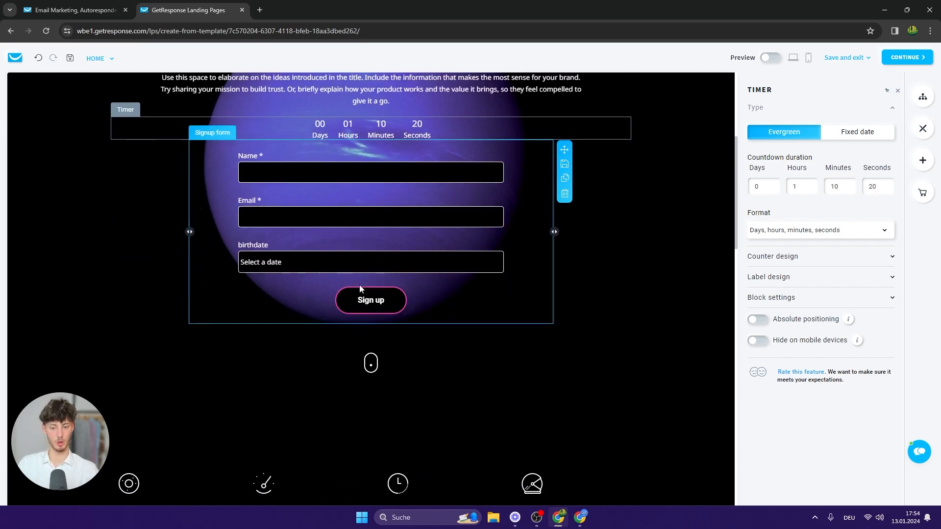
{"action": "left_click", "coordinate": [394, 301]}
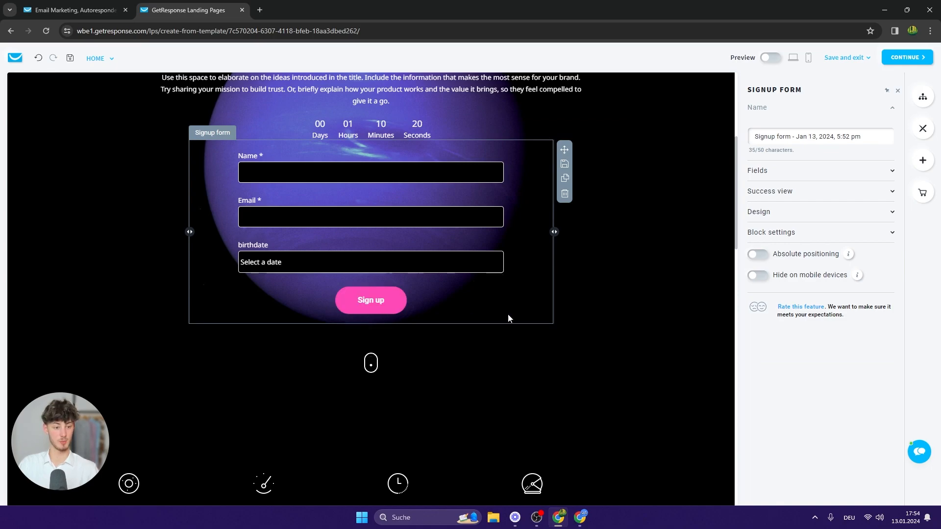
{"action": "left_click", "coordinate": [799, 200]}
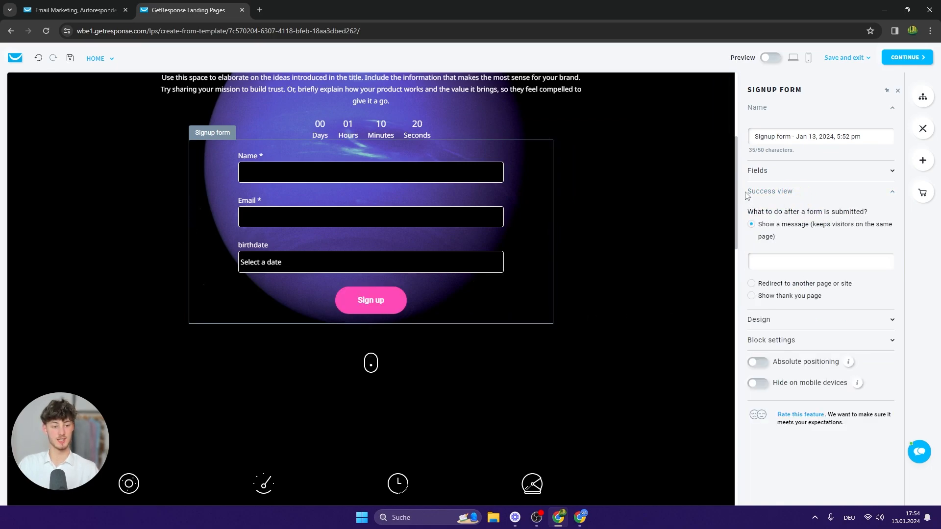
{"action": "left_click_drag", "start_coordinate": [763, 228], "coordinate": [786, 239]}
{"action": "left_click", "coordinate": [815, 232]}
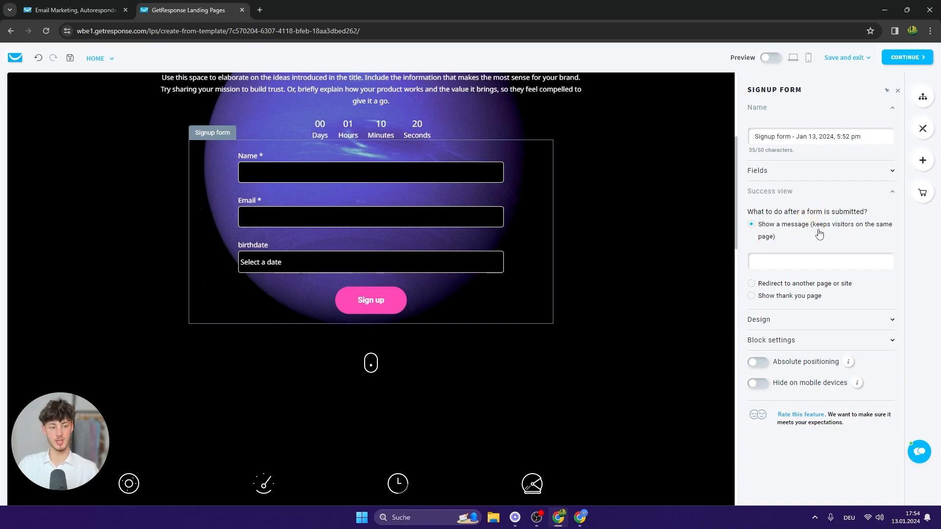
{"action": "scroll", "coordinate": [617, 204], "scroll_direction": "up", "scroll_amount": 5}
{"action": "scroll", "coordinate": [608, 343], "scroll_direction": "down", "scroll_amount": 5}
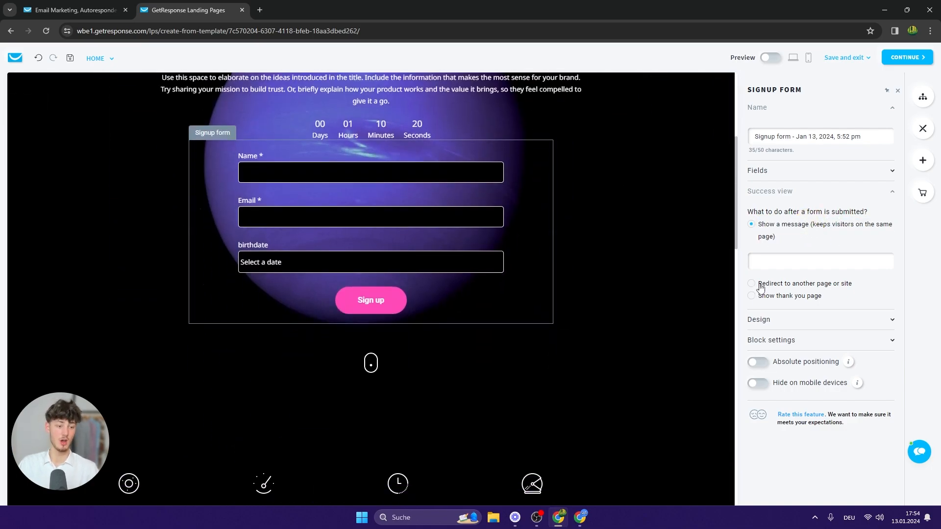
Try redirecting visitors to a landing page after the signup form is submitted, and return to the Show a message option.
{"action": "left_click", "coordinate": [768, 284]}
{"action": "left_click", "coordinate": [811, 286]}
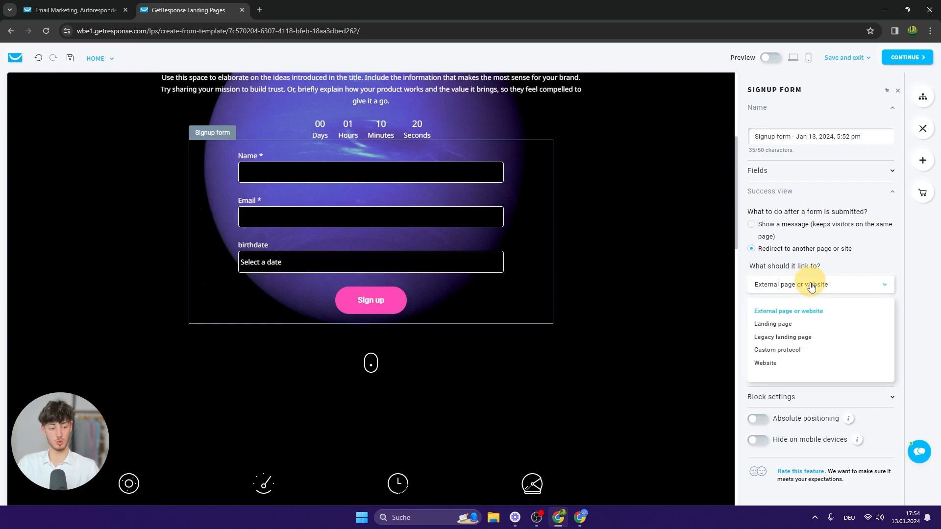
{"action": "left_click", "coordinate": [776, 328]}
{"action": "left_click", "coordinate": [792, 285]}
{"action": "left_click", "coordinate": [794, 285]}
{"action": "left_click", "coordinate": [794, 284]}
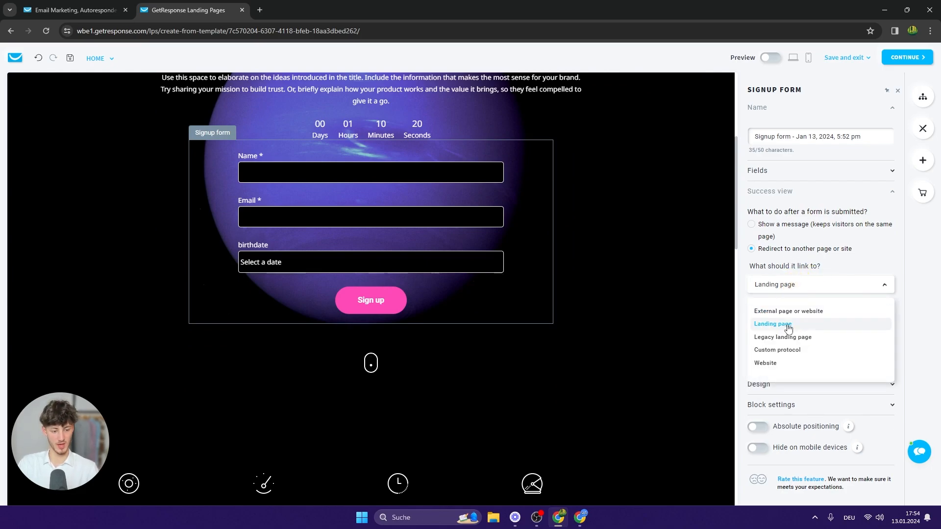
{"action": "left_click", "coordinate": [792, 324]}
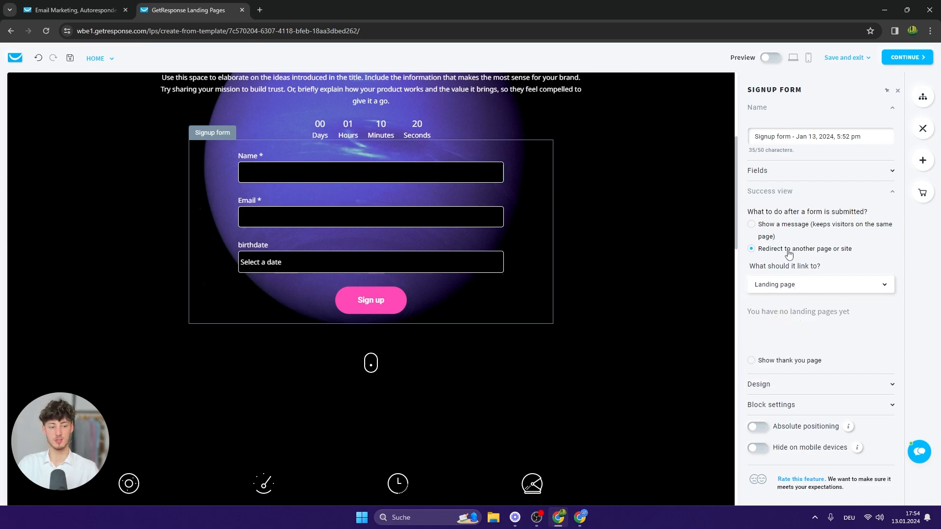
{"action": "left_click", "coordinate": [771, 229]}
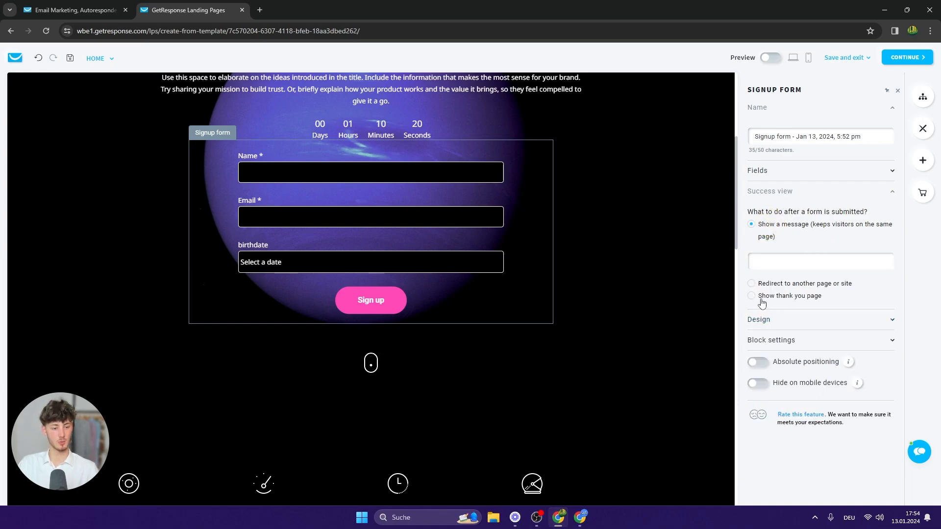
Set the signup form to show the thank you page after it is submitted.
{"action": "left_click", "coordinate": [789, 296]}
{"action": "scroll", "coordinate": [552, 380], "scroll_direction": "up", "scroll_amount": 2}
{"action": "scroll", "coordinate": [566, 381], "scroll_direction": "down", "scroll_amount": 2}
{"action": "scroll", "coordinate": [566, 391], "scroll_direction": "up", "scroll_amount": 5}
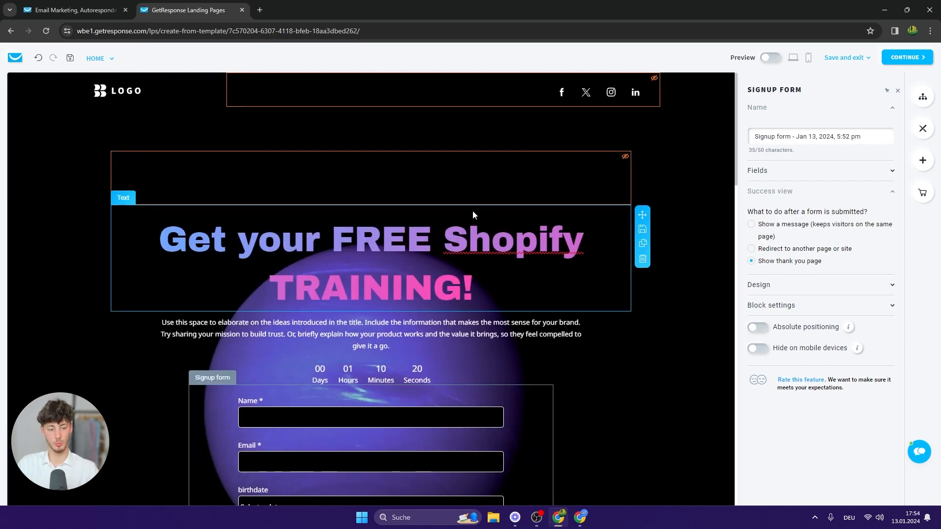
Look over the finished landing page and preview it in the mobile view and the desktop view.
{"action": "scroll", "coordinate": [531, 284], "scroll_direction": "down", "scroll_amount": 4}
{"action": "scroll", "coordinate": [490, 246], "scroll_direction": "up", "scroll_amount": 2}
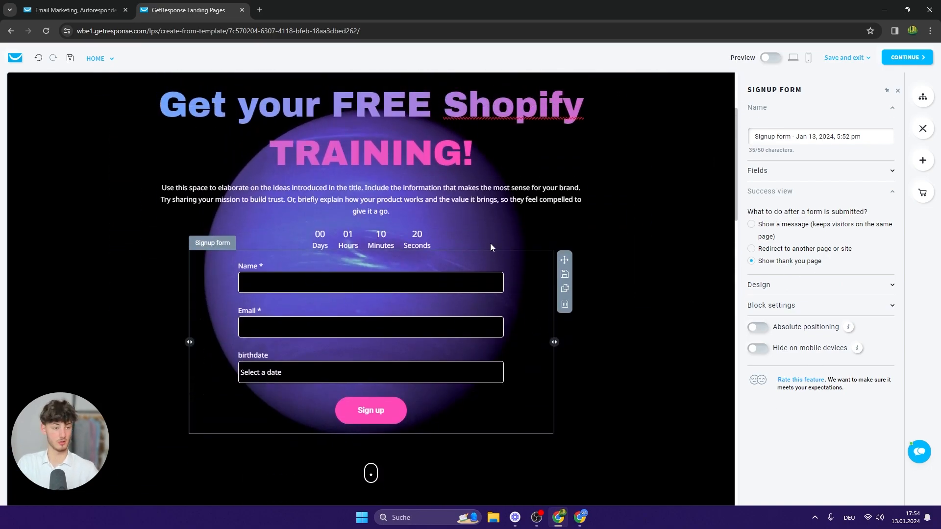
{"action": "scroll", "coordinate": [489, 246], "scroll_direction": "down", "scroll_amount": 14}
{"action": "scroll", "coordinate": [508, 274], "scroll_direction": "up", "scroll_amount": 8}
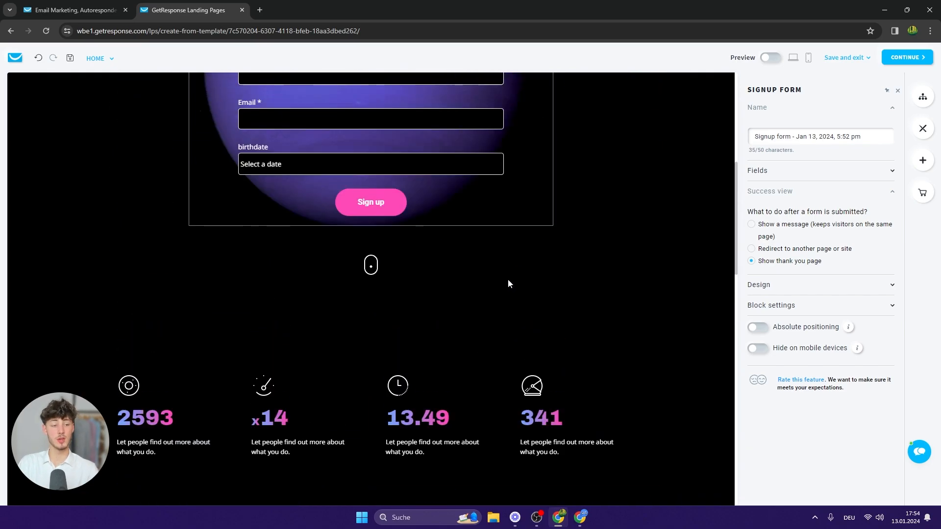
{"action": "left_click", "coordinate": [808, 58]}
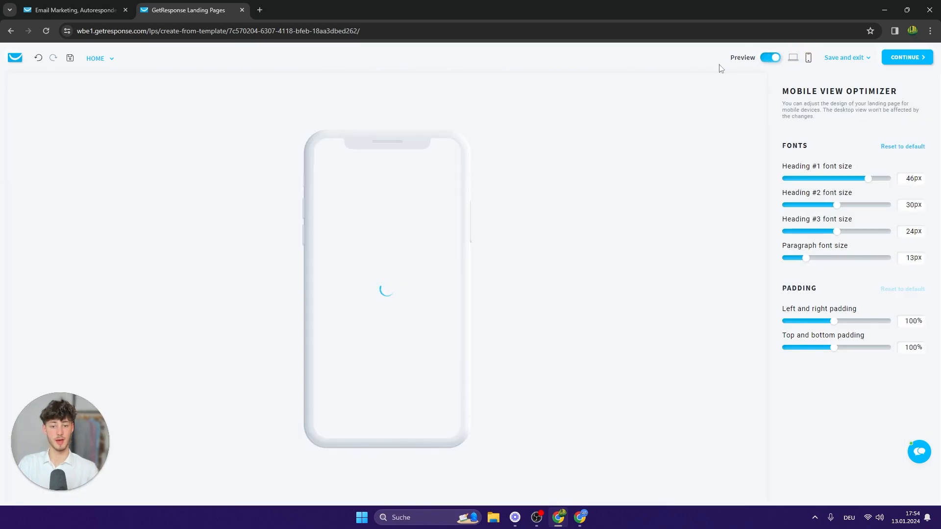
{"action": "left_click", "coordinate": [793, 58]}
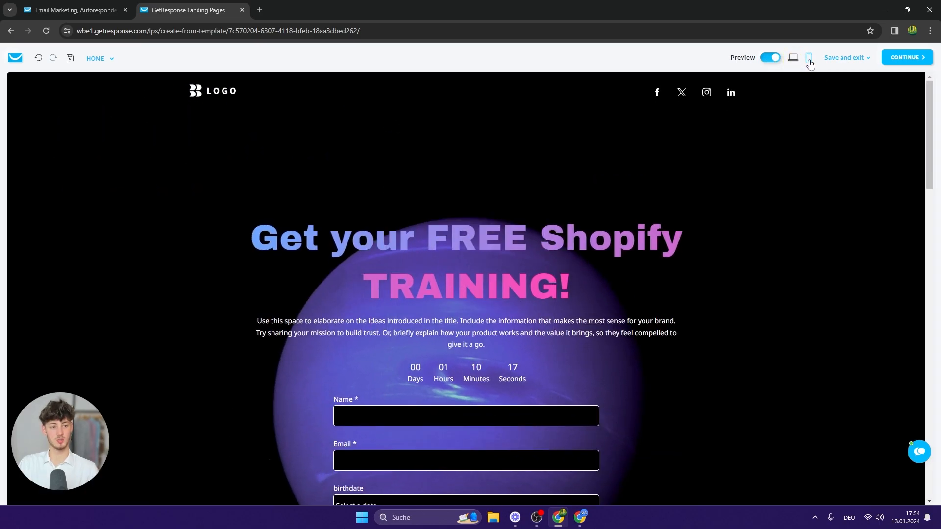
Leave the landing page preview and continue to the page's settings.
{"action": "left_click", "coordinate": [808, 59]}
{"action": "left_click", "coordinate": [774, 59]}
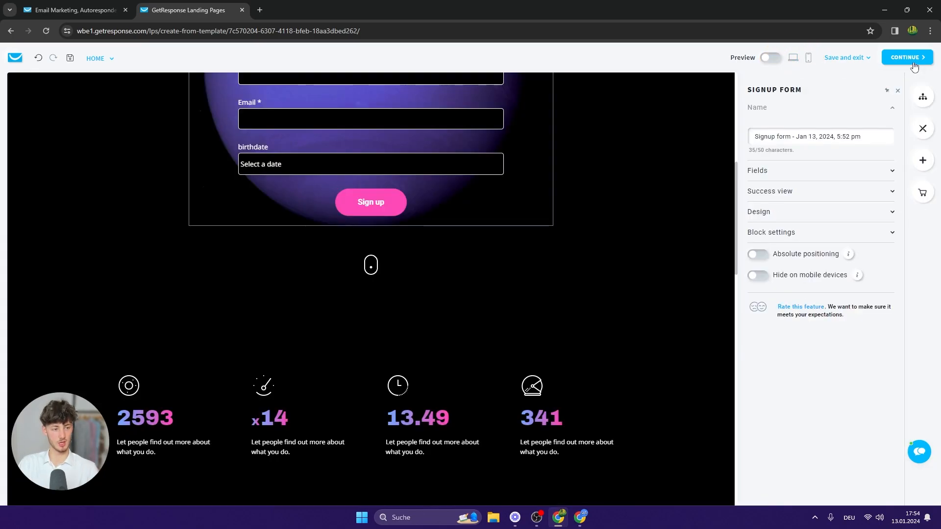
{"action": "left_click", "coordinate": [913, 61]}
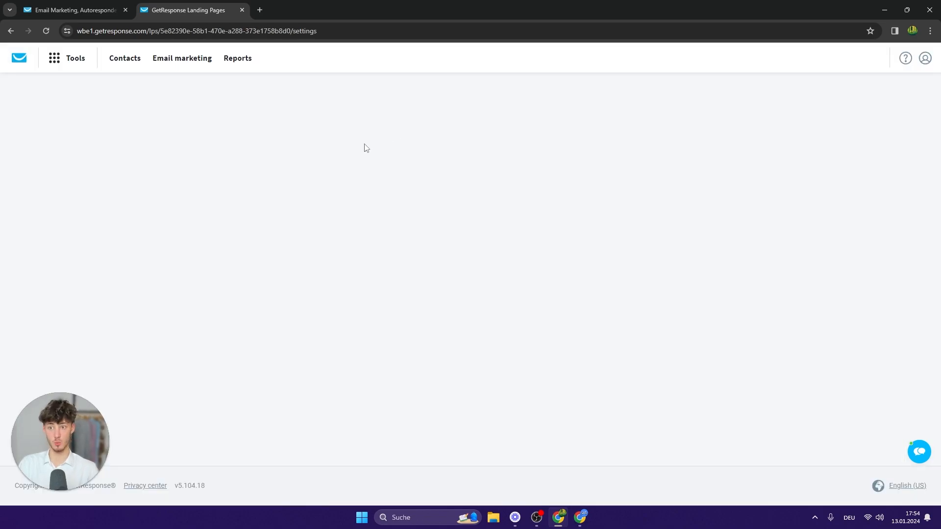
Review the landing page's name, subscription settings and favicon upload option.
{"action": "left_click", "coordinate": [456, 128]}
{"action": "left_click", "coordinate": [477, 147]}
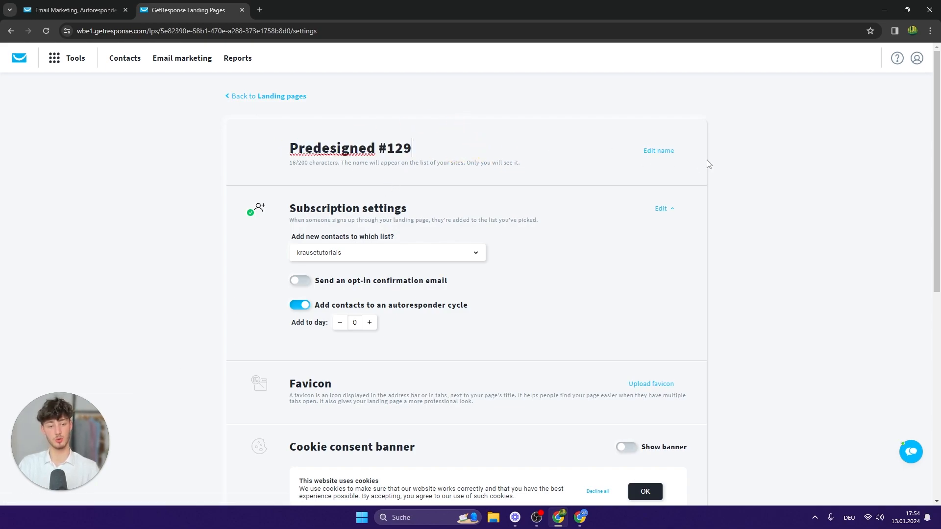
{"action": "left_click_drag", "start_coordinate": [290, 208], "coordinate": [395, 208]}
{"action": "left_click", "coordinate": [452, 218]}
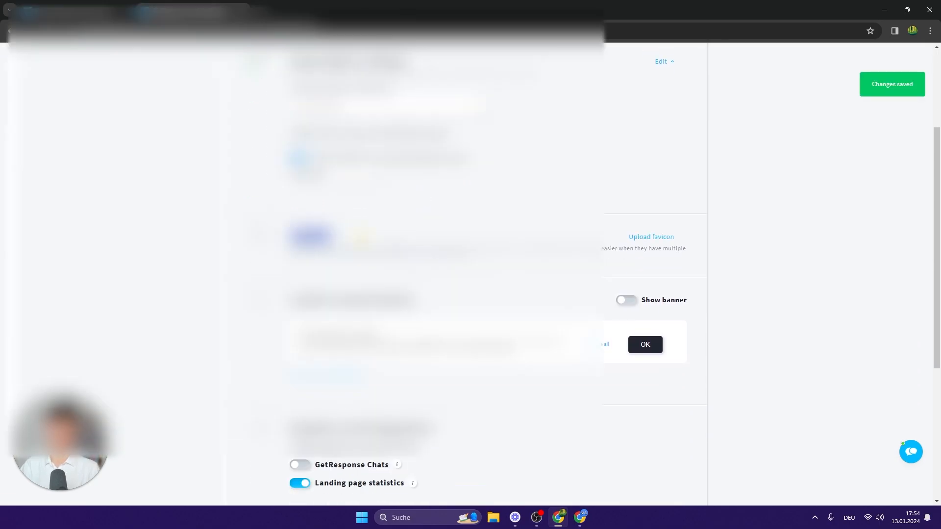
{"action": "left_click", "coordinate": [658, 239]}
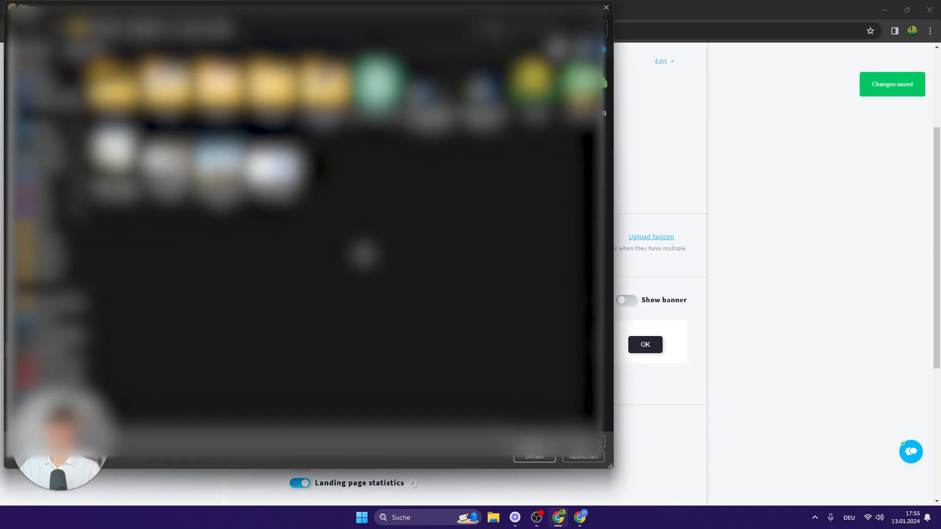
{"action": "key", "text": "Escape"}
{"action": "left_click", "coordinate": [498, 209]}
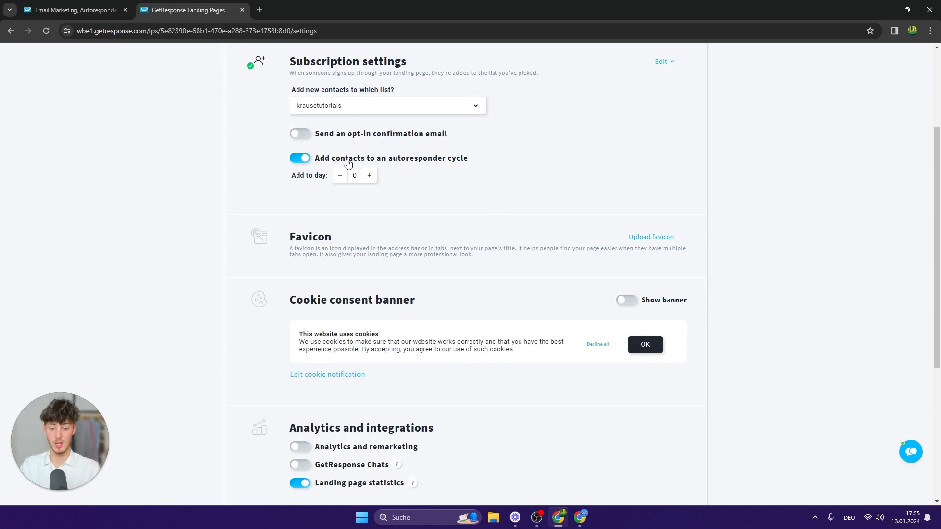
{"action": "left_click_drag", "start_coordinate": [269, 239], "coordinate": [361, 232]}
{"action": "left_click", "coordinate": [440, 218]}
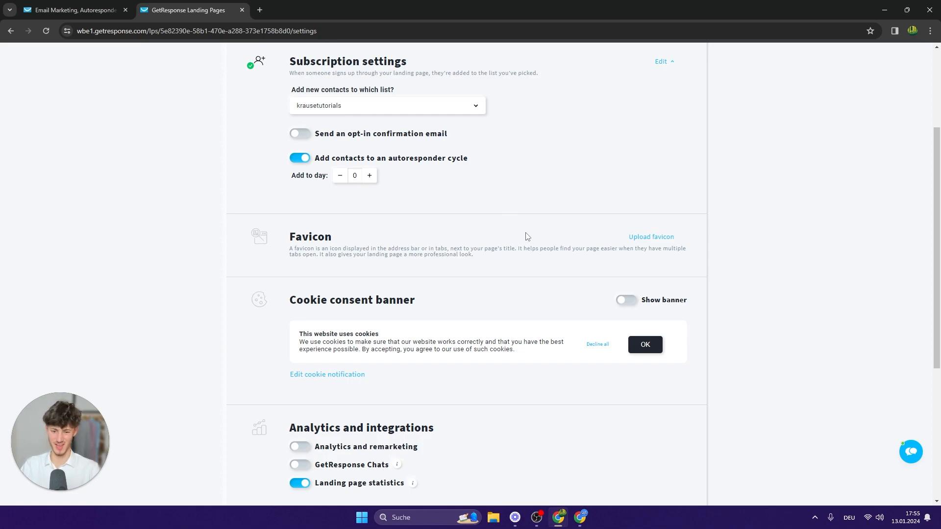
Try switching the cookie consent banner on and off, and review the analytics and integrations settings.
{"action": "scroll", "coordinate": [529, 240], "scroll_direction": "down", "scroll_amount": 1}
{"action": "left_click", "coordinate": [631, 249]}
{"action": "left_click", "coordinate": [631, 254]}
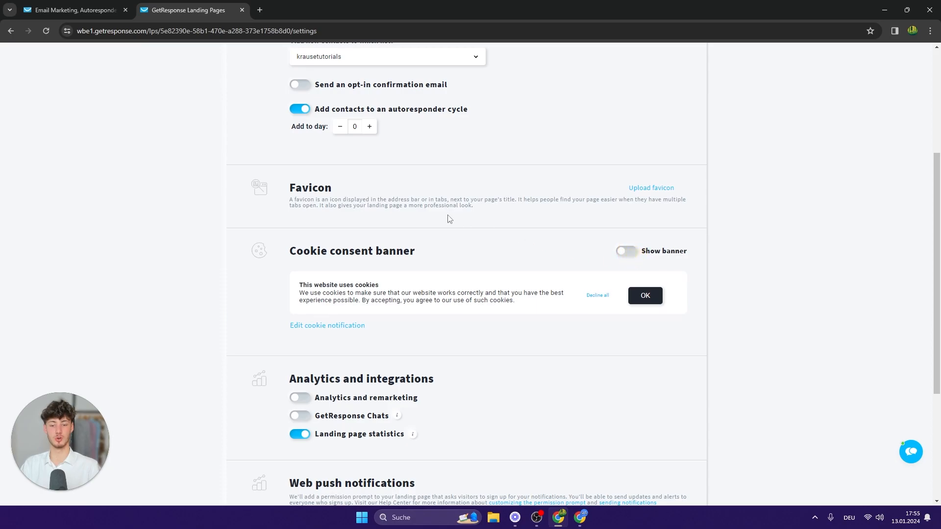
{"action": "scroll", "coordinate": [433, 250], "scroll_direction": "down", "scroll_amount": 4}
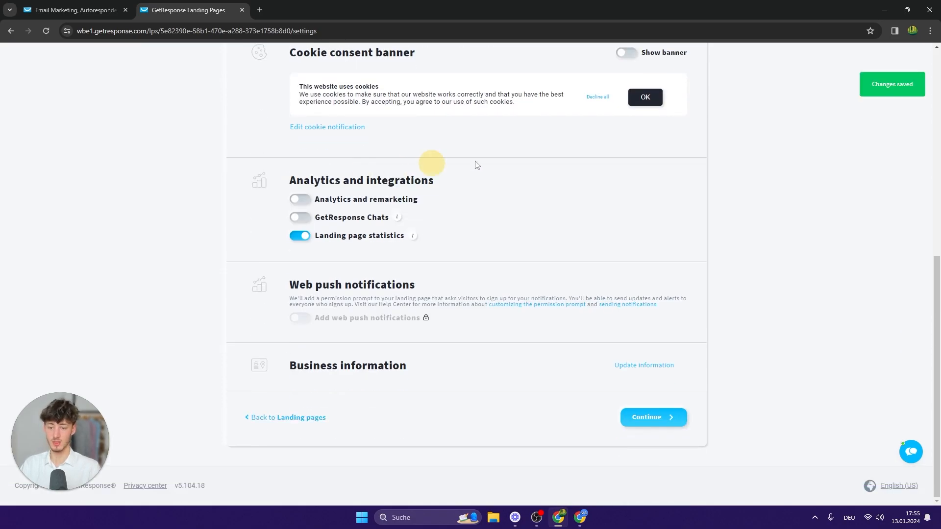
{"action": "left_click_drag", "start_coordinate": [290, 182], "coordinate": [435, 184]}
{"action": "left_click", "coordinate": [460, 185]}
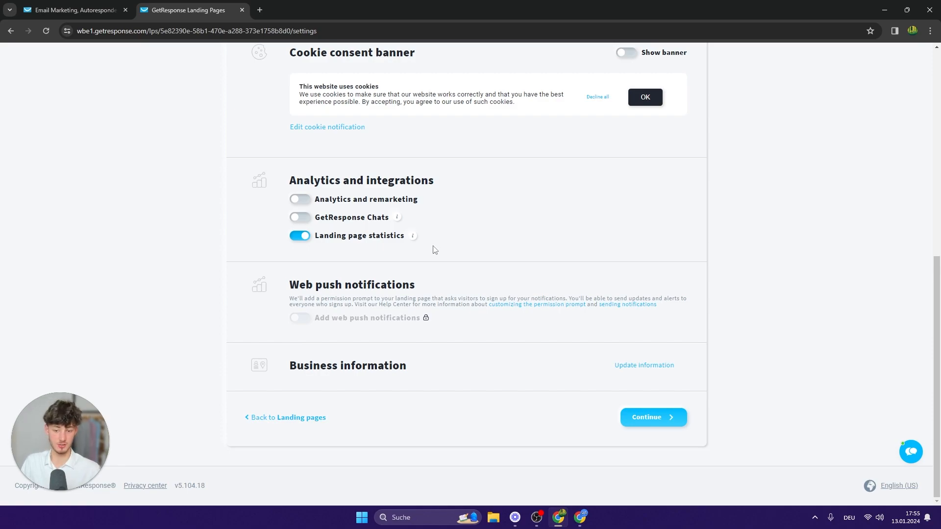
Continue to the name and domain choice and set the free GetResponse domain to getresponsewebsite.com.
{"action": "left_click", "coordinate": [656, 417]}
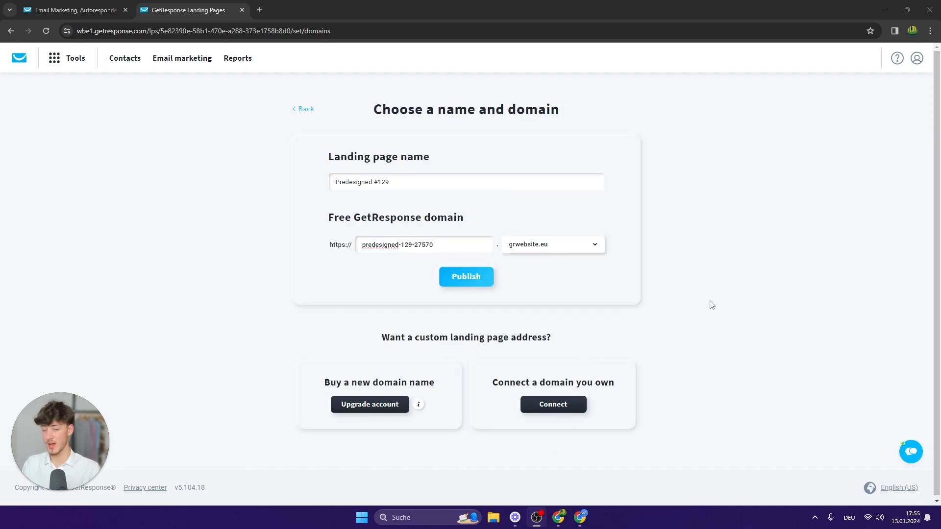
{"action": "left_click", "coordinate": [588, 119]}
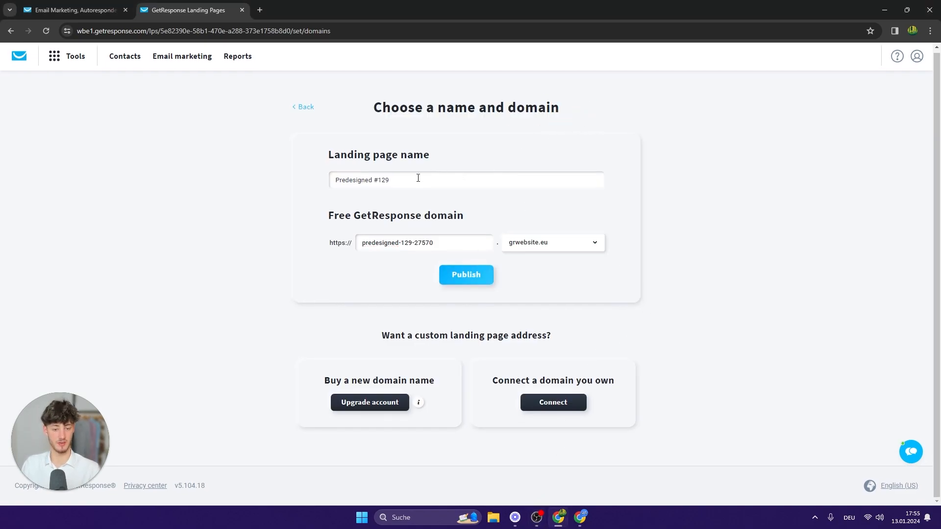
{"action": "left_click", "coordinate": [484, 185]}
{"action": "left_click", "coordinate": [556, 244]}
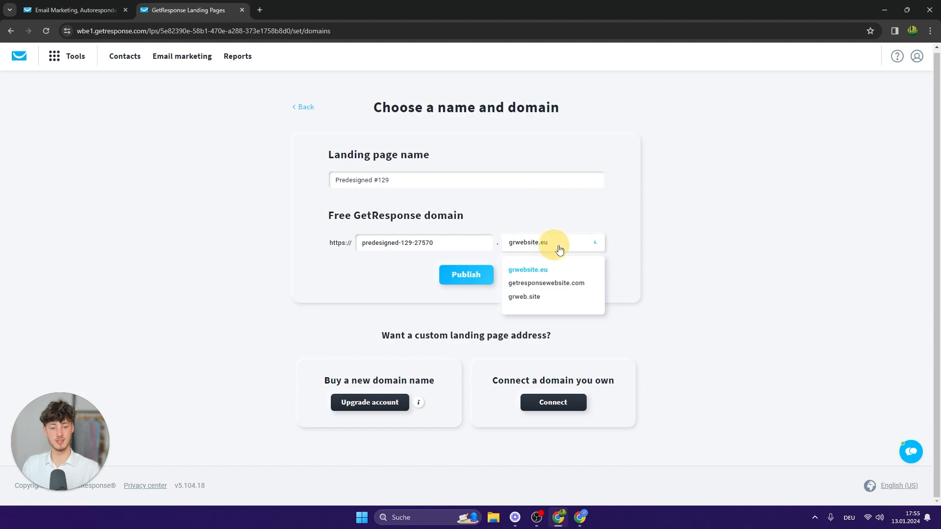
{"action": "left_click", "coordinate": [561, 245]}
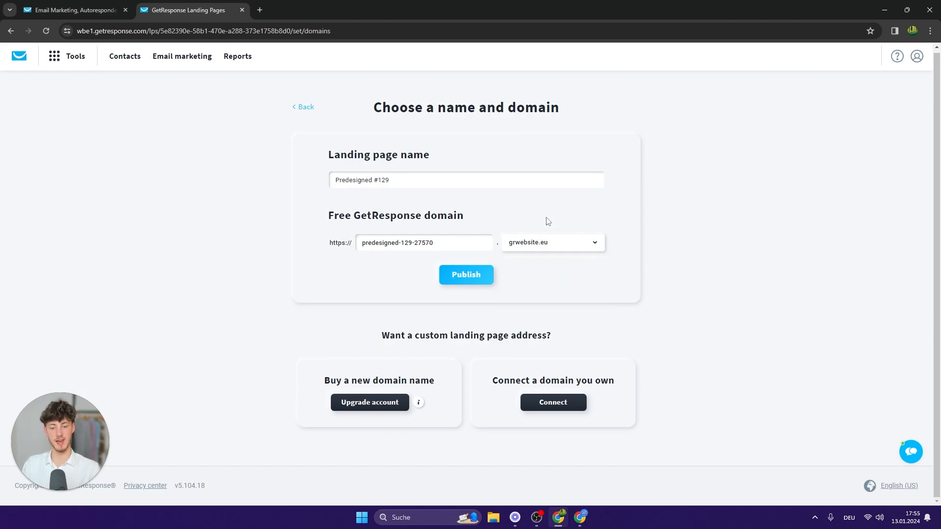
{"action": "left_click", "coordinate": [542, 244]}
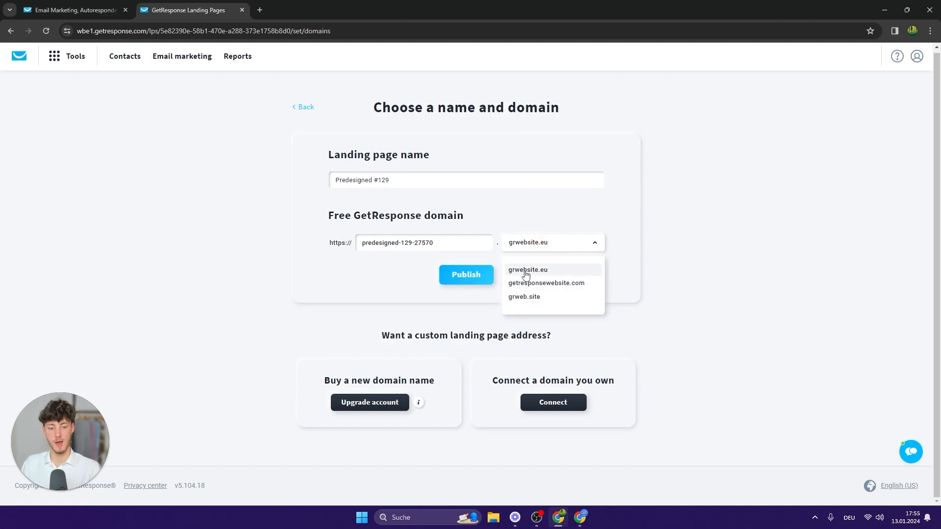
{"action": "left_click", "coordinate": [541, 284]}
{"action": "left_click", "coordinate": [553, 242]}
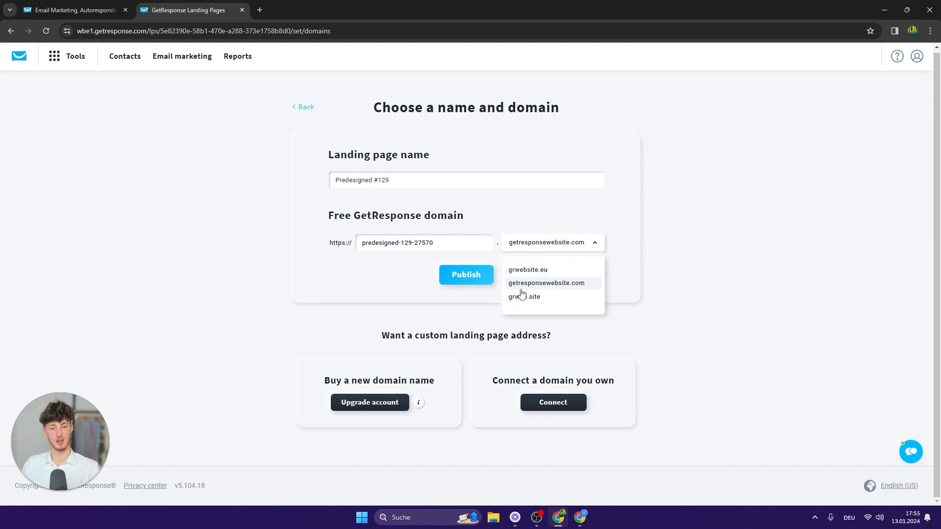
{"action": "left_click", "coordinate": [395, 317]}
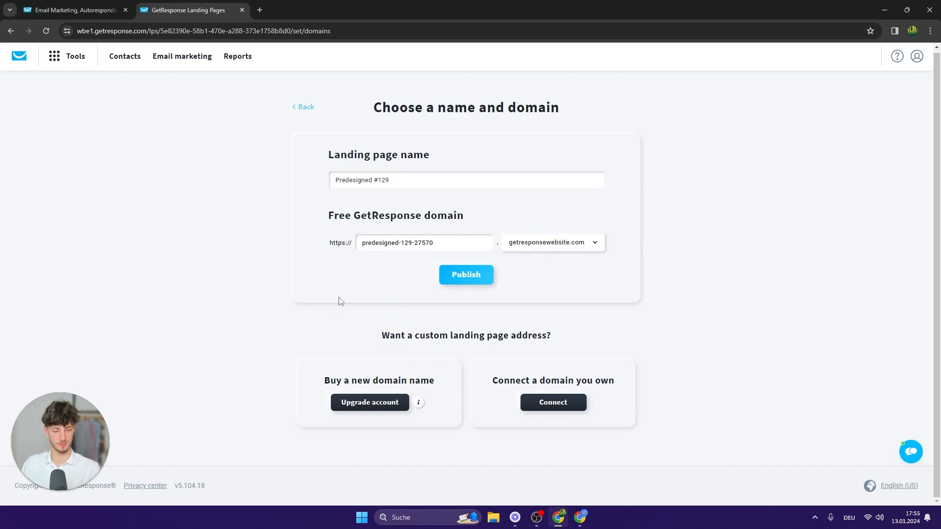
Publish the landing page on the chosen free domain and dismiss the experience survey.
{"action": "left_click", "coordinate": [546, 241]}
{"action": "left_click", "coordinate": [435, 283]}
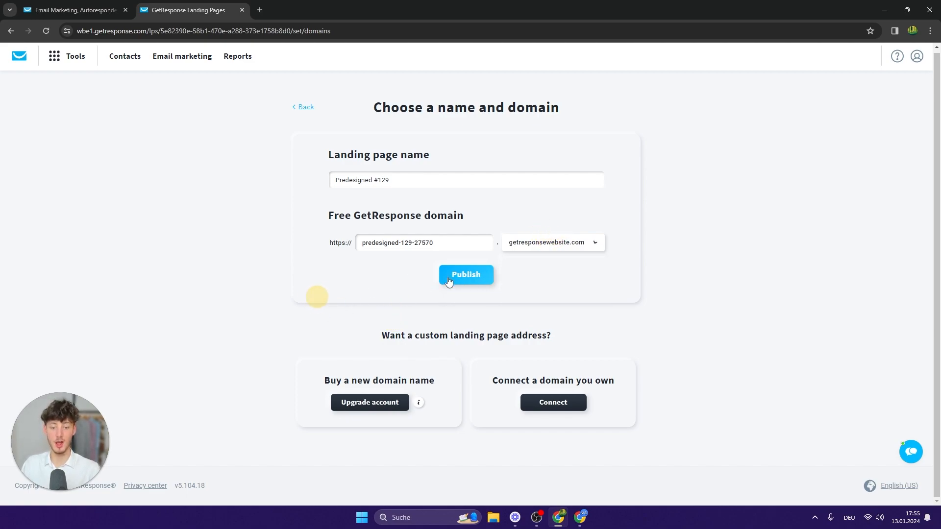
{"action": "left_click", "coordinate": [454, 276]}
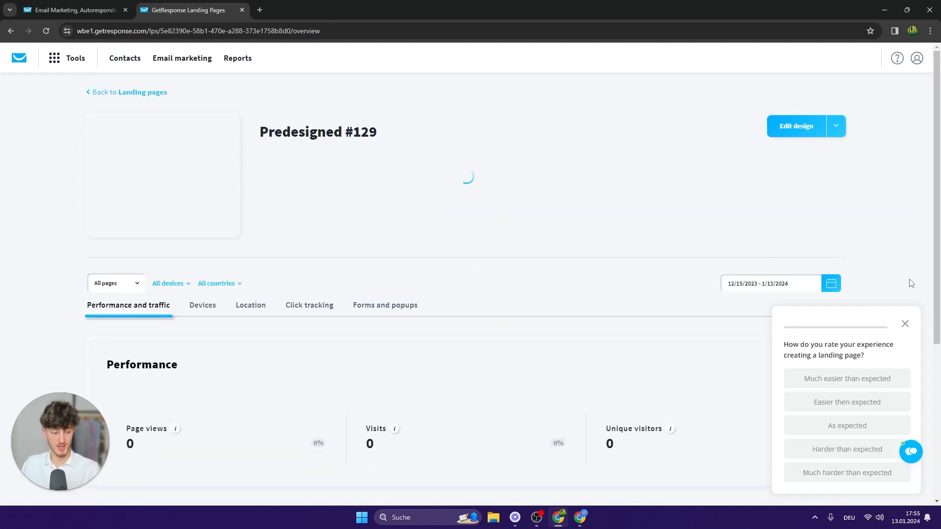
{"action": "left_click", "coordinate": [905, 324]}
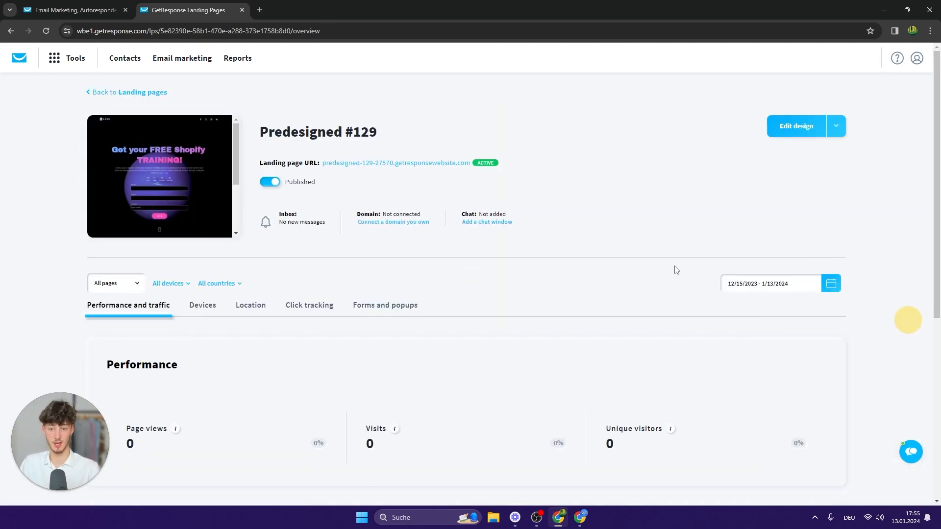
Go to Email marketing, look through Drafts, A/B tests and My templates, and return to Newsletters.
{"action": "left_click", "coordinate": [76, 59]}
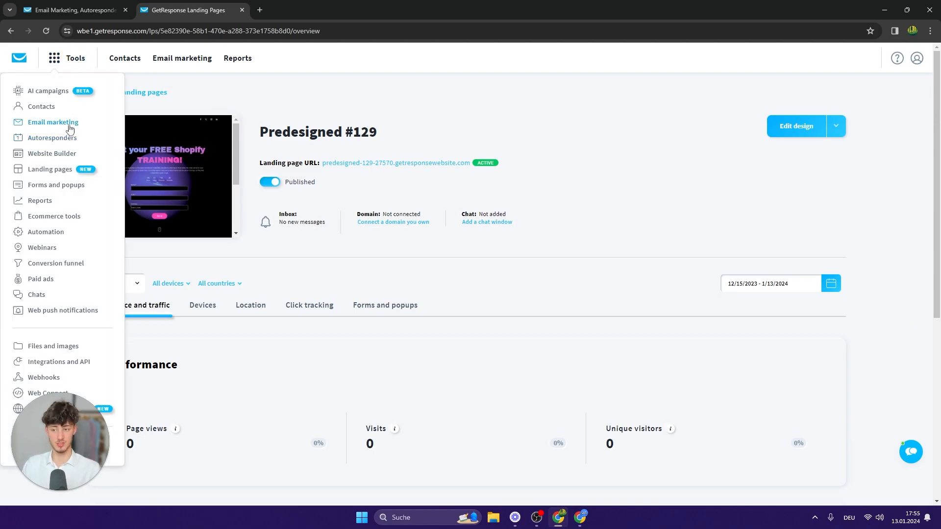
{"action": "left_click", "coordinate": [39, 124]}
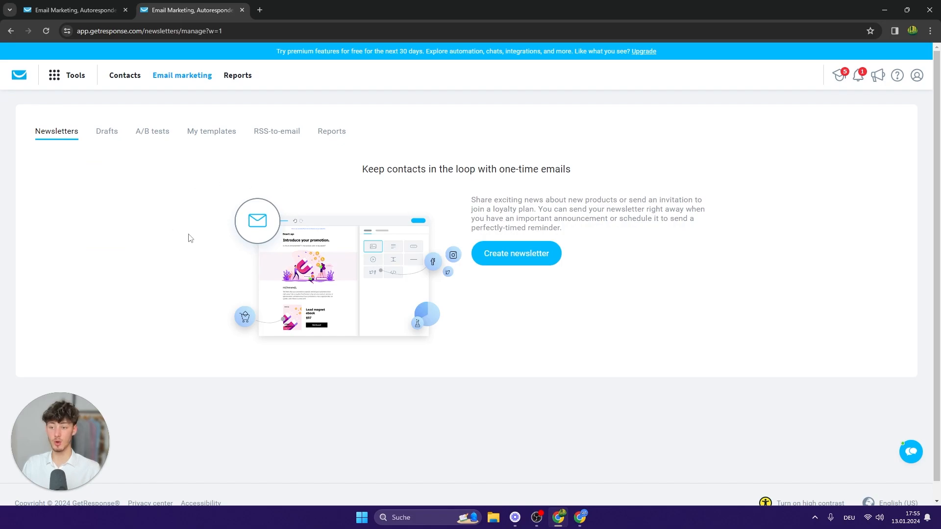
{"action": "left_click", "coordinate": [106, 132]}
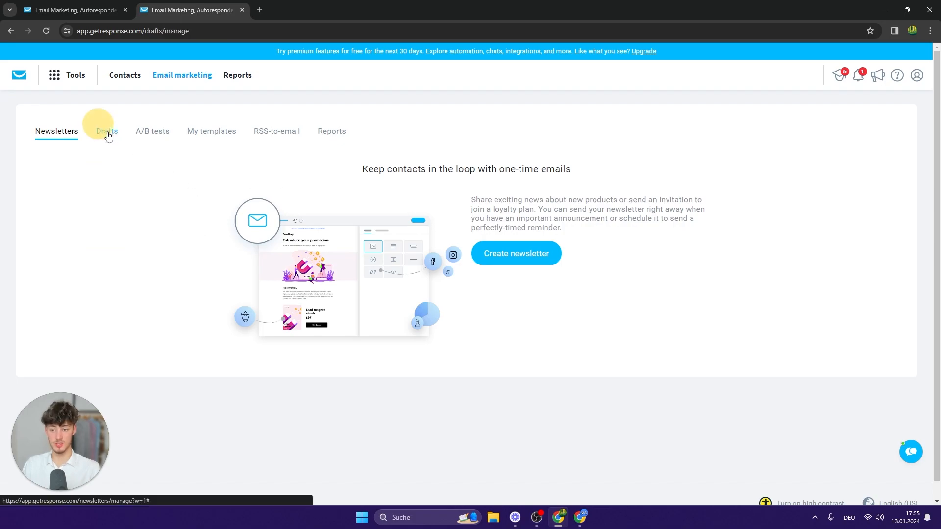
{"action": "left_click", "coordinate": [154, 131]}
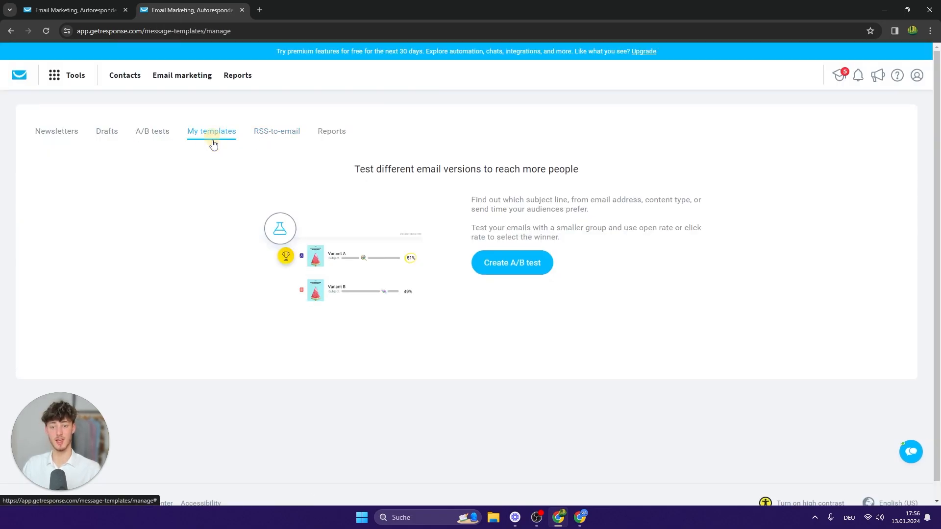
{"action": "left_click", "coordinate": [212, 139]}
{"action": "left_click", "coordinate": [68, 128]}
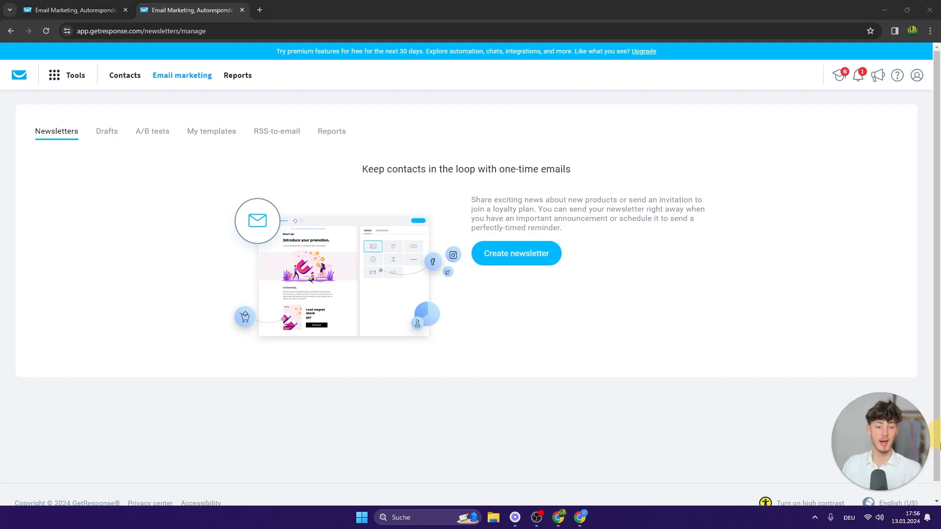
Create a newsletter with the By myself option and name it "Newsletter #4".
{"action": "left_click", "coordinate": [526, 256]}
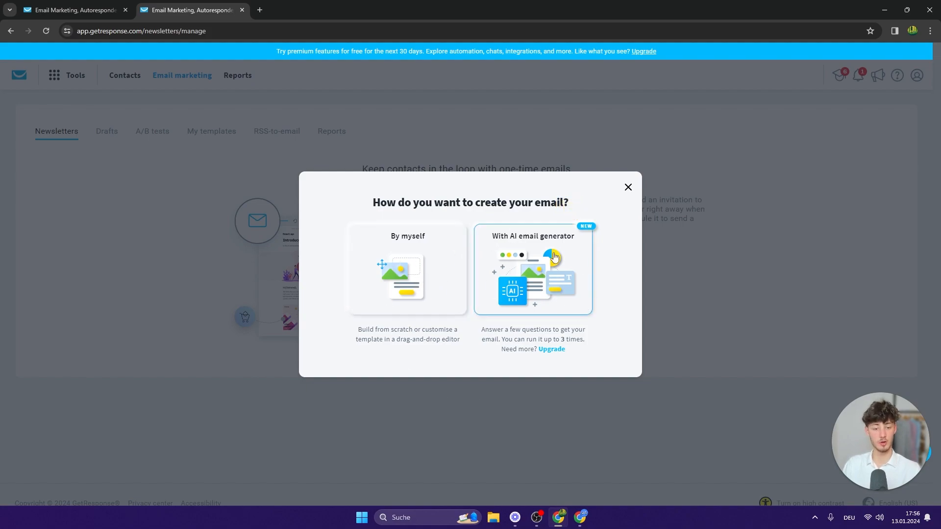
{"action": "left_click", "coordinate": [457, 275]}
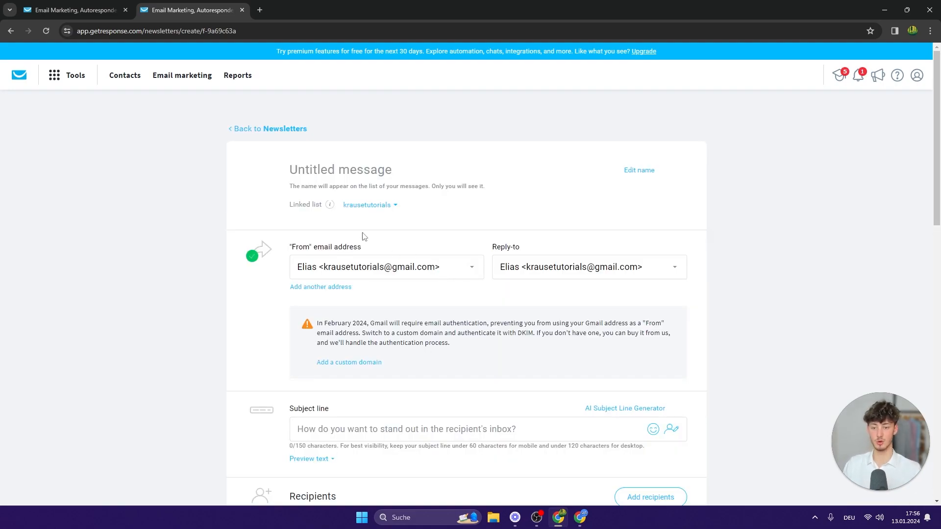
{"action": "left_click", "coordinate": [663, 172]}
{"action": "type", "text": "NE"}
{"action": "key", "text": "BackSpace"}
{"action": "type", "text": "ewsletter #45"}
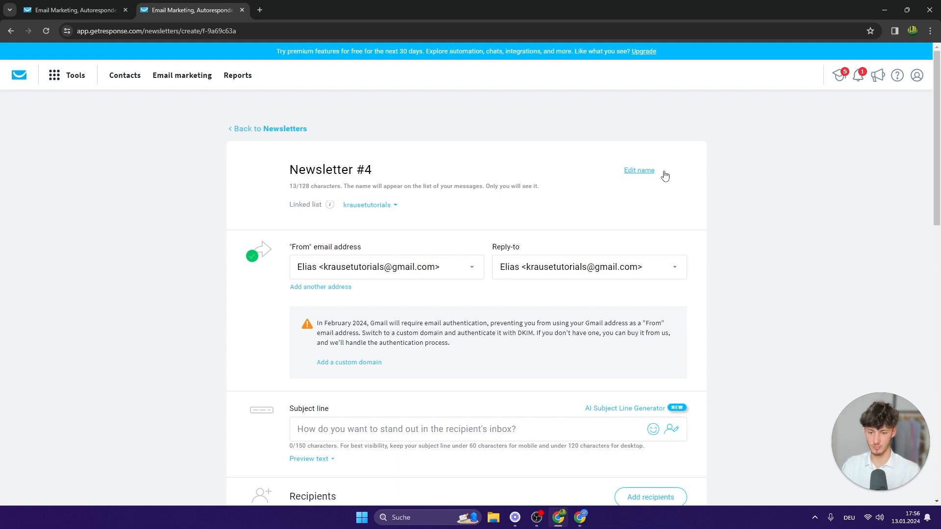
Set both the "From" and Reply-to addresses of the newsletter to the KrauseTutorials custom-domain sender.
{"action": "left_click", "coordinate": [367, 269]}
{"action": "left_click", "coordinate": [405, 316]}
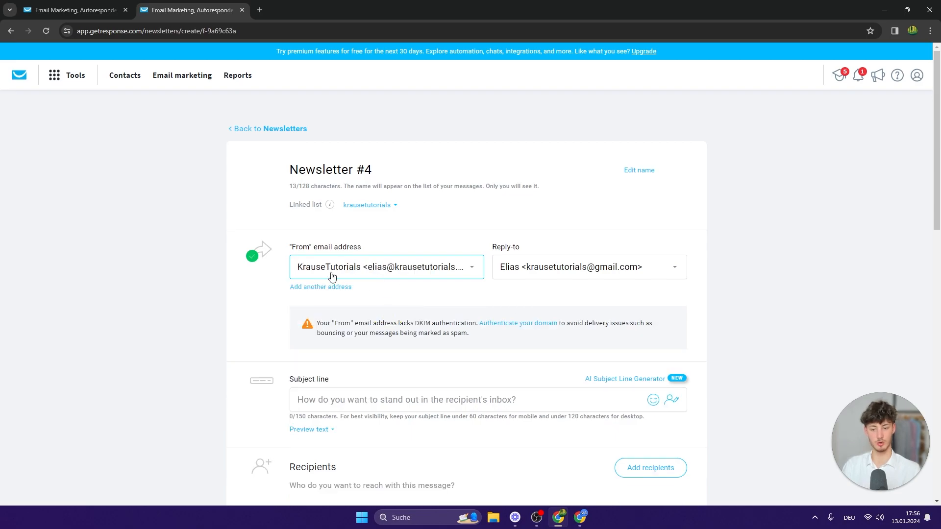
{"action": "left_click", "coordinate": [376, 272]}
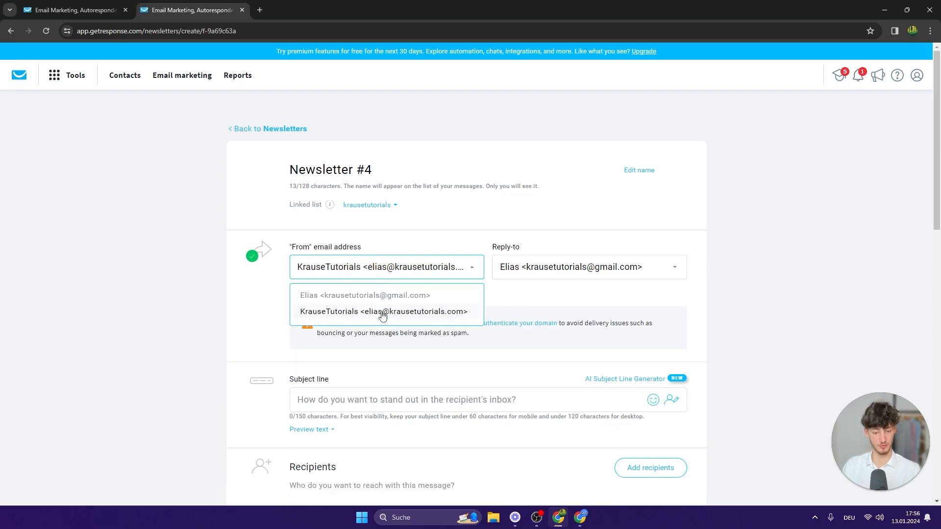
{"action": "left_click", "coordinate": [382, 313]}
{"action": "left_click", "coordinate": [559, 273]}
{"action": "left_click", "coordinate": [563, 313]}
{"action": "left_click_drag", "start_coordinate": [489, 273], "coordinate": [538, 249]}
{"action": "left_click", "coordinate": [537, 249]}
{"action": "scroll", "coordinate": [544, 338], "scroll_direction": "down", "scroll_amount": 2}
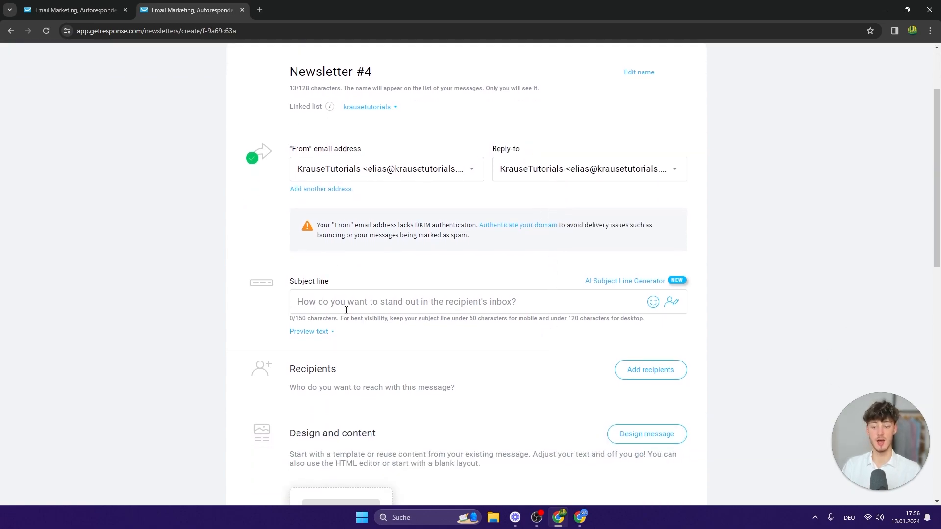
Reveal the preview text field and enter "Hey have you heard about ..." as the newsletter's subject line.
{"action": "left_click", "coordinate": [360, 300]}
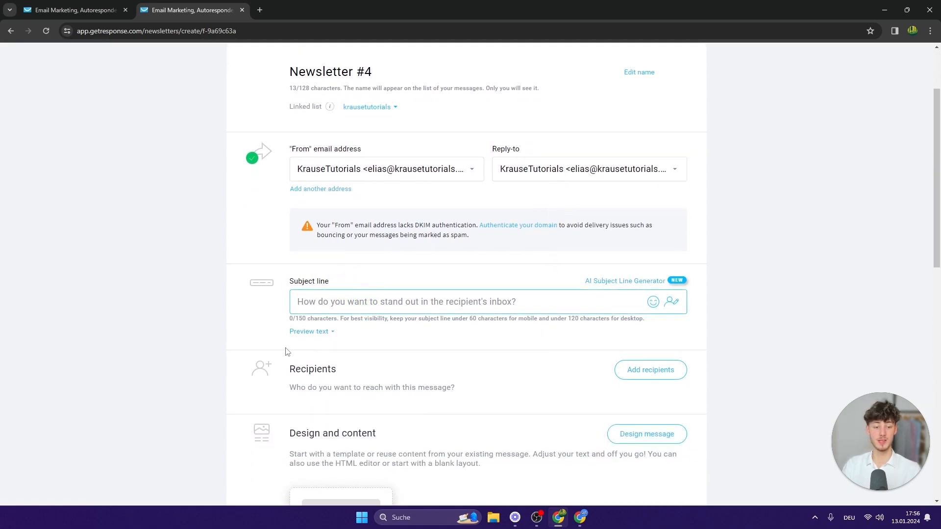
{"action": "left_click", "coordinate": [325, 332]}
{"action": "left_click", "coordinate": [330, 300]}
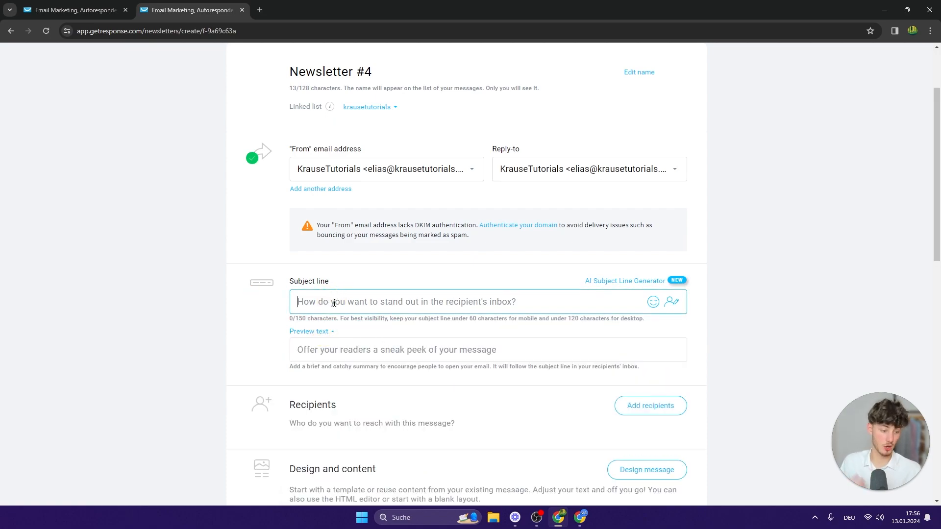
{"action": "type", "text": "He"}
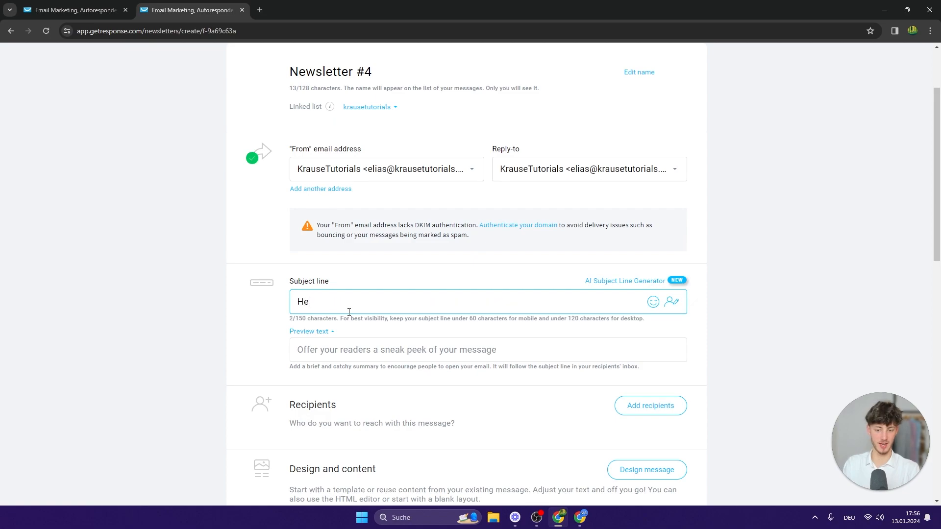
{"action": "type", "text": "y have you heard about ..."}
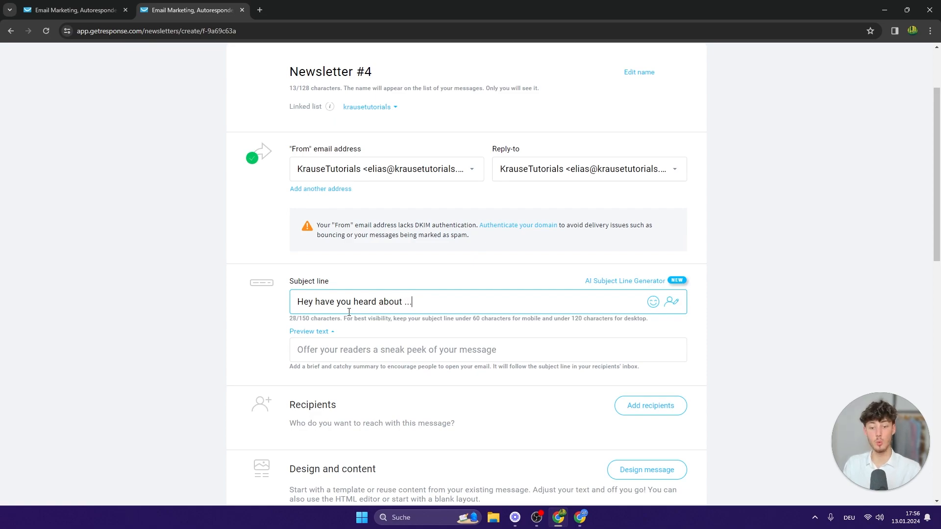
Insert the firstname personalization field after "Hey" in the subject line, leaving single spaces around it.
{"action": "left_click", "coordinate": [314, 302]}
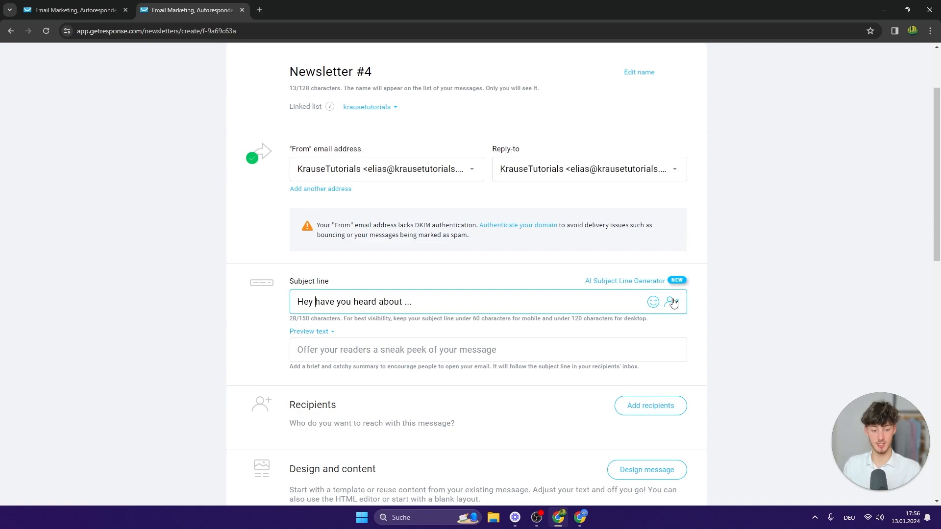
{"action": "left_click", "coordinate": [314, 301]}
{"action": "type", "text": ","}
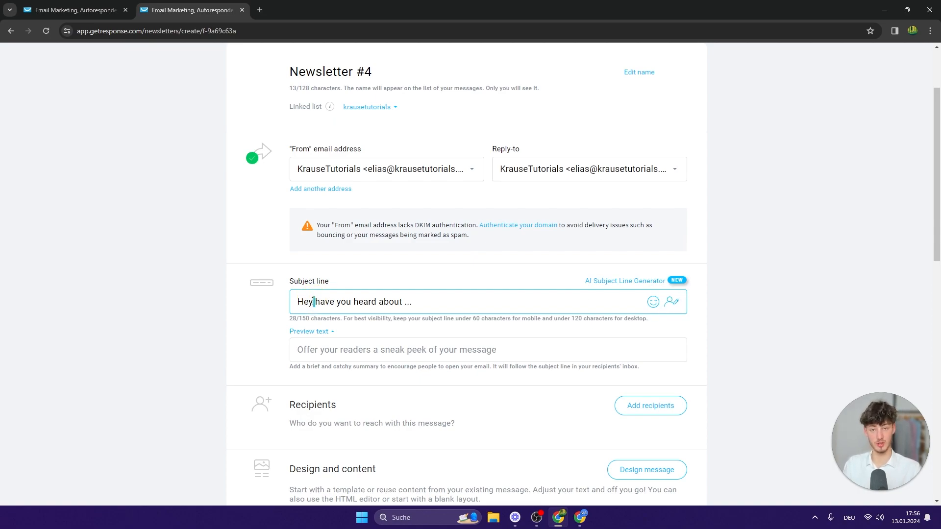
{"action": "left_click", "coordinate": [315, 302]}
{"action": "left_click", "coordinate": [316, 301]}
{"action": "left_click_drag", "start_coordinate": [312, 301], "coordinate": [316, 301]}
{"action": "left_click", "coordinate": [316, 299]}
{"action": "left_click", "coordinate": [318, 299]}
{"action": "left_click", "coordinate": [672, 302]}
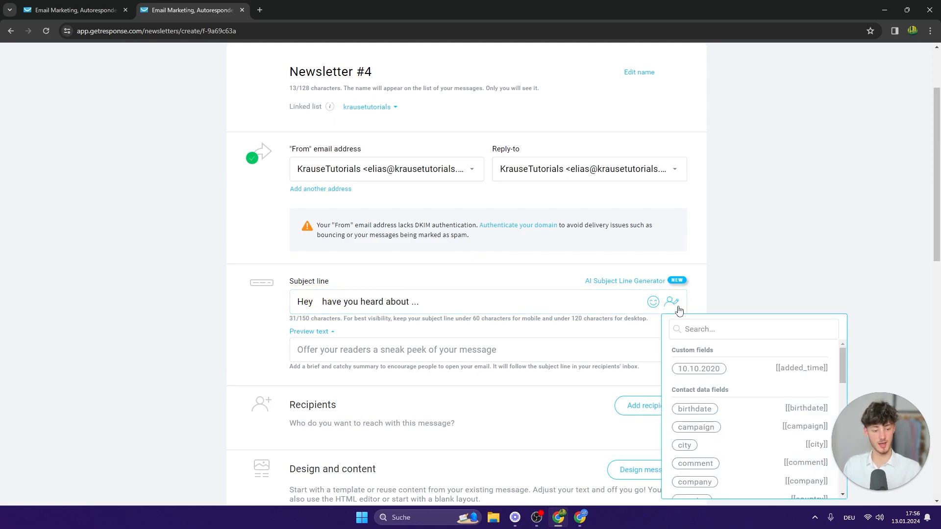
{"action": "scroll", "coordinate": [730, 402], "scroll_direction": "down", "scroll_amount": 2}
{"action": "scroll", "coordinate": [725, 414], "scroll_direction": "down", "scroll_amount": 2}
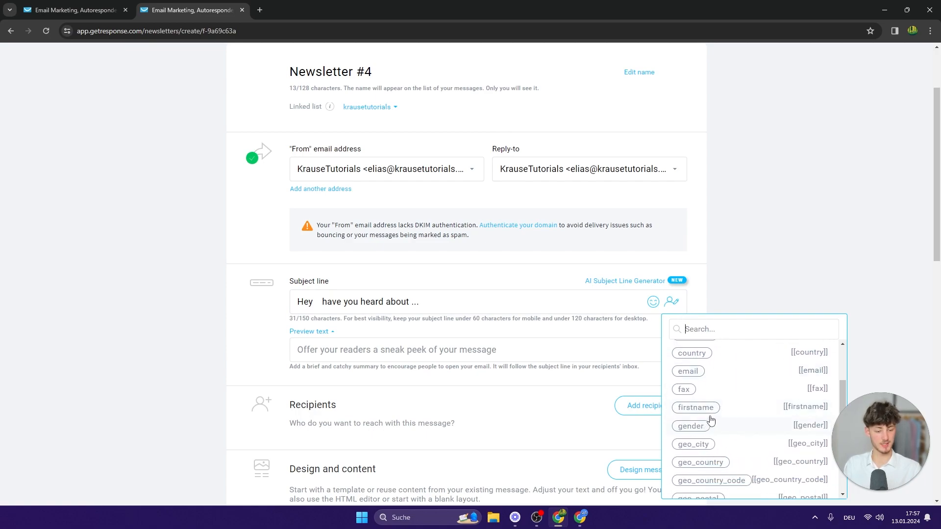
{"action": "left_click", "coordinate": [696, 412]}
{"action": "left_click", "coordinate": [317, 300]}
{"action": "key", "text": "BackSpace"}
{"action": "left_click", "coordinate": [369, 299]}
{"action": "key", "text": "BackSpace"}
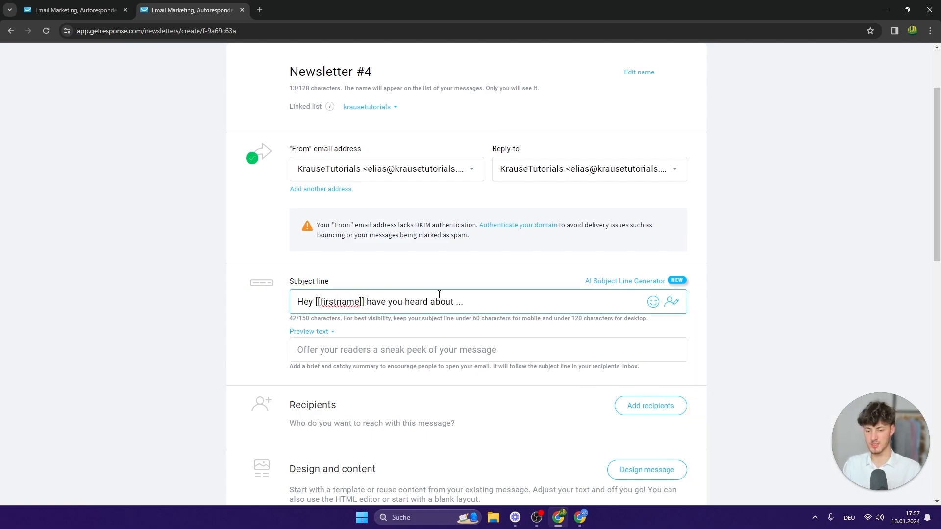
{"action": "left_click_drag", "start_coordinate": [299, 300], "coordinate": [393, 309]}
{"action": "left_click_drag", "start_coordinate": [297, 300], "coordinate": [531, 326]}
{"action": "left_click", "coordinate": [507, 301]}
{"action": "left_click", "coordinate": [544, 332]}
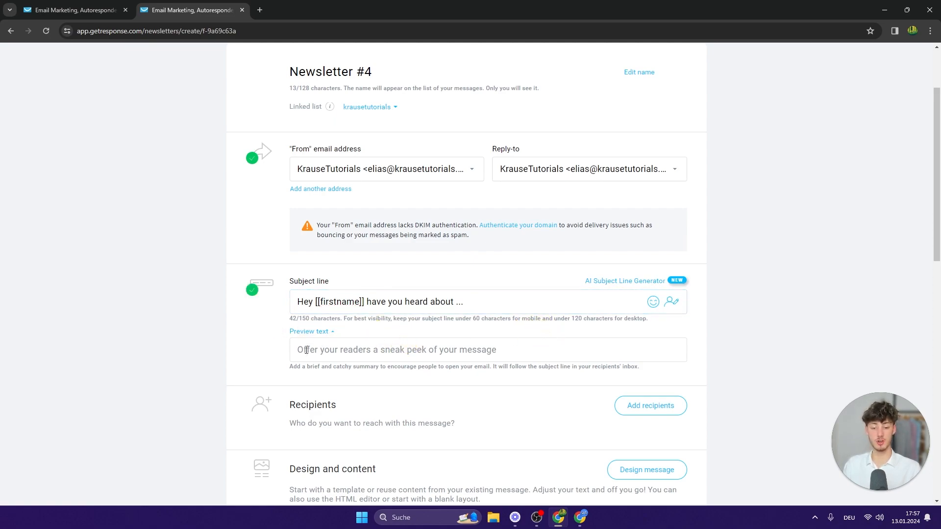
{"action": "left_click", "coordinate": [248, 370]}
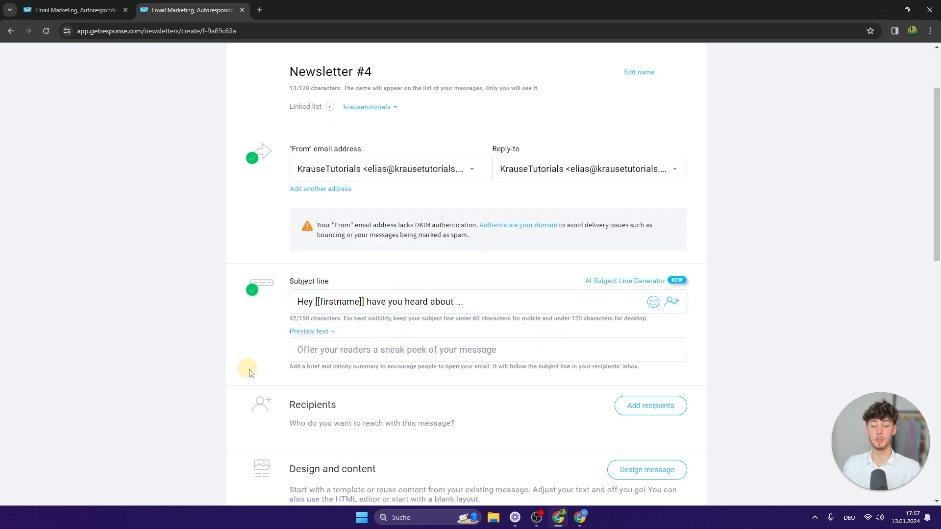
{"action": "left_click", "coordinate": [485, 350]}
{"action": "left_click", "coordinate": [240, 322]}
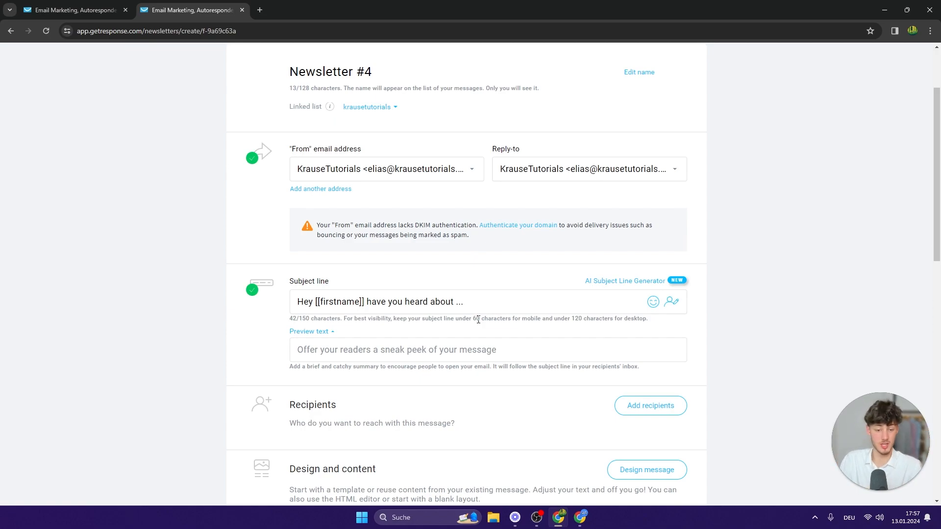
Enter "This offer is the greatest" as the newsletter's preview text.
{"action": "left_click", "coordinate": [384, 356]}
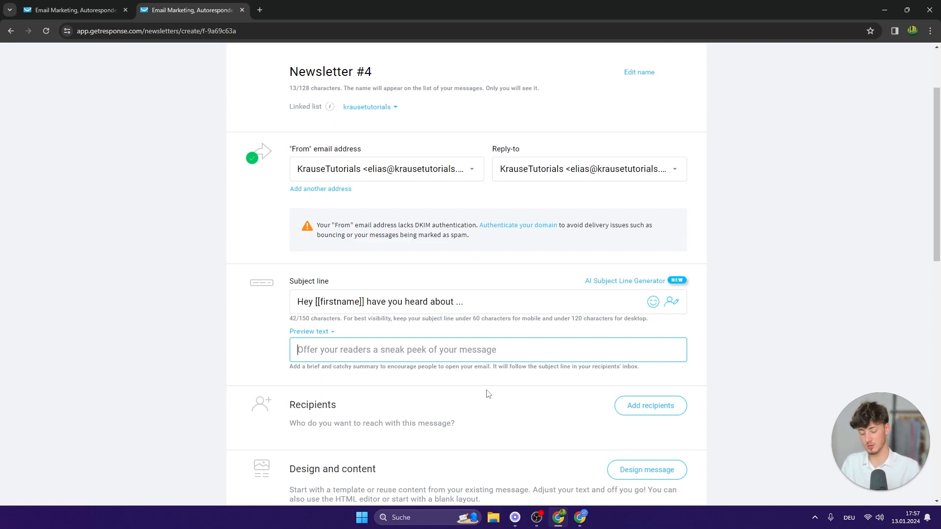
{"action": "type", "text": "This offer is the greatest"}
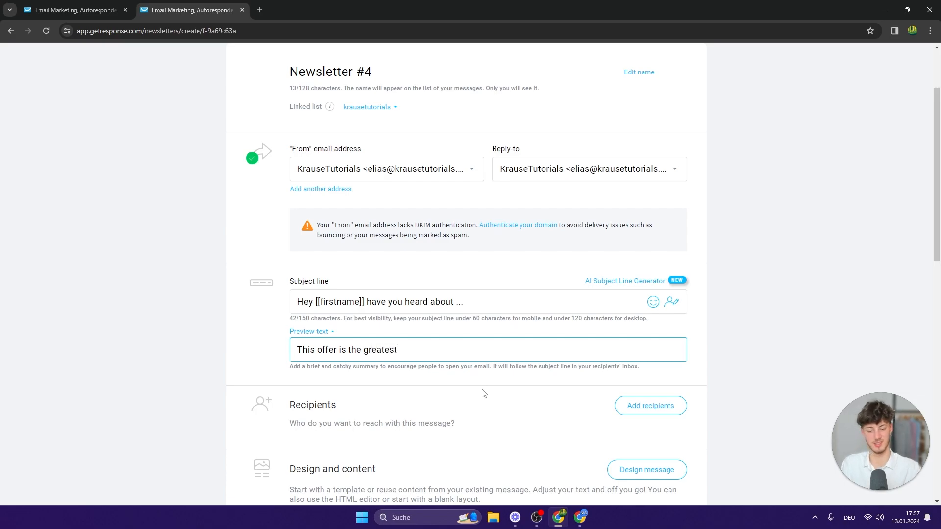
{"action": "left_click", "coordinate": [216, 328]}
Add the krausetutorials list as the newsletter's recipients, after checking the available segments.
{"action": "scroll", "coordinate": [219, 328], "scroll_direction": "down", "scroll_amount": 5}
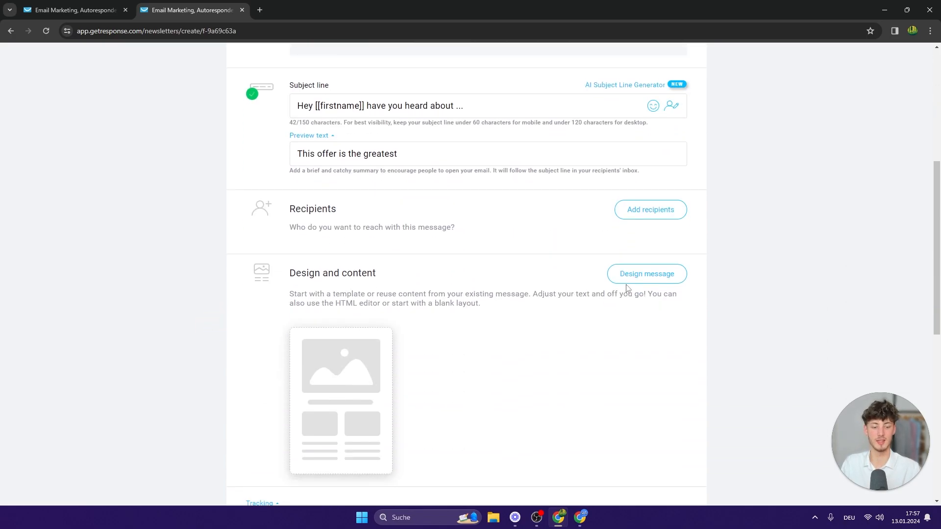
{"action": "left_click", "coordinate": [634, 167]}
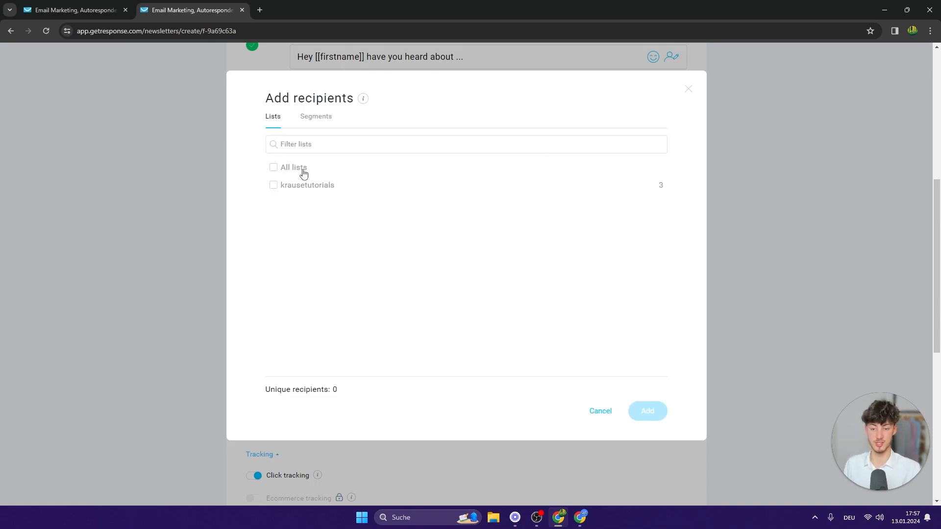
{"action": "left_click", "coordinate": [274, 186]}
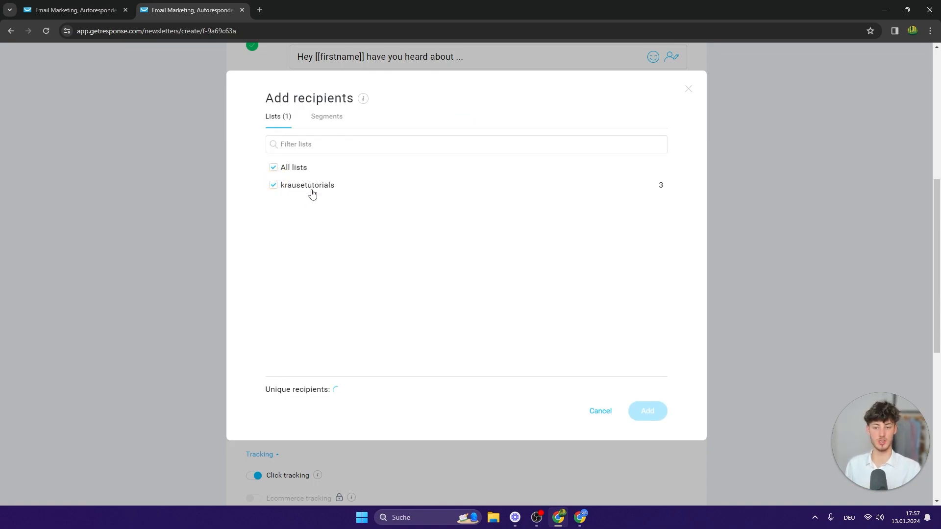
{"action": "left_click", "coordinate": [299, 187]}
{"action": "left_click", "coordinate": [319, 118]}
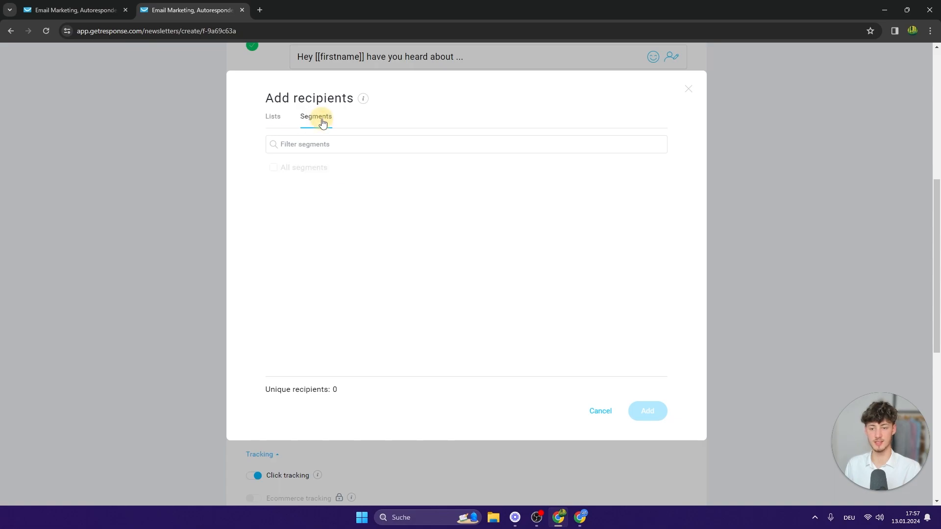
{"action": "left_click", "coordinate": [287, 167]}
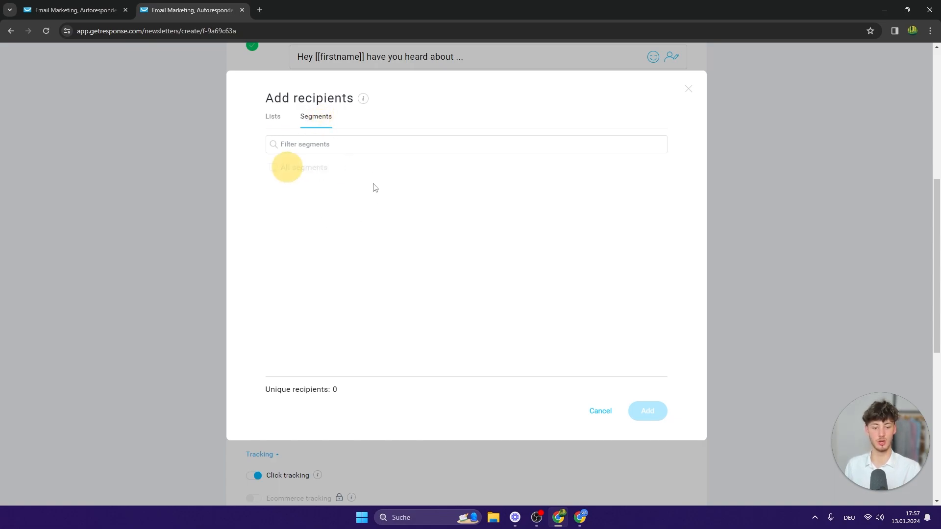
{"action": "left_click", "coordinate": [275, 119]}
{"action": "left_click", "coordinate": [294, 187]}
{"action": "left_click", "coordinate": [657, 413]}
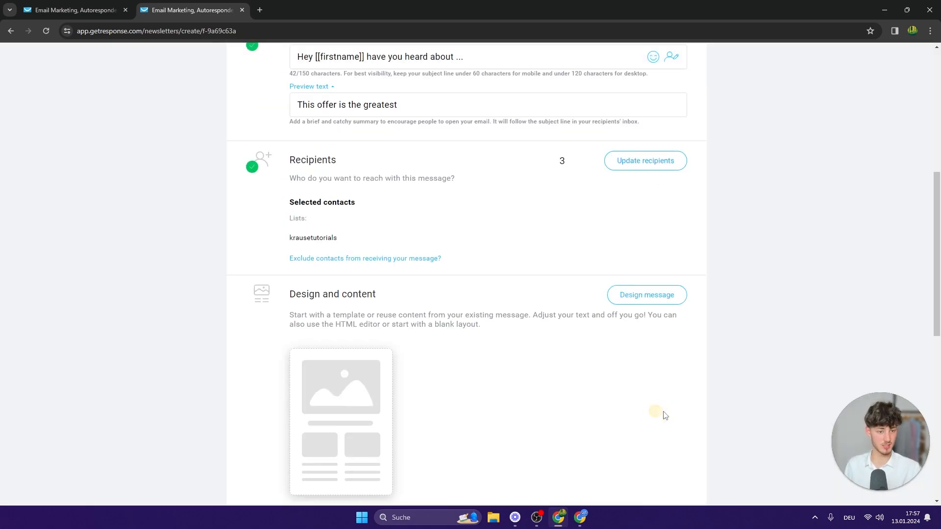
Start designing the message, browse the predesigned templates and use the "Dark Mode - Feedback" template.
{"action": "scroll", "coordinate": [618, 368], "scroll_direction": "down", "scroll_amount": 2}
{"action": "left_click", "coordinate": [646, 197]}
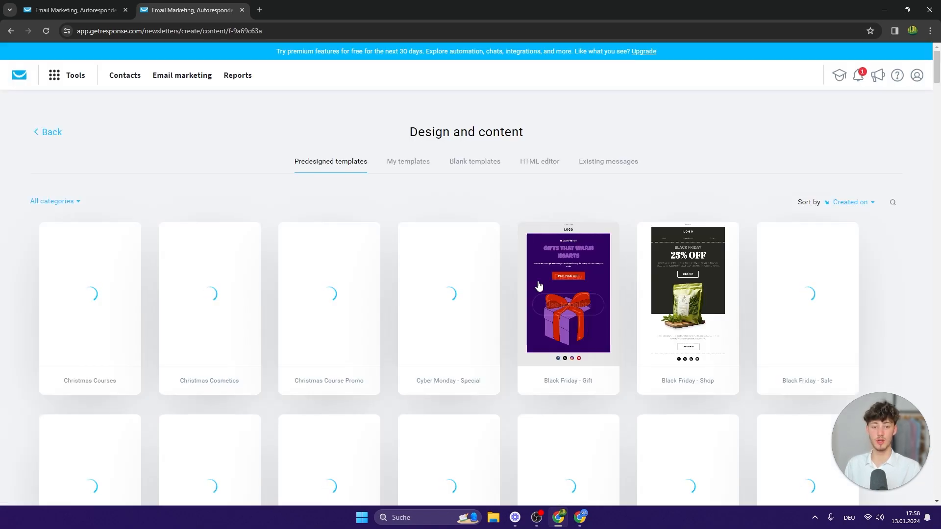
{"action": "scroll", "coordinate": [542, 284], "scroll_direction": "down", "scroll_amount": 1}
{"action": "mouse_move", "coordinate": [300, 283]}
{"action": "scroll", "coordinate": [497, 256], "scroll_direction": "down", "scroll_amount": 15}
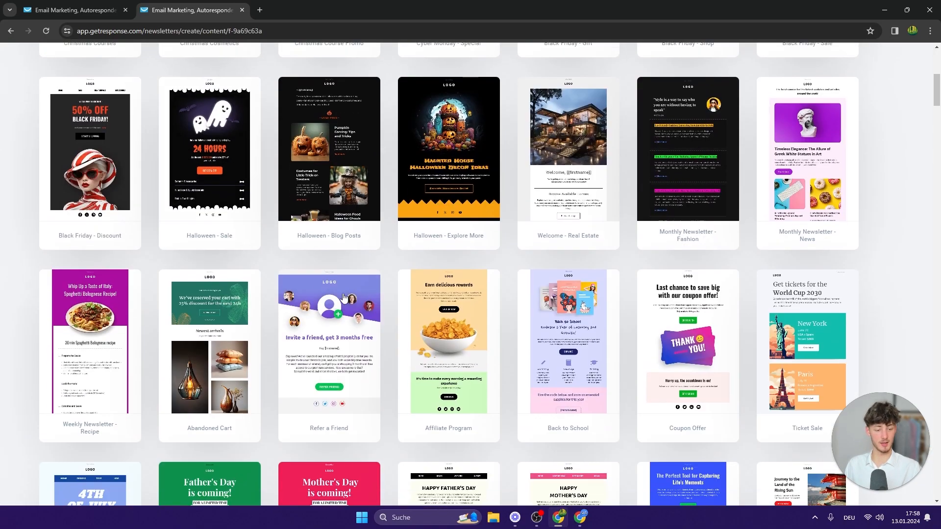
{"action": "scroll", "coordinate": [512, 176], "scroll_direction": "down", "scroll_amount": 20}
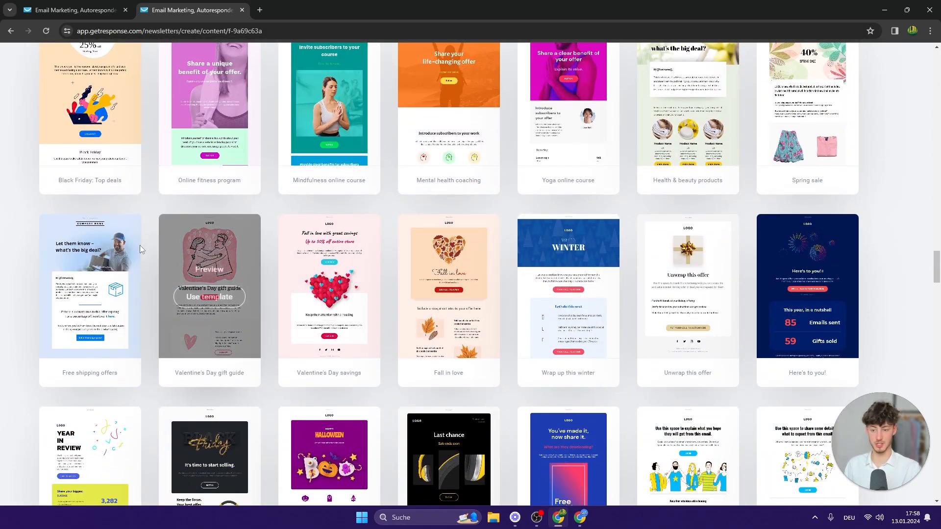
{"action": "scroll", "coordinate": [586, 205], "scroll_direction": "down", "scroll_amount": 20}
{"action": "scroll", "coordinate": [661, 272], "scroll_direction": "down", "scroll_amount": 7}
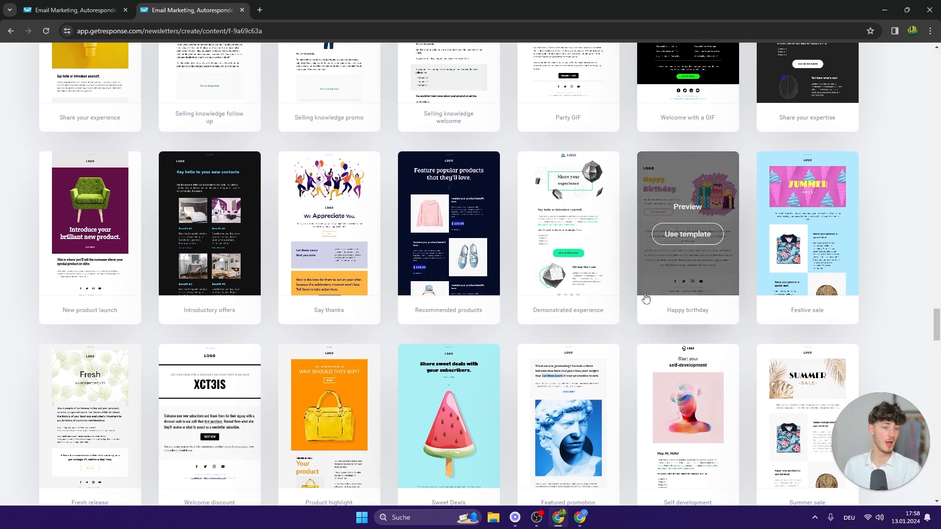
{"action": "scroll", "coordinate": [641, 336], "scroll_direction": "down", "scroll_amount": 2}
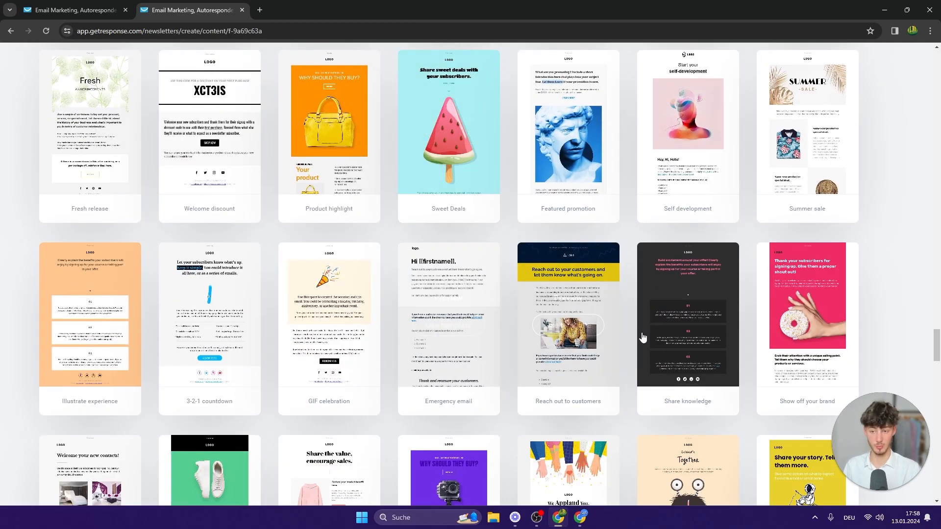
{"action": "scroll", "coordinate": [662, 323], "scroll_direction": "up", "scroll_amount": 18}
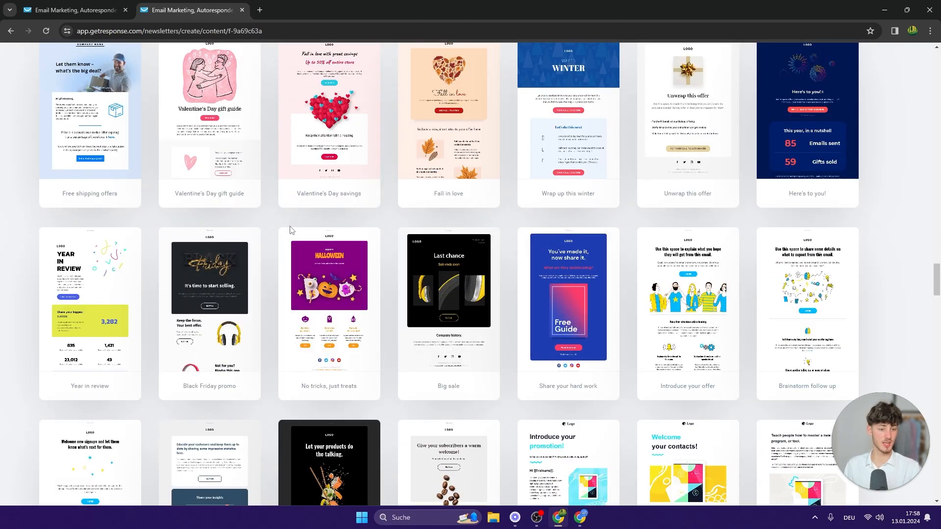
{"action": "scroll", "coordinate": [291, 226], "scroll_direction": "up", "scroll_amount": 20}
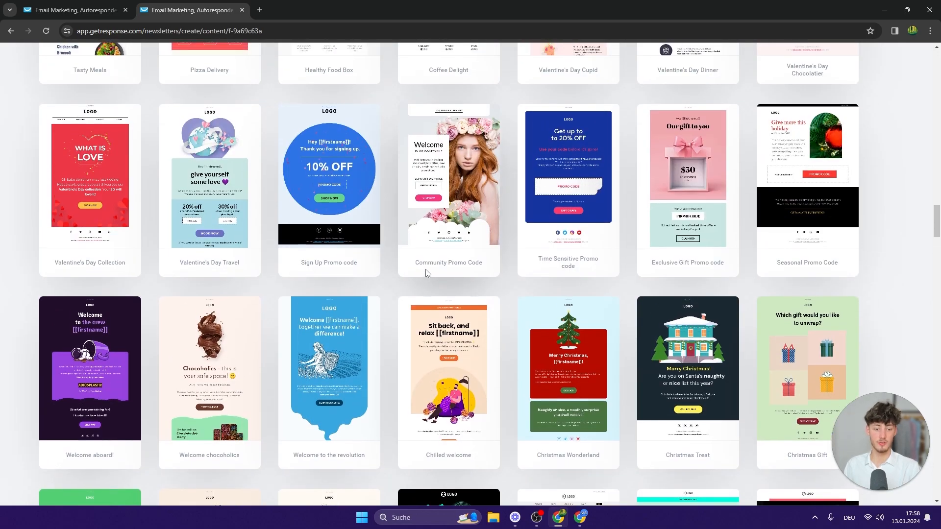
{"action": "scroll", "coordinate": [425, 269], "scroll_direction": "up", "scroll_amount": 11}
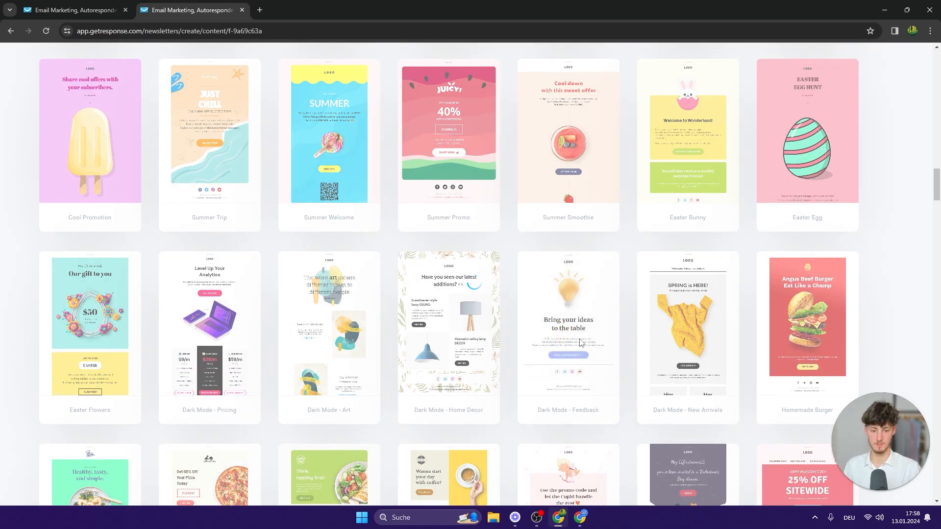
{"action": "left_click", "coordinate": [680, 377]}
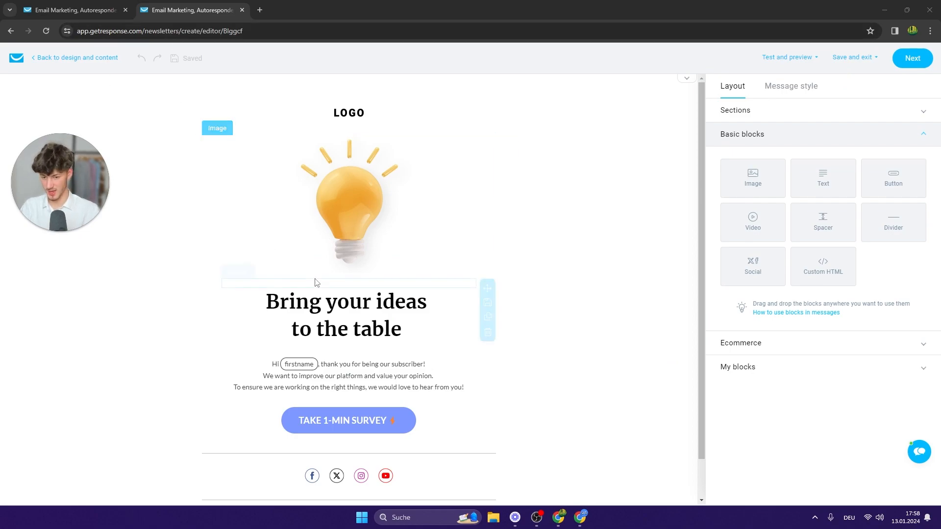
Replace the heading "Bring your ideas to the table" with "Thank you for subscribing.".
{"action": "left_click", "coordinate": [271, 293]}
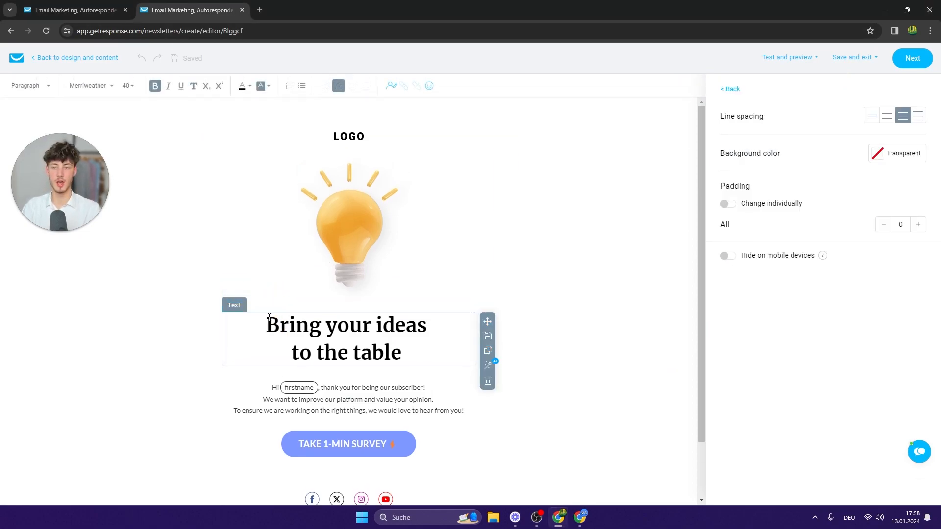
{"action": "left_click_drag", "start_coordinate": [269, 317], "coordinate": [451, 361]}
{"action": "left_click", "coordinate": [433, 357]}
{"action": "left_click_drag", "start_coordinate": [391, 354], "coordinate": [237, 309]}
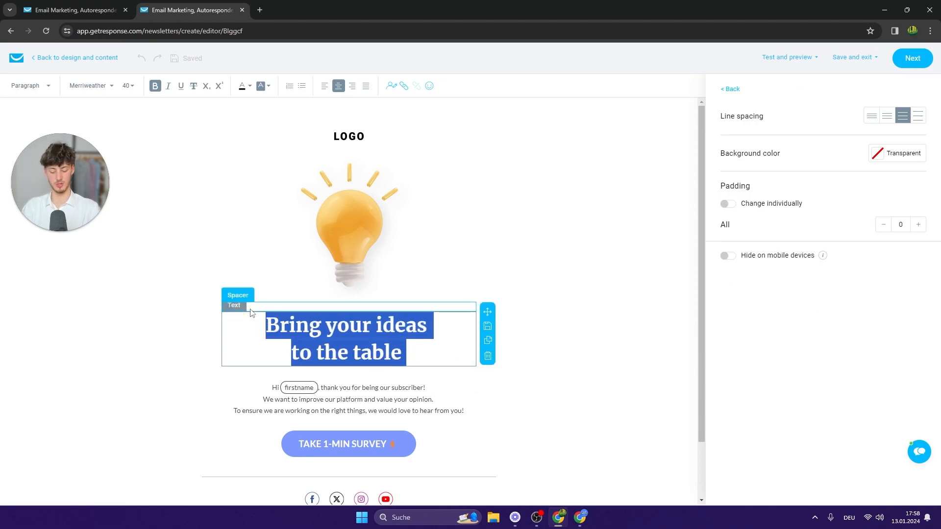
{"action": "type", "text": "Thank you for subscribing."}
{"action": "scroll", "coordinate": [319, 344], "scroll_direction": "down", "scroll_amount": 1}
{"action": "left_click", "coordinate": [320, 331]}
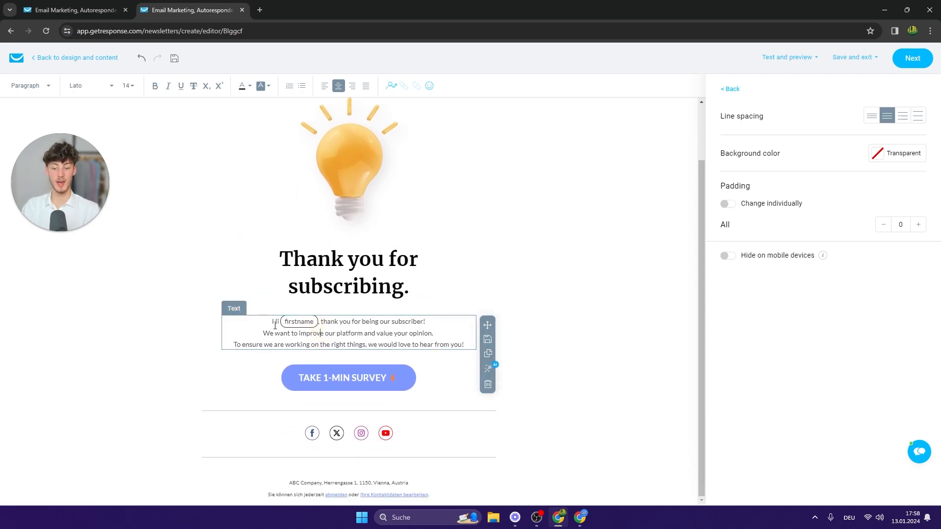
{"action": "left_click_drag", "start_coordinate": [280, 322], "coordinate": [321, 324]}
{"action": "left_click", "coordinate": [334, 322]}
{"action": "left_click", "coordinate": [335, 323]}
{"action": "left_click", "coordinate": [334, 323]}
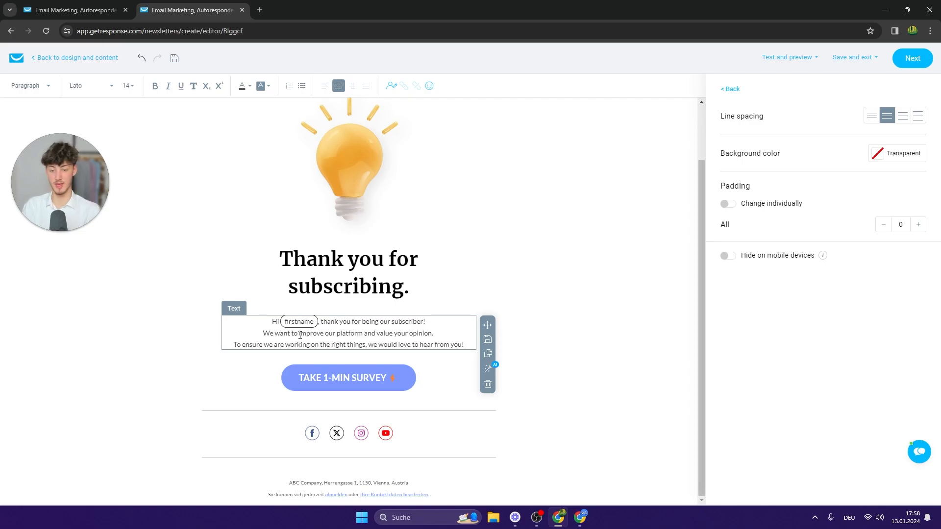
Open the survey button's settings, try the Chat link type and return it to Web address.
{"action": "left_click", "coordinate": [356, 371]}
{"action": "left_click", "coordinate": [757, 208]}
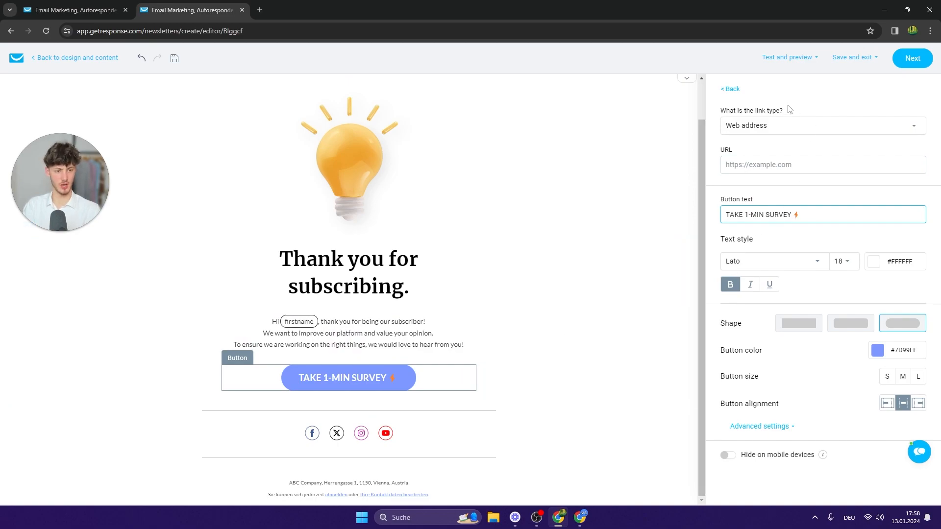
{"action": "left_click", "coordinate": [754, 124]}
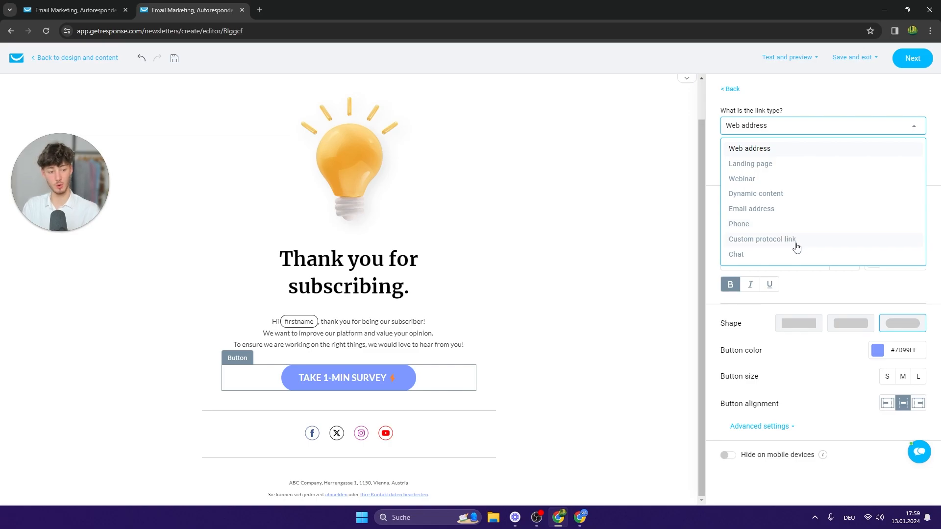
{"action": "left_click", "coordinate": [771, 255]}
{"action": "left_click", "coordinate": [778, 126]}
{"action": "left_click", "coordinate": [750, 149]}
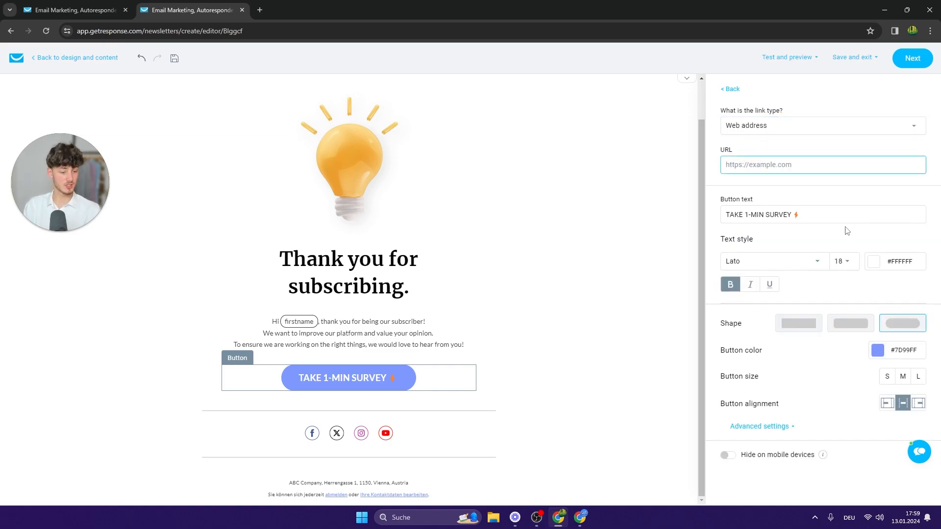
{"action": "scroll", "coordinate": [595, 260], "scroll_direction": "down", "scroll_amount": 1}
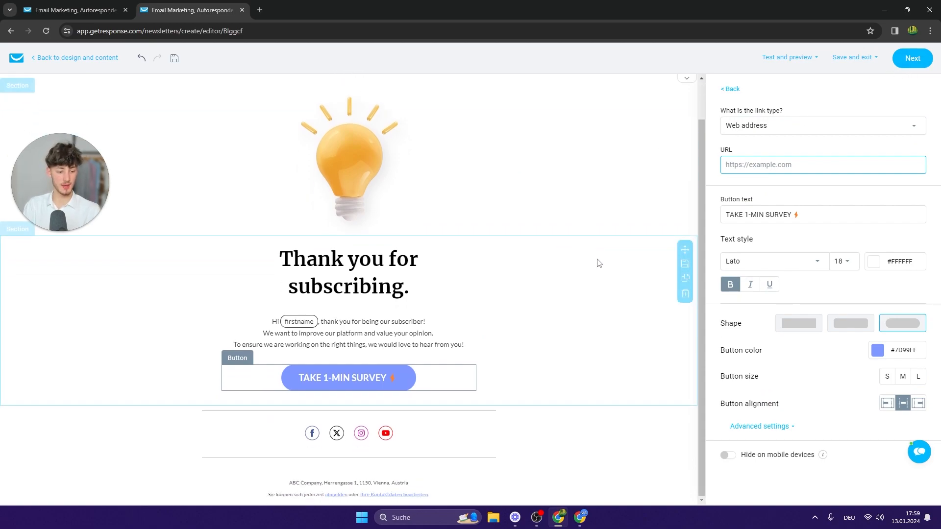
Add an image block between the light bulb and the heading, with a text block directly beneath it.
{"action": "left_click", "coordinate": [406, 309]}
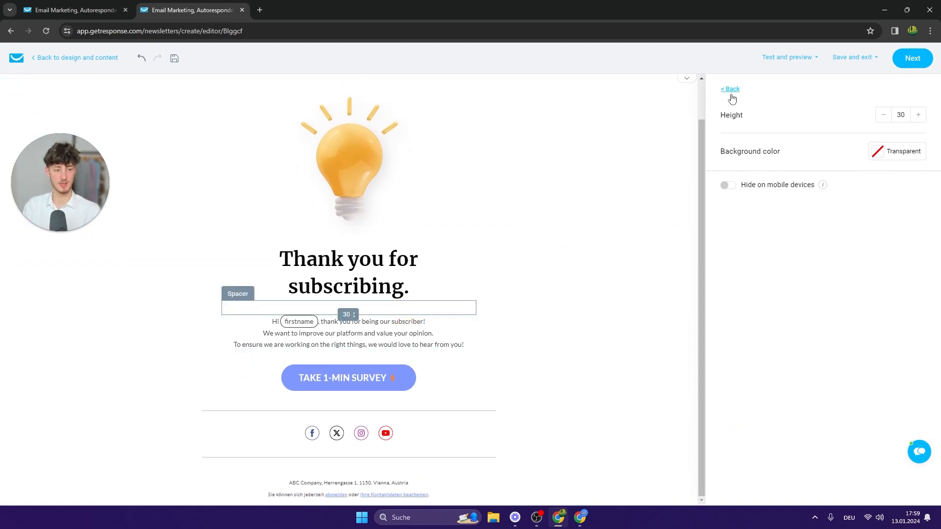
{"action": "left_click", "coordinate": [731, 91]}
{"action": "left_click_drag", "start_coordinate": [761, 188], "coordinate": [375, 191]}
{"action": "left_click", "coordinate": [723, 93]}
{"action": "left_click_drag", "start_coordinate": [801, 195], "coordinate": [555, 254]}
{"action": "left_click_drag", "start_coordinate": [812, 178], "coordinate": [373, 295]}
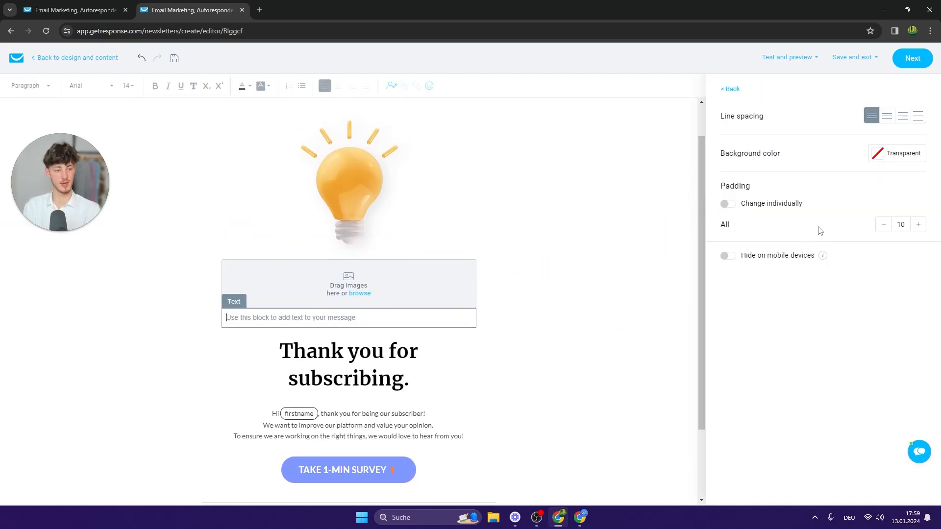
Add a social block between the empty text block and the heading, and continue to the message's sending settings.
{"action": "left_click", "coordinate": [734, 90]}
{"action": "left_click_drag", "start_coordinate": [833, 228], "coordinate": [756, 108]}
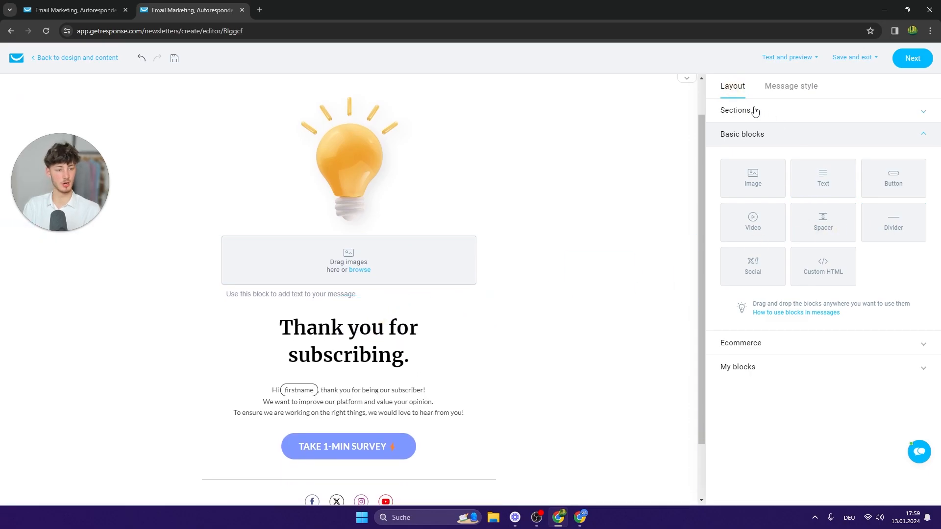
{"action": "left_click_drag", "start_coordinate": [763, 273], "coordinate": [339, 316]}
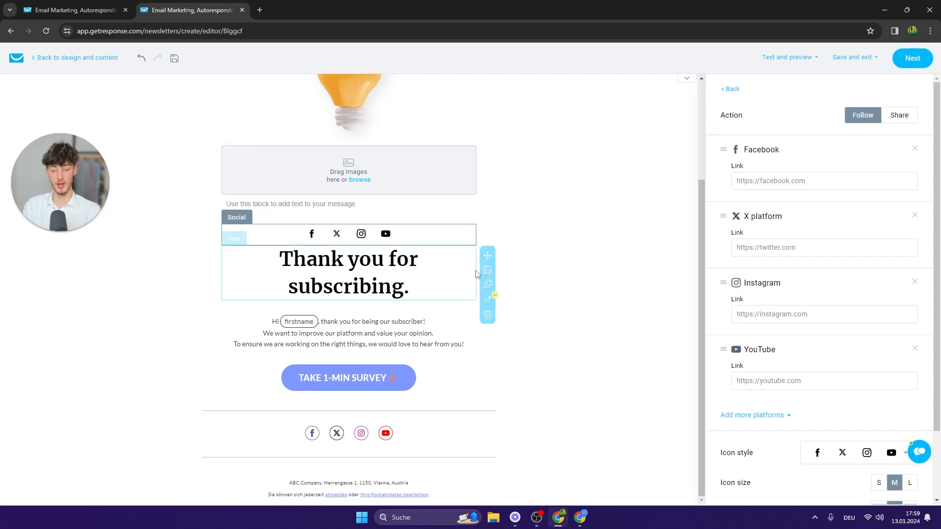
{"action": "left_click", "coordinate": [912, 59]}
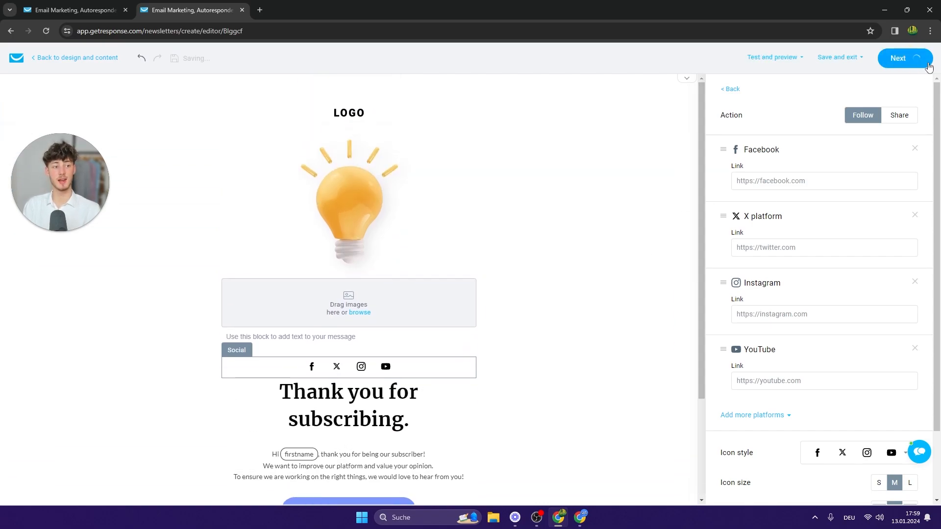
Try the option to schedule the message for later, set it back to immediate sending and send the newsletter.
{"action": "scroll", "coordinate": [474, 242], "scroll_direction": "down", "scroll_amount": 6}
{"action": "scroll", "coordinate": [375, 237], "scroll_direction": "down", "scroll_amount": 8}
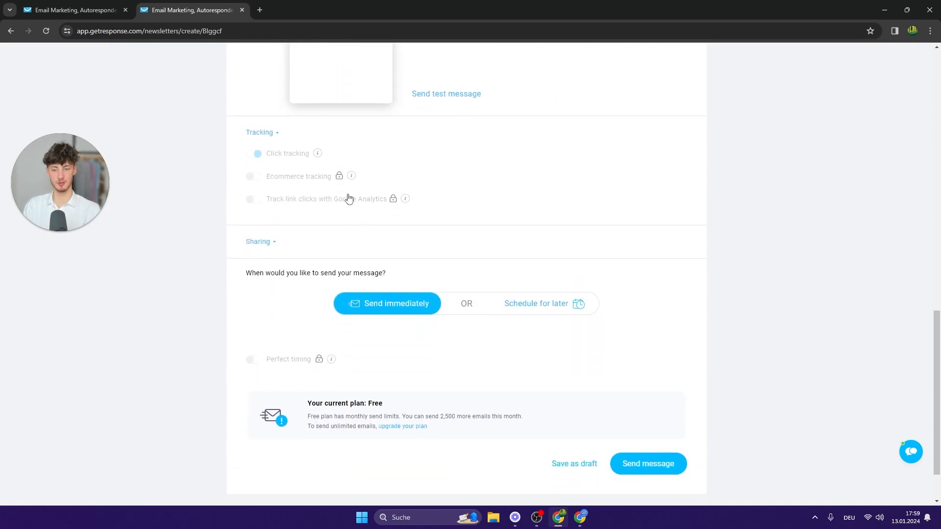
{"action": "scroll", "coordinate": [382, 255], "scroll_direction": "down", "scroll_amount": 2}
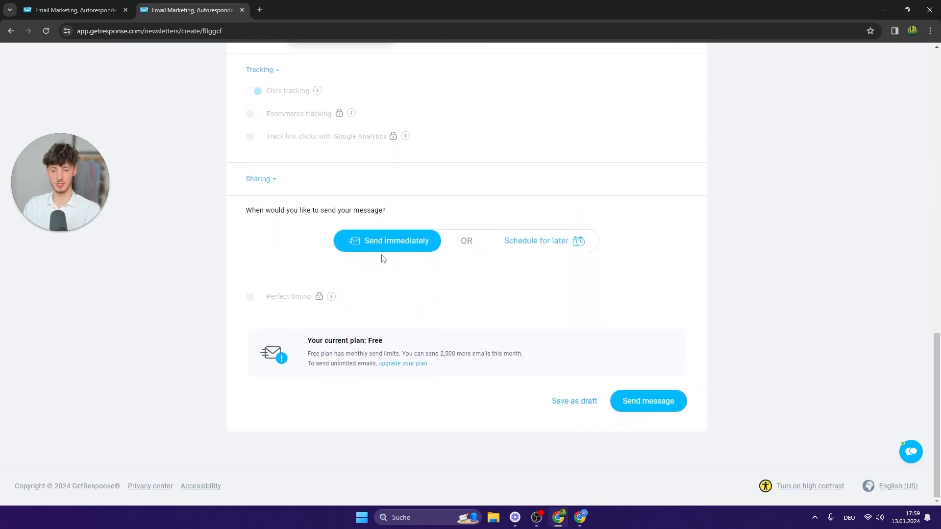
{"action": "left_click_drag", "start_coordinate": [393, 217], "coordinate": [257, 215]}
{"action": "left_click", "coordinate": [332, 218]}
{"action": "left_click", "coordinate": [549, 242]}
{"action": "left_click", "coordinate": [395, 241]}
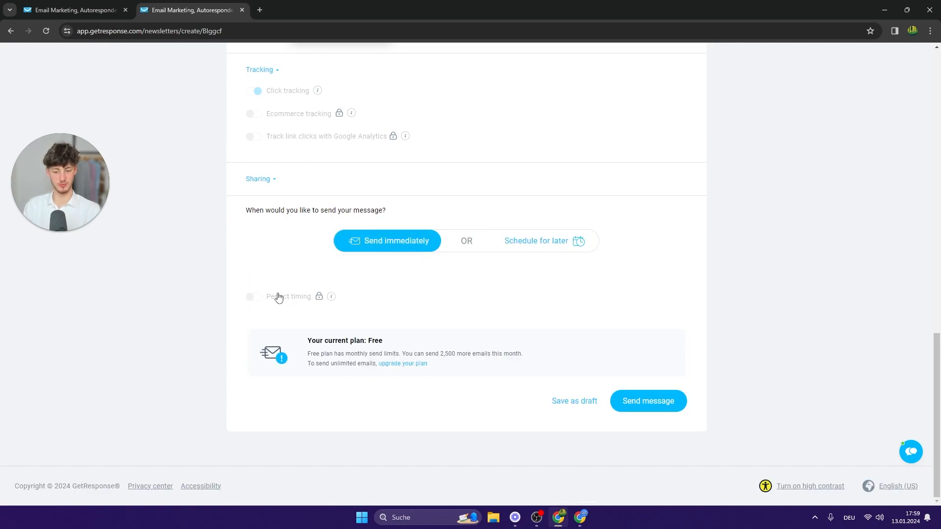
{"action": "left_click", "coordinate": [650, 402]}
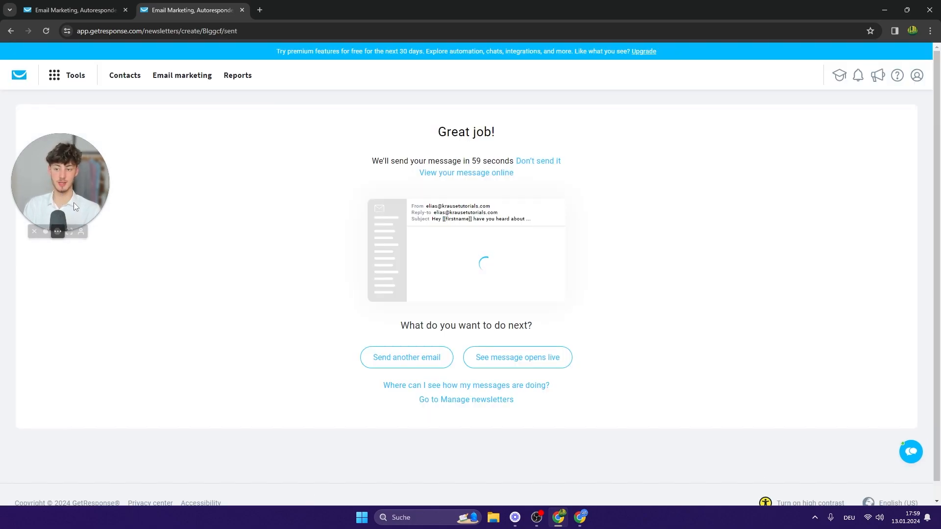
{"action": "left_click_drag", "start_coordinate": [74, 206], "coordinate": [892, 454]}
{"action": "left_click_drag", "start_coordinate": [435, 132], "coordinate": [578, 144]}
{"action": "left_click", "coordinate": [575, 146]}
{"action": "left_click_drag", "start_coordinate": [356, 165], "coordinate": [582, 162]}
{"action": "left_click", "coordinate": [672, 172]}
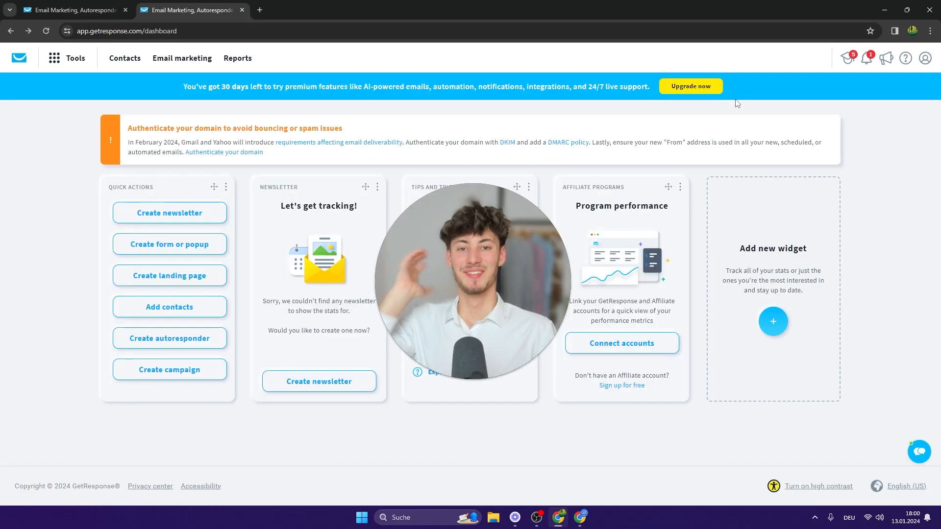